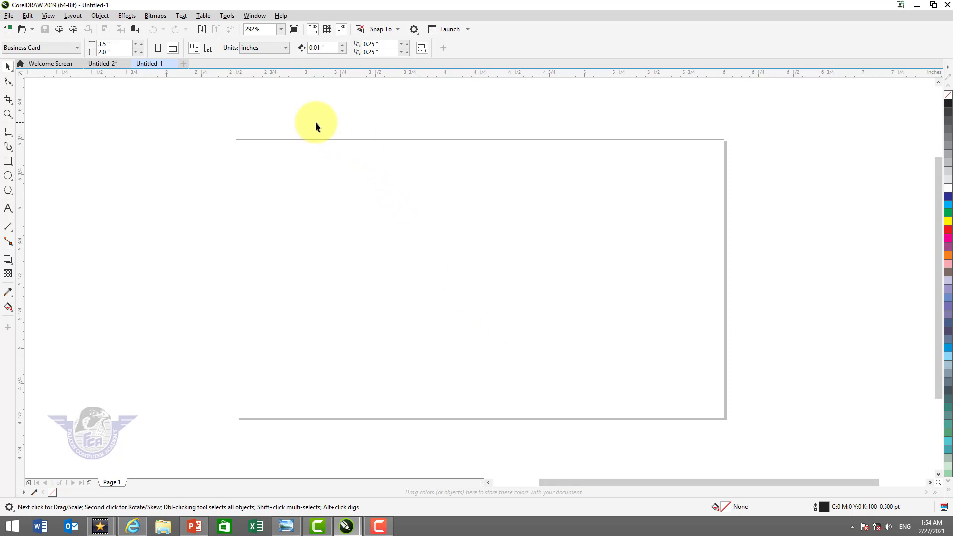
Set the page units to pixels and the page size to 1280 px wide by 720 px high
click(280, 50)
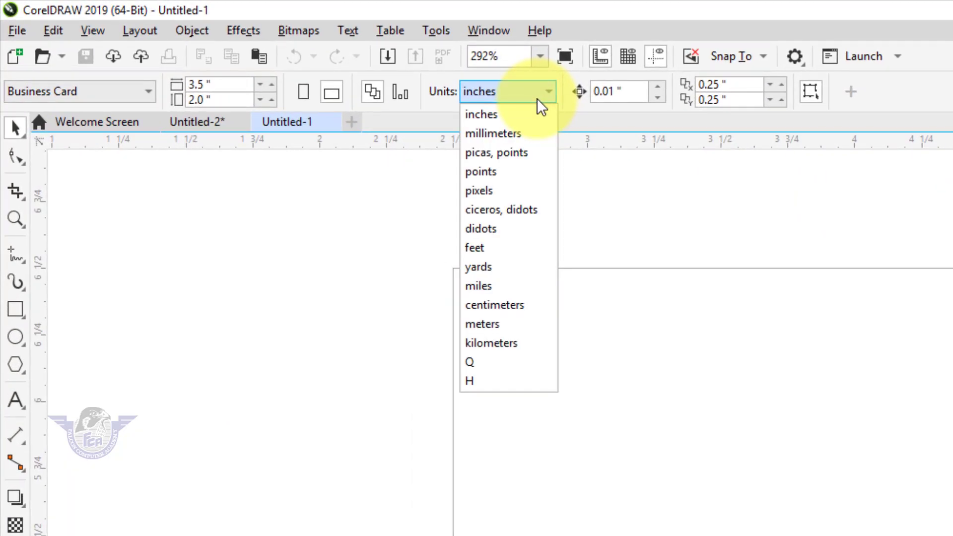
click(487, 193)
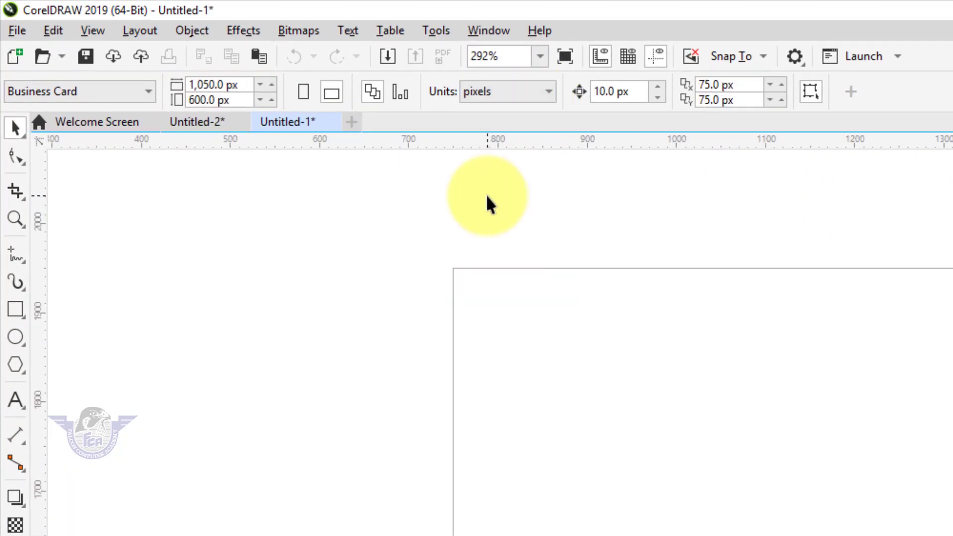
click(225, 85)
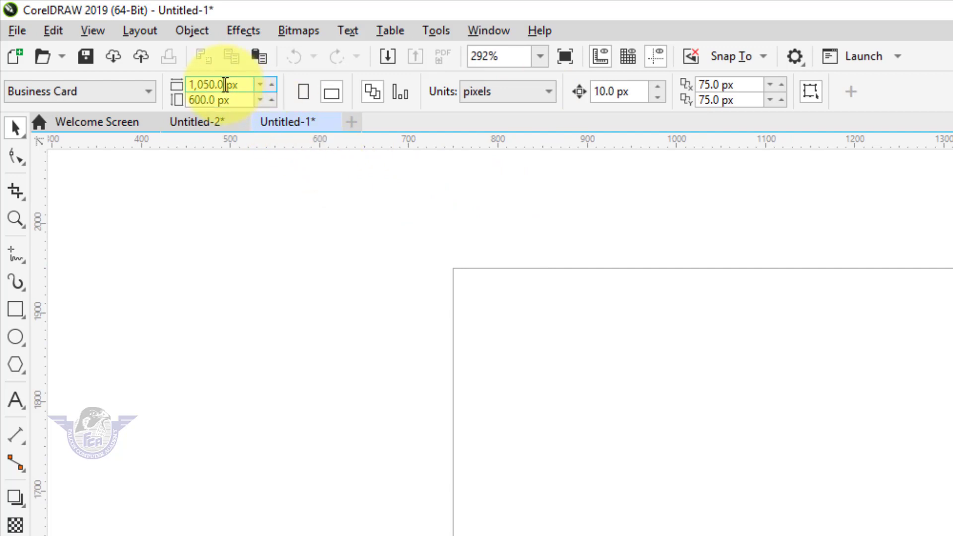
double_click(225, 85)
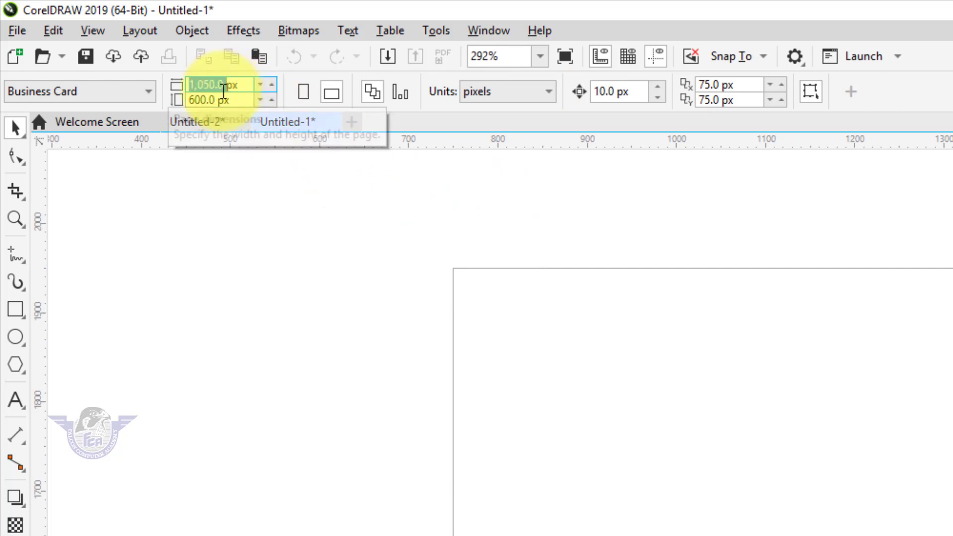
text(1280px)
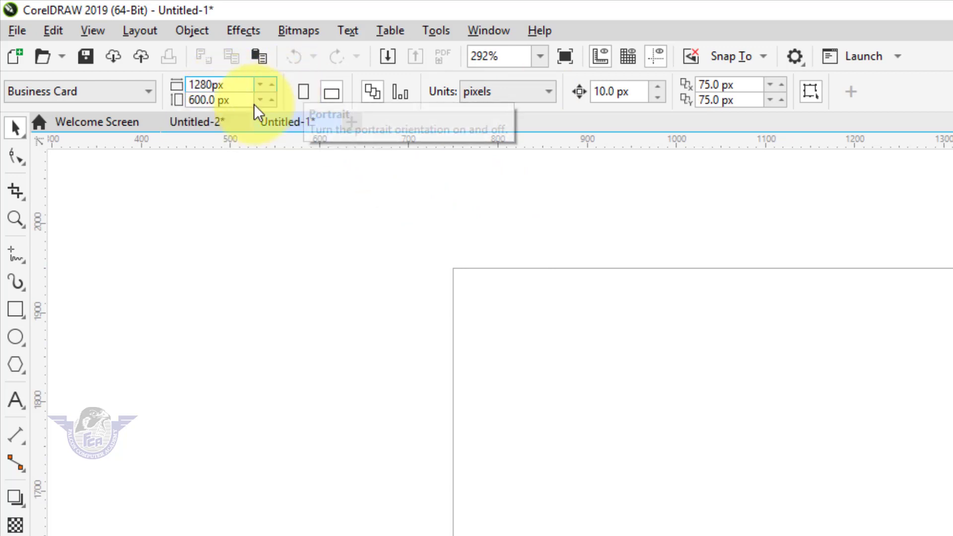
key(Tab)
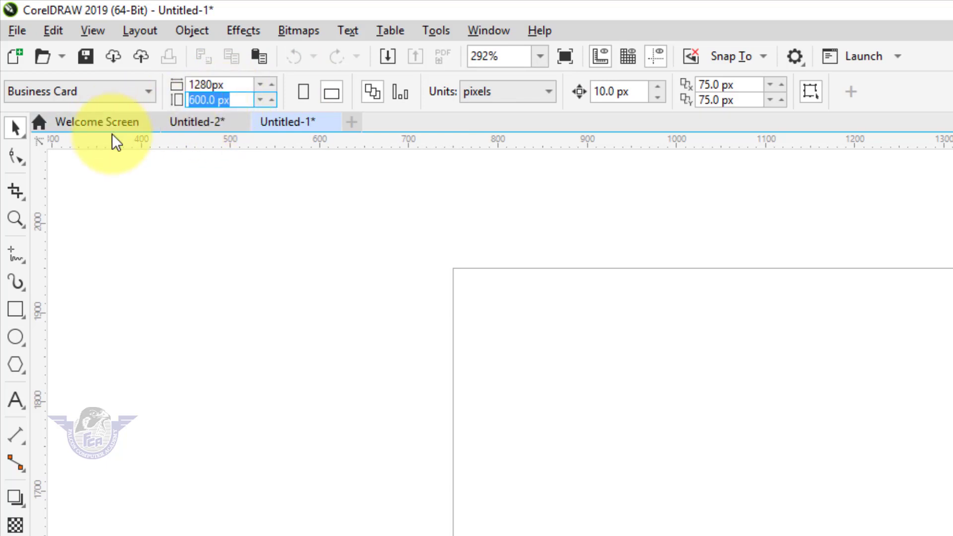
text(720)
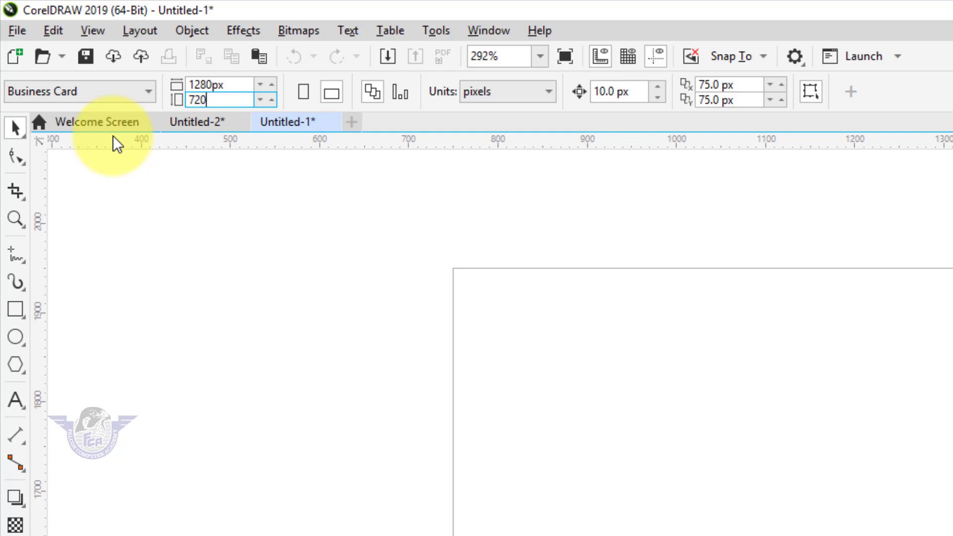
key(Return)
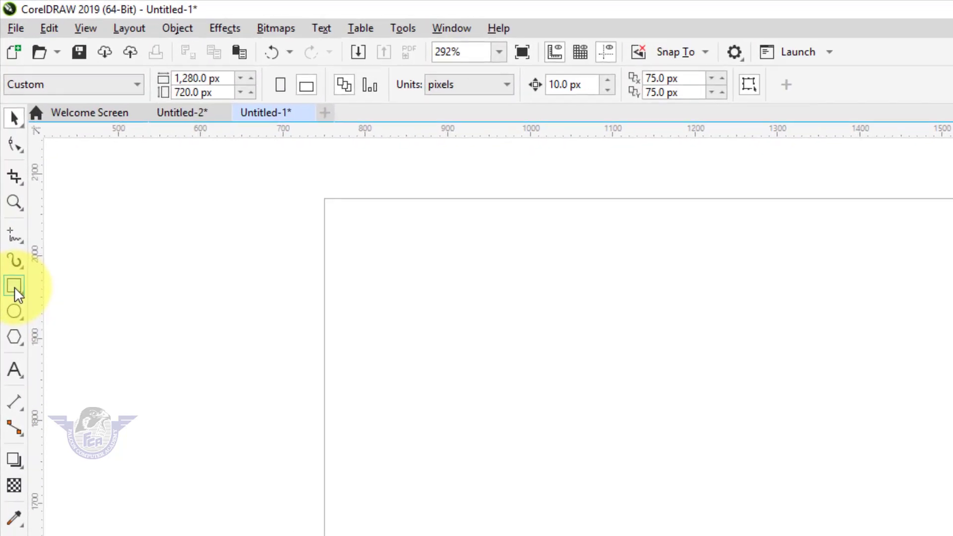
Draw an upright rectangle about 219 px wide and 321 px high in the right half of the page
click(11, 218)
drag(699, 208, 738, 245)
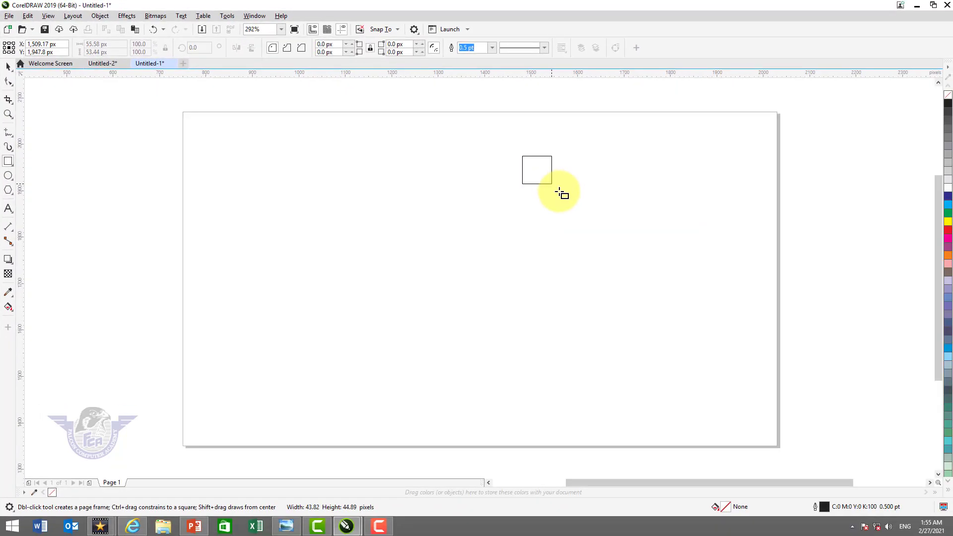
mouse_move(560, 192)
mouse_down()
mouse_move(600, 240)
mouse_move(624, 305)
mouse_up()
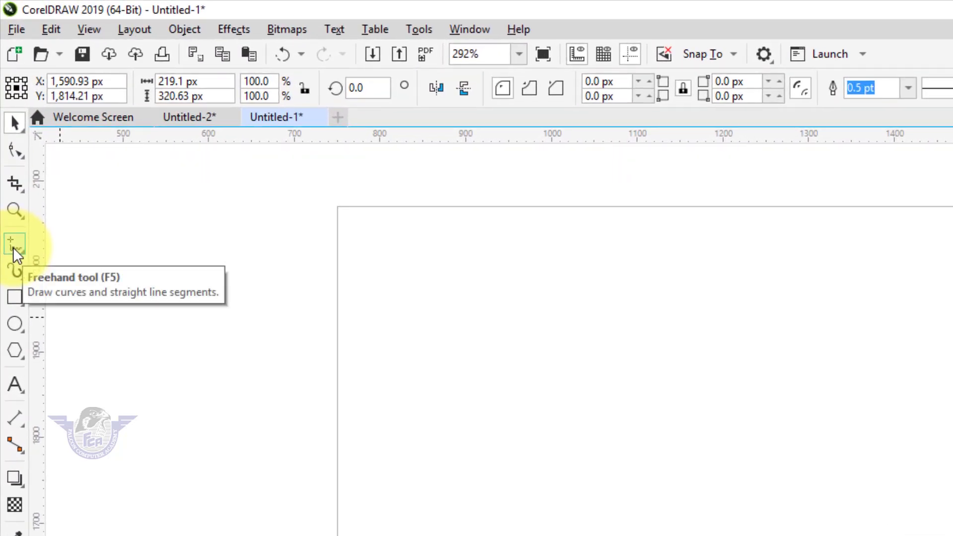
Draw a straight vertical line about 379 px long beside the rectangle with the Freehand tool
click(14, 244)
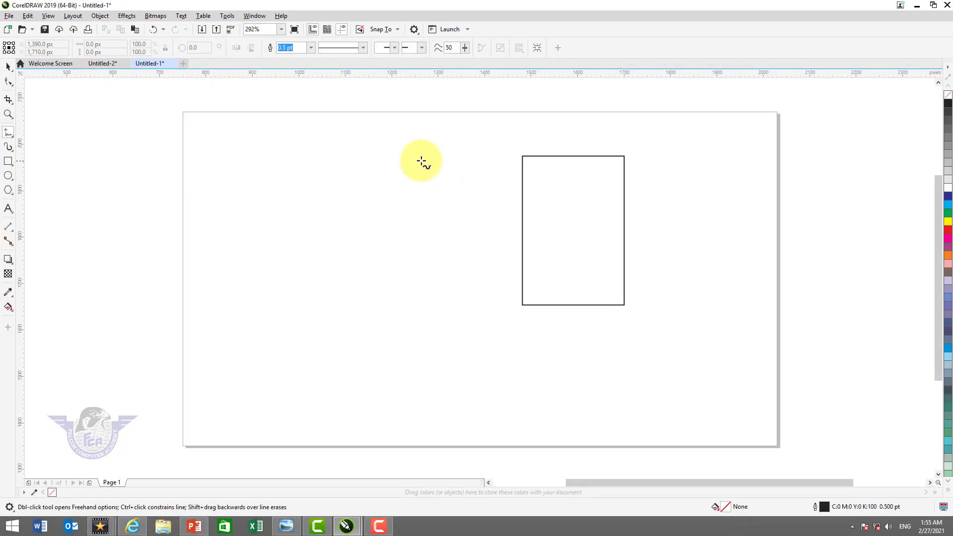
key(ctrl)
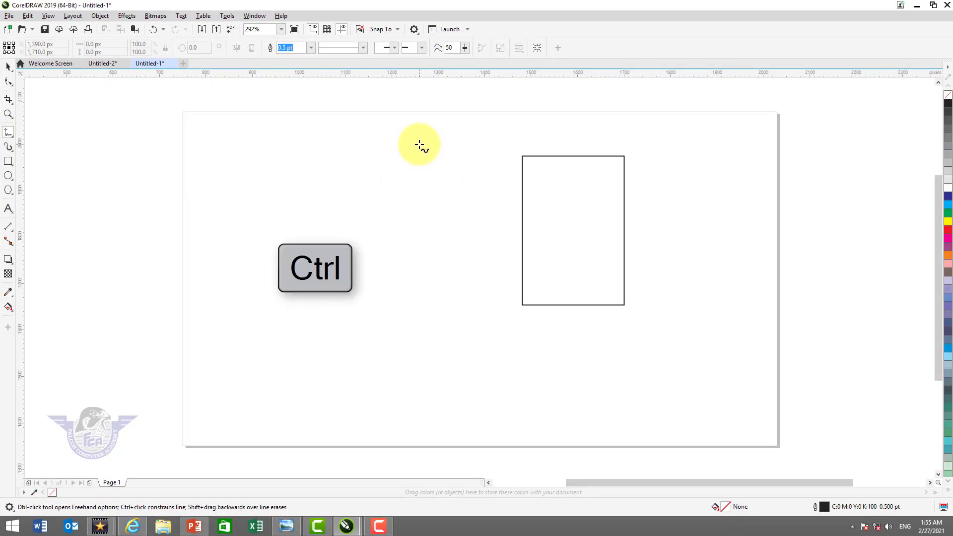
drag(420, 145, 416, 323)
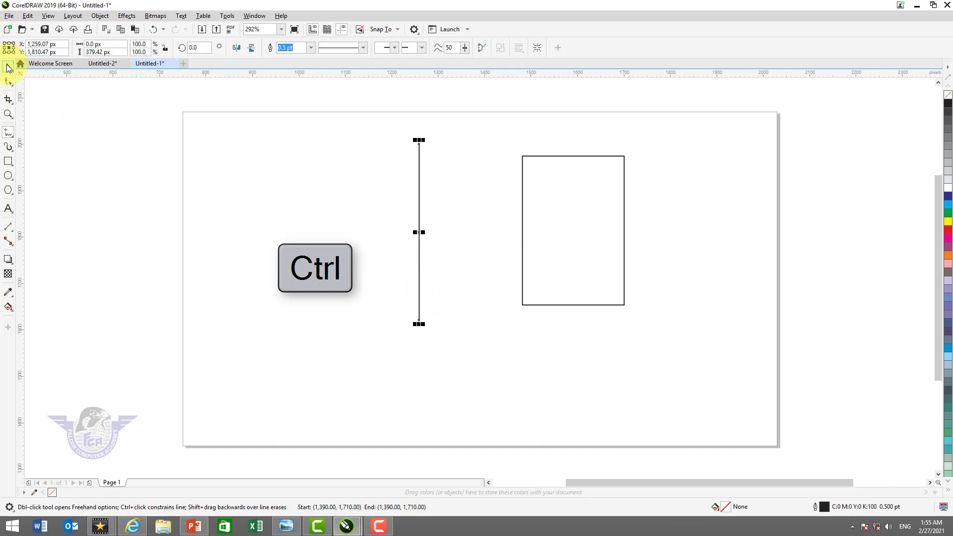
Align the vertical line and the rectangle to each other by their horizontal and vertical centres
click(8, 68)
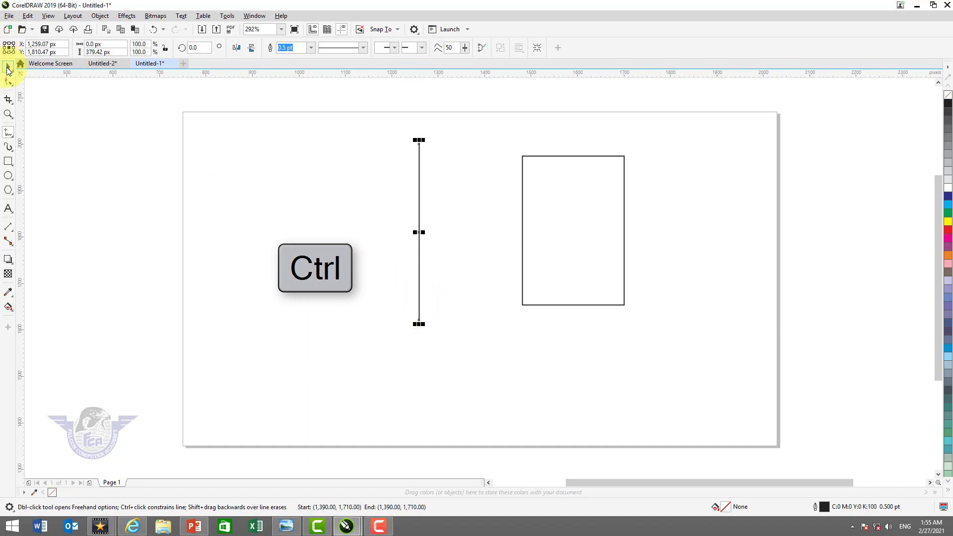
shift+click(576, 157)
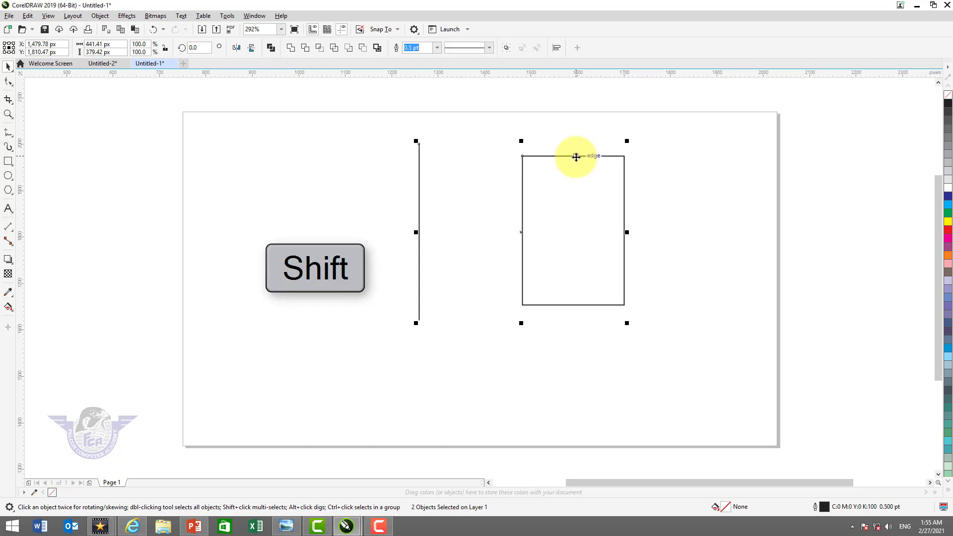
key(c)
key(e)
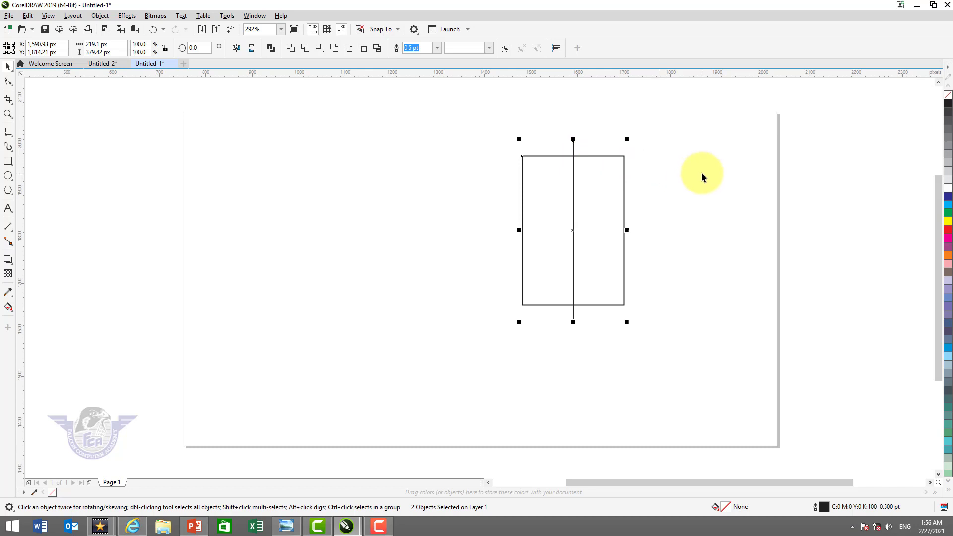
key(Escape)
Convert the upright rectangle to curves
click(621, 156)
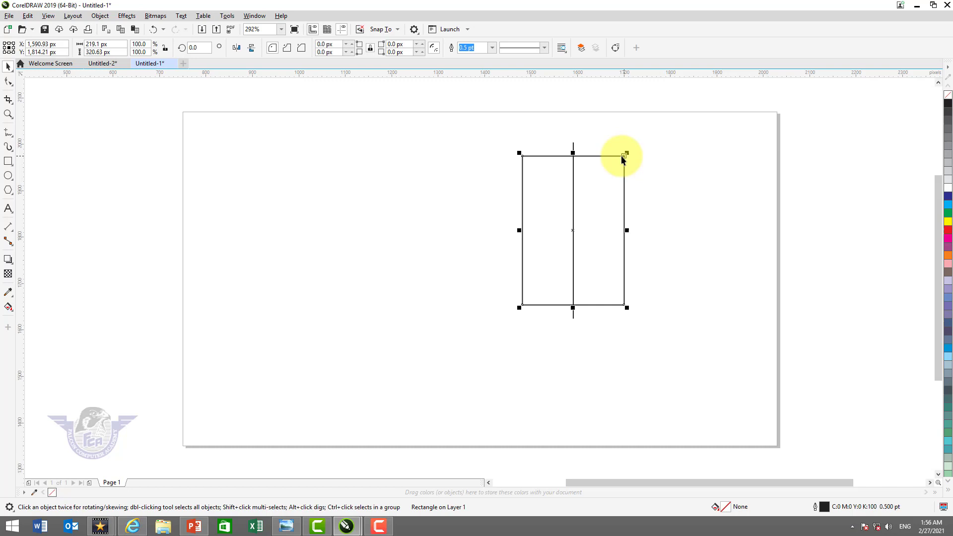
right_click(622, 156)
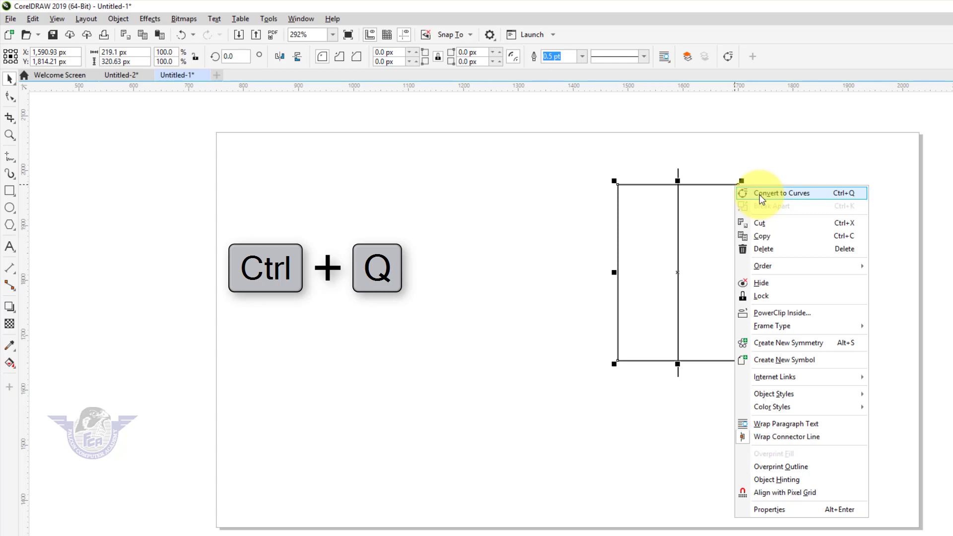
click(762, 194)
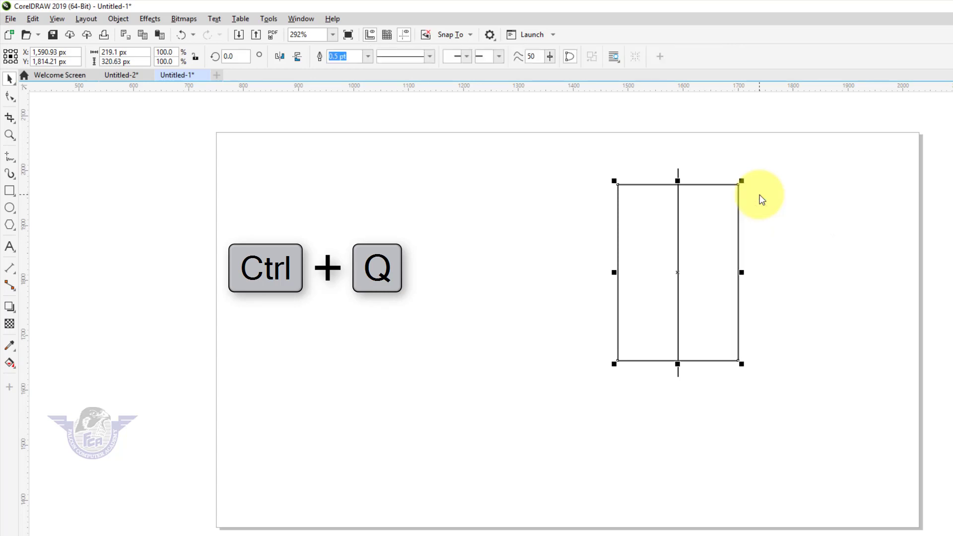
Add a node on the rectangle's bottom edge exactly where the vertical line crosses it
key(F10)
click(715, 360)
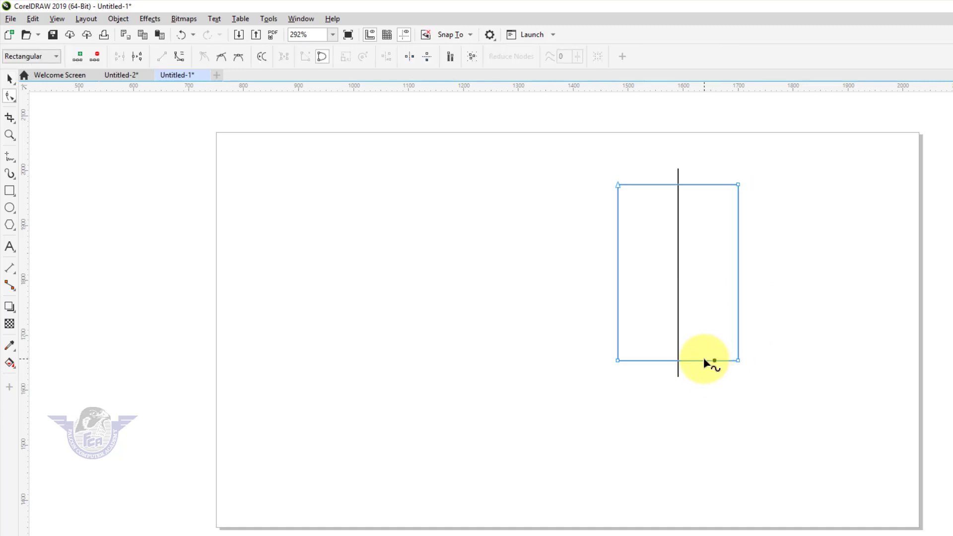
key(F2)
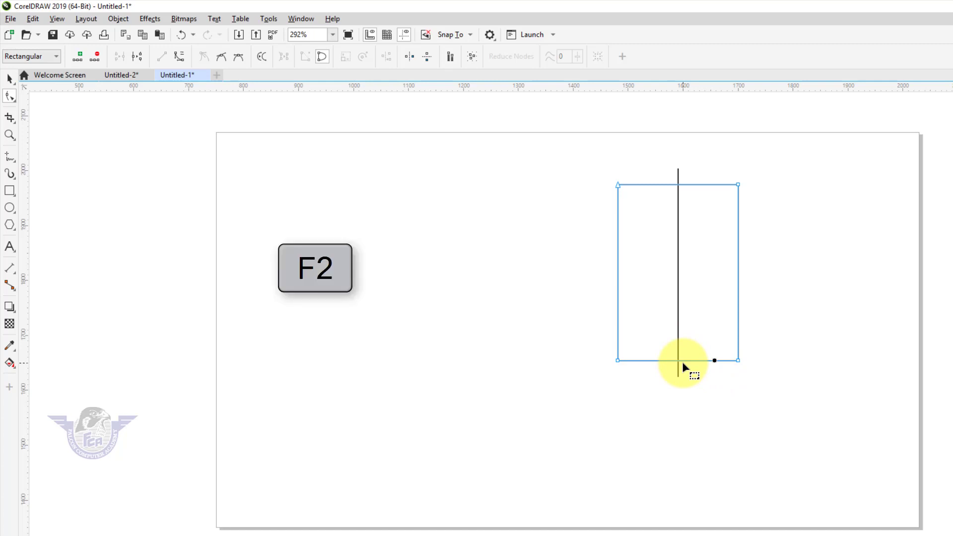
drag(601, 347, 746, 384)
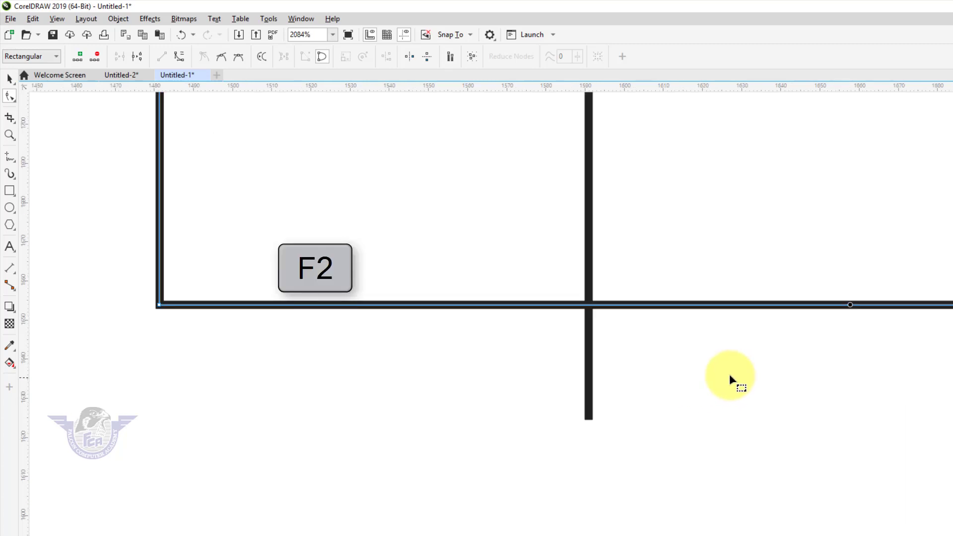
double_click(590, 306)
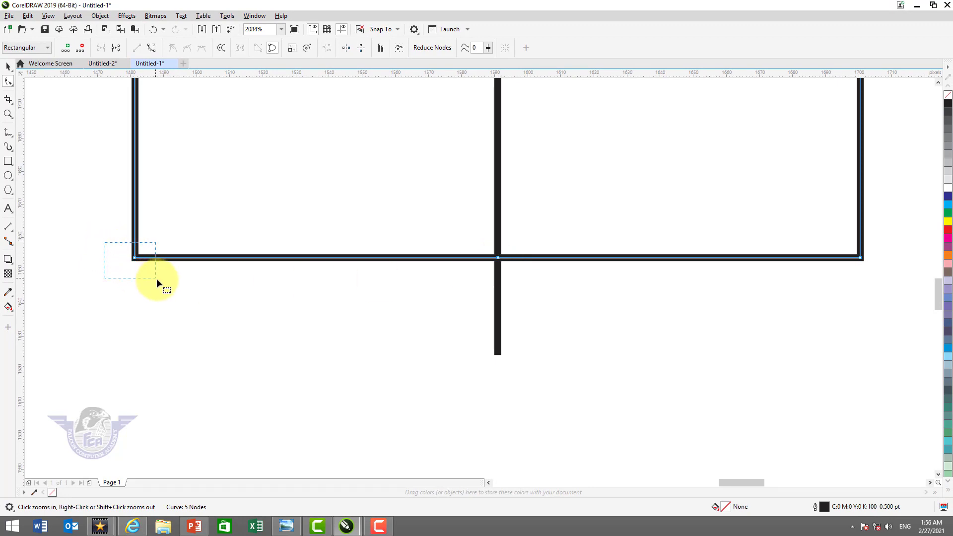
Delete the two bottom corner nodes of the rectangle to form a downward-pointing triangle
drag(156, 279, 160, 281)
key(Delete)
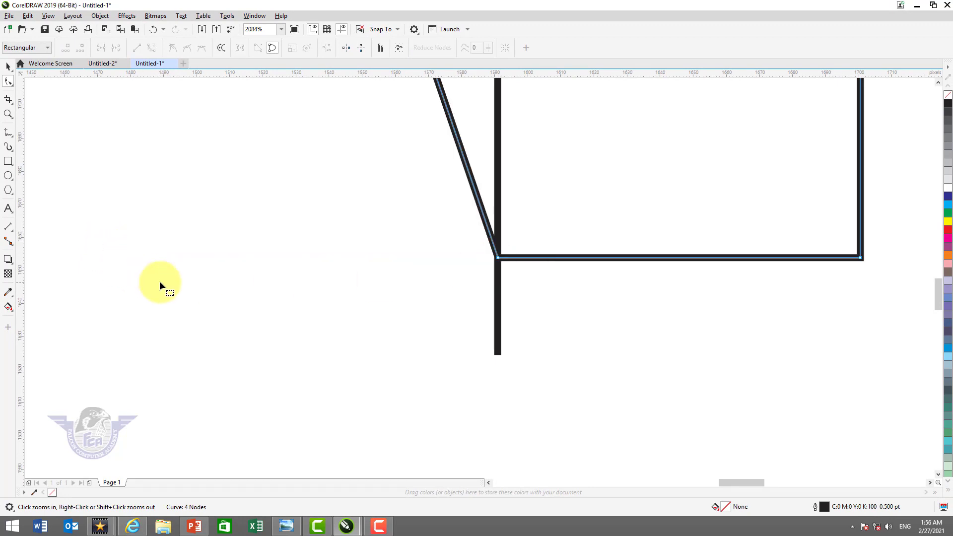
drag(835, 279, 829, 283)
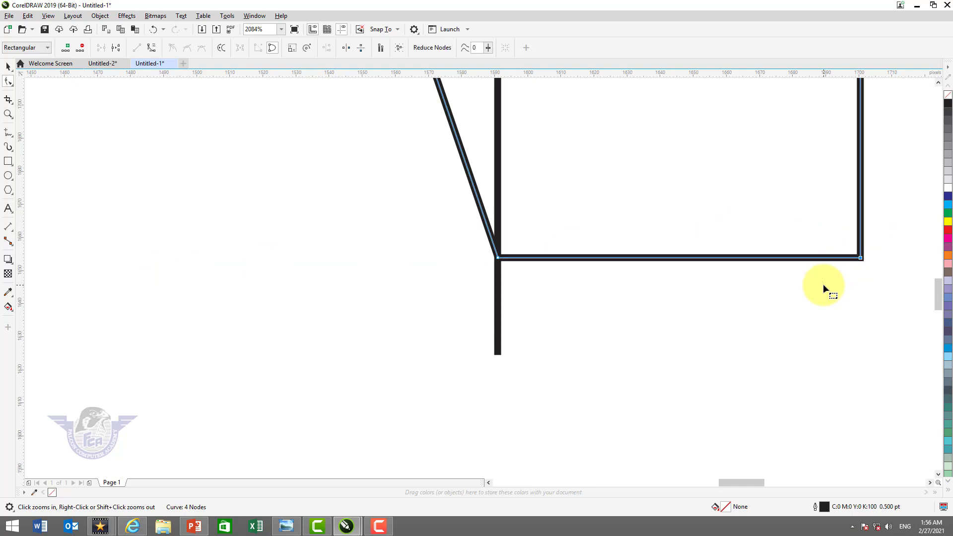
key(Delete)
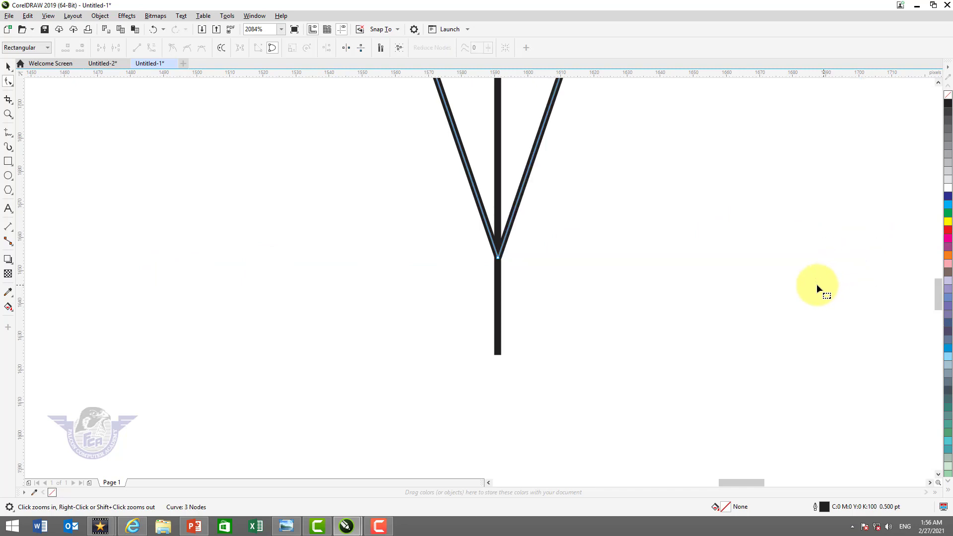
Delete the vertical centre line and widen the triangle symmetrically about its centre to about 279 px
click(8, 67)
key(F4)
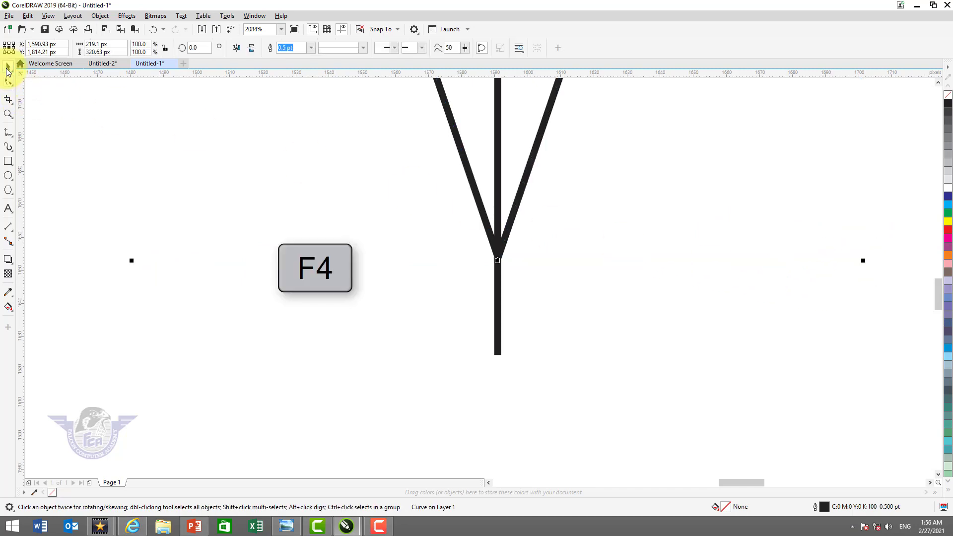
click(662, 178)
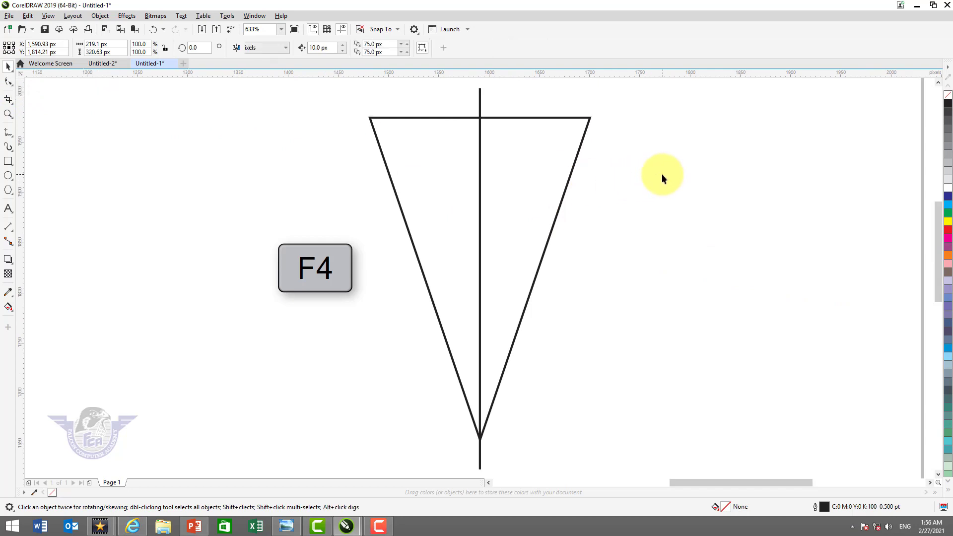
click(480, 100)
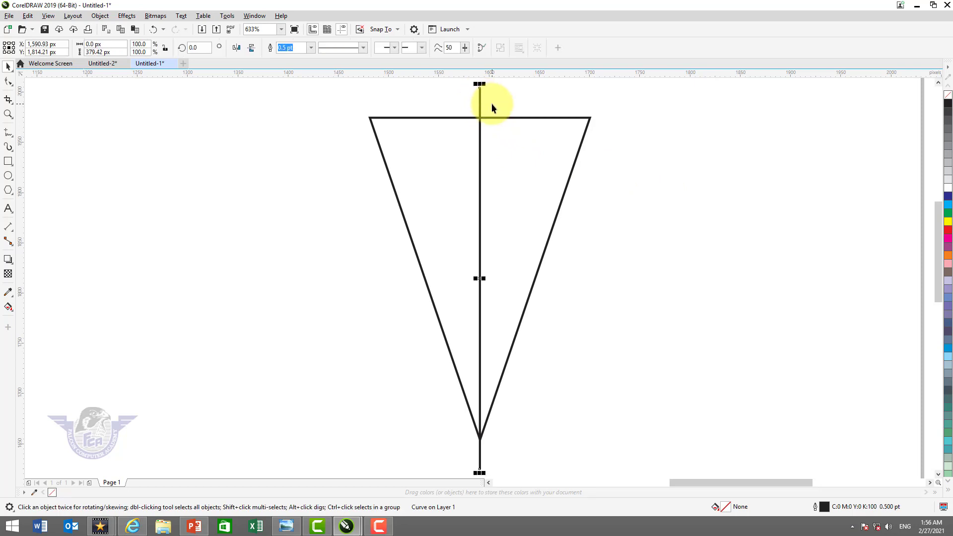
key(Delete)
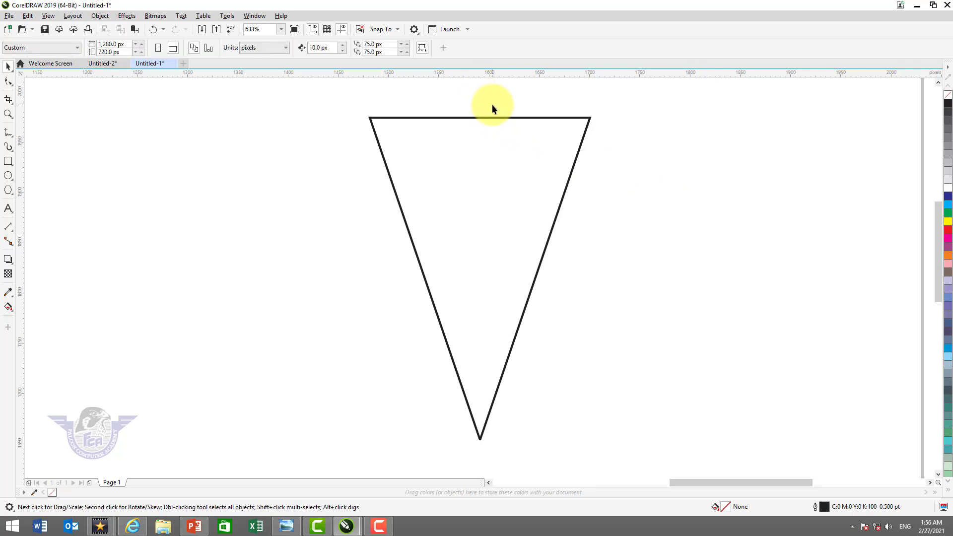
click(509, 165)
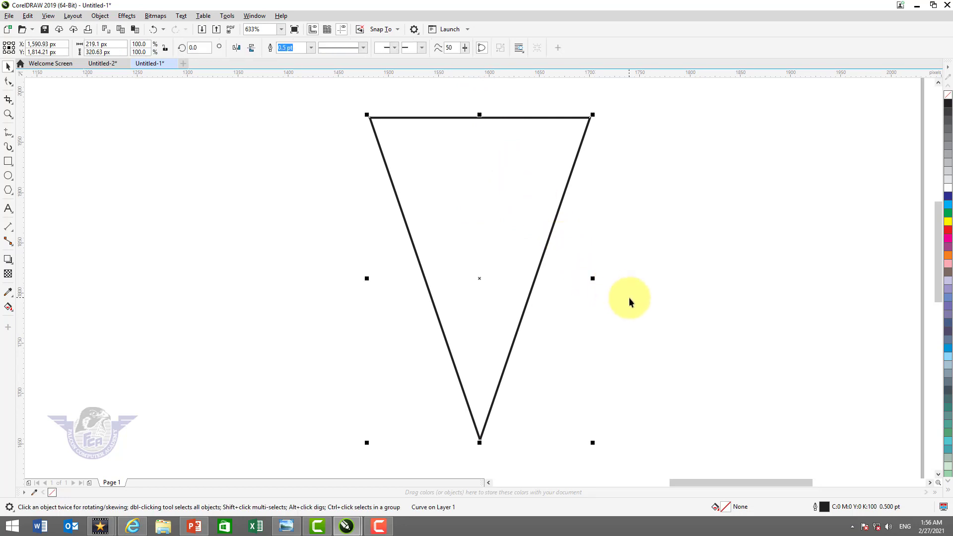
drag(593, 279, 621, 282)
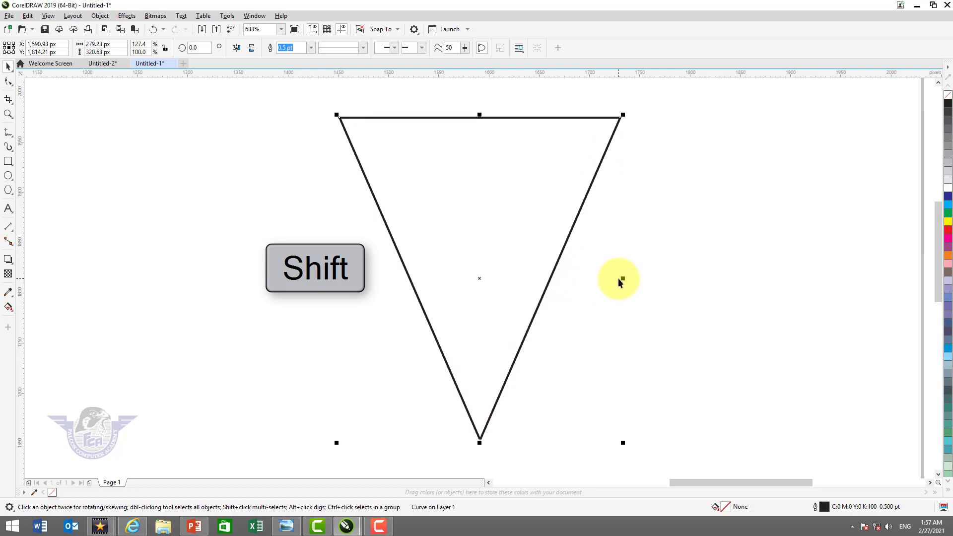
Draw a horizontal rectangle about 262 by 49 px across the triangle below its middle and fill it with green
click(7, 165)
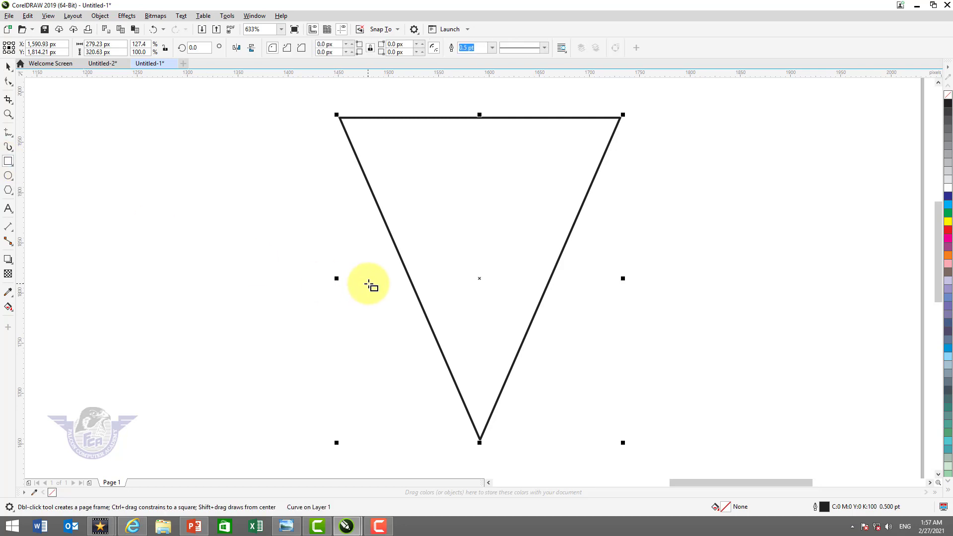
drag(359, 276, 623, 326)
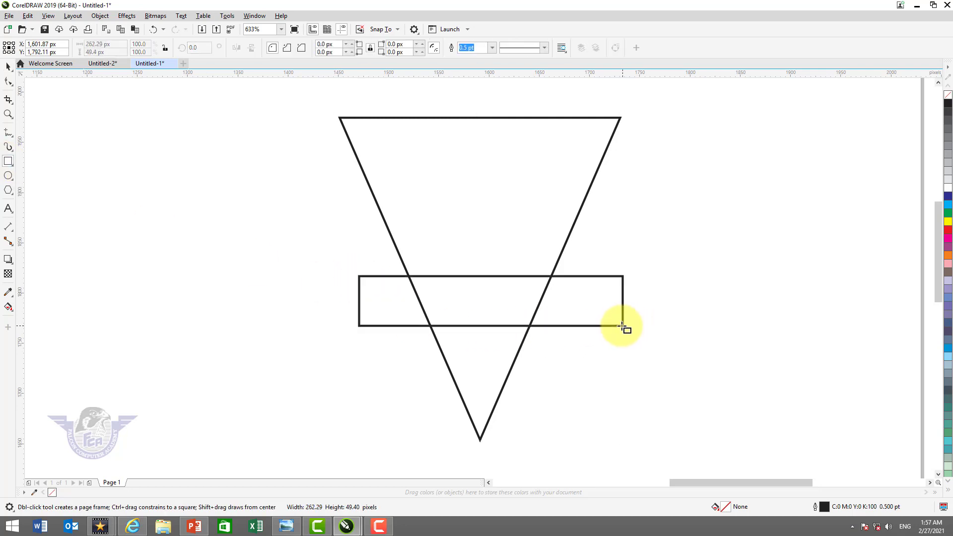
click(949, 213)
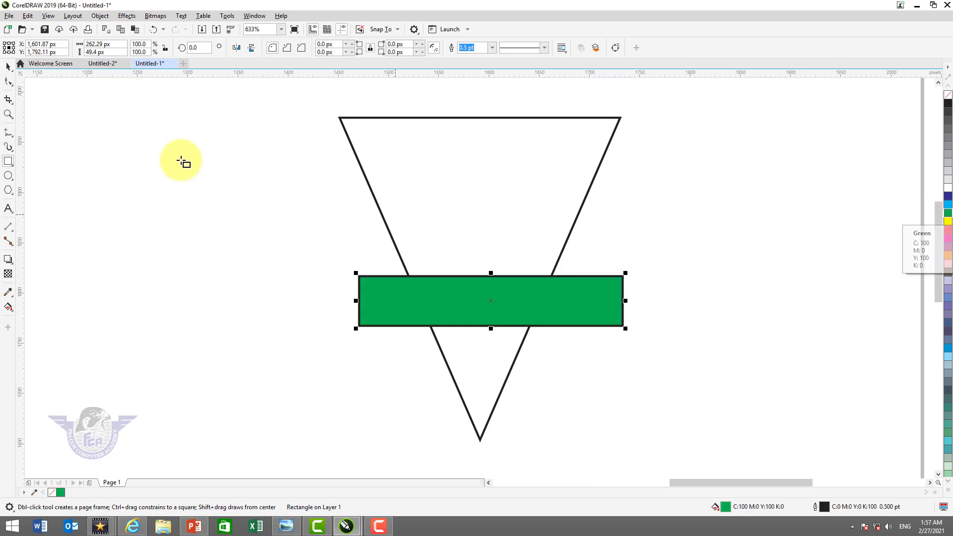
click(8, 66)
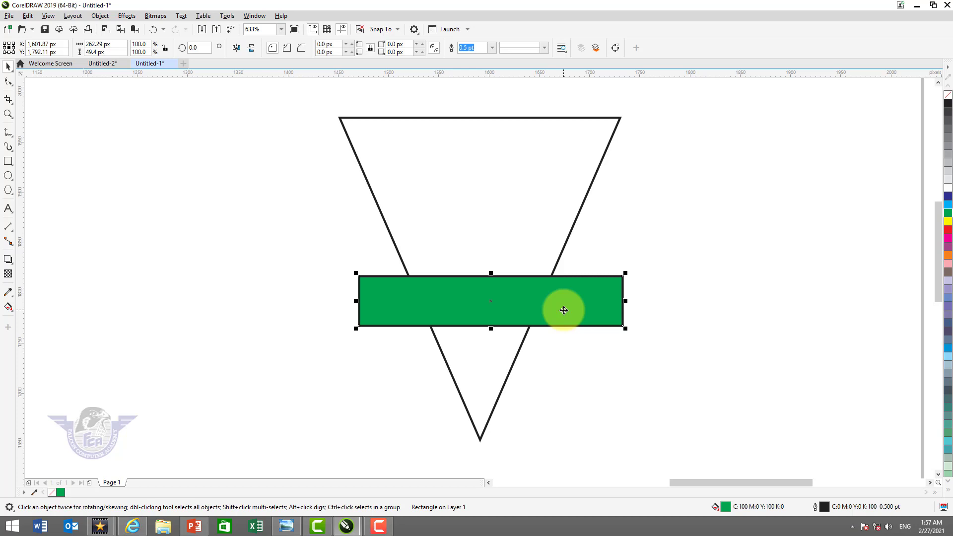
Trim the triangle with the green bar so it splits into two parts, and delete the bar
key(shift)
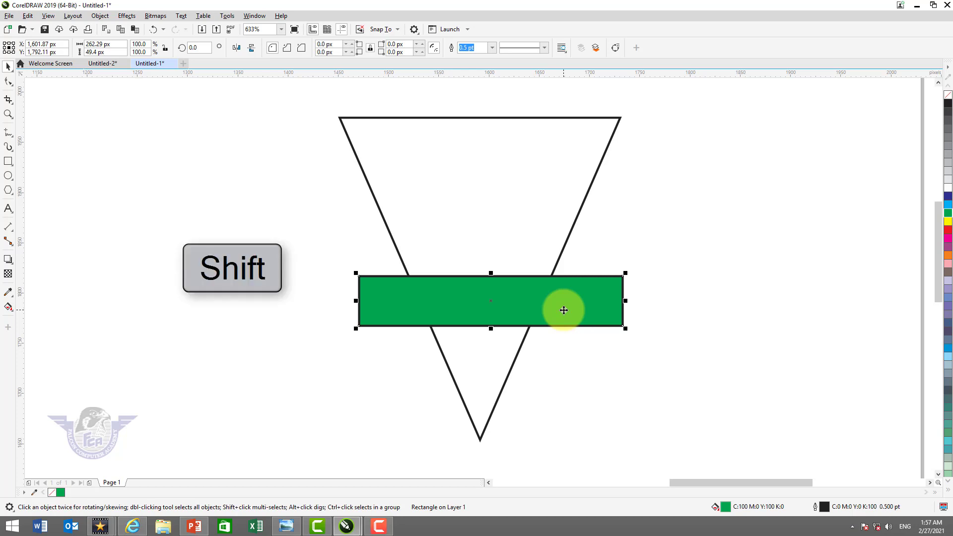
shift+click(530, 117)
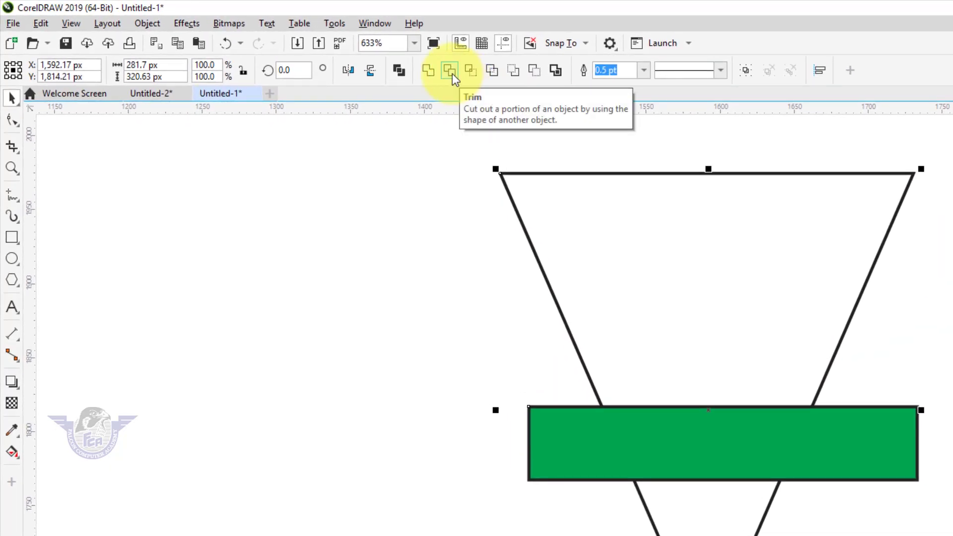
click(452, 71)
click(373, 251)
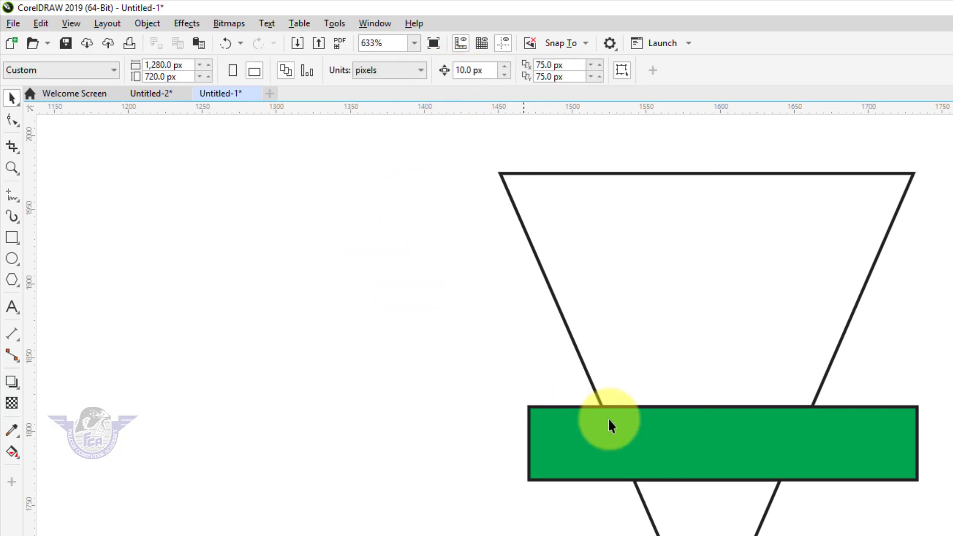
drag(611, 424, 702, 419)
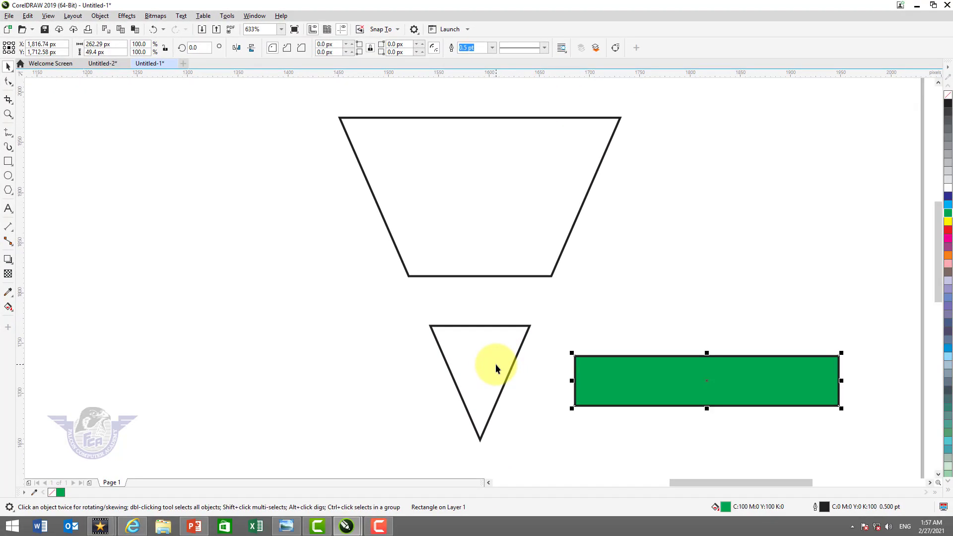
drag(636, 389, 651, 319)
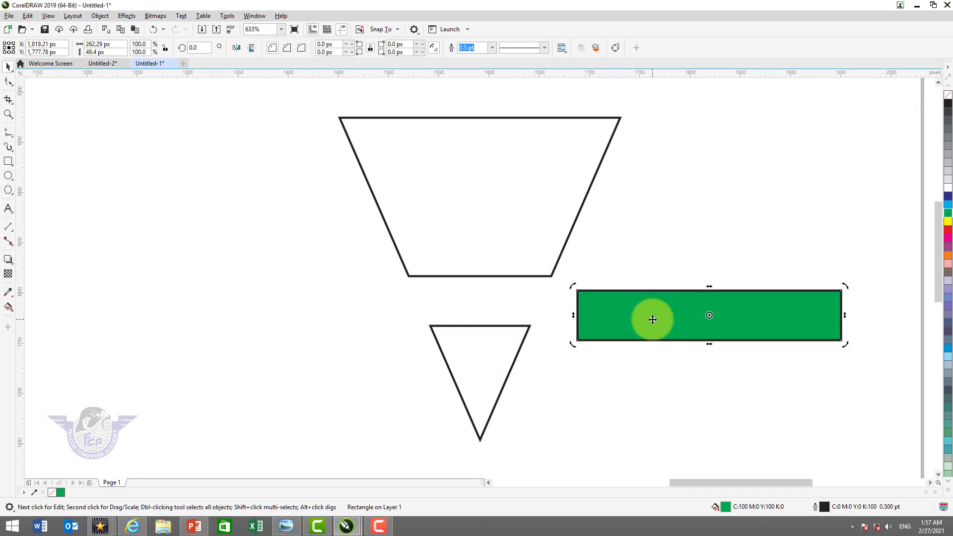
key(Delete)
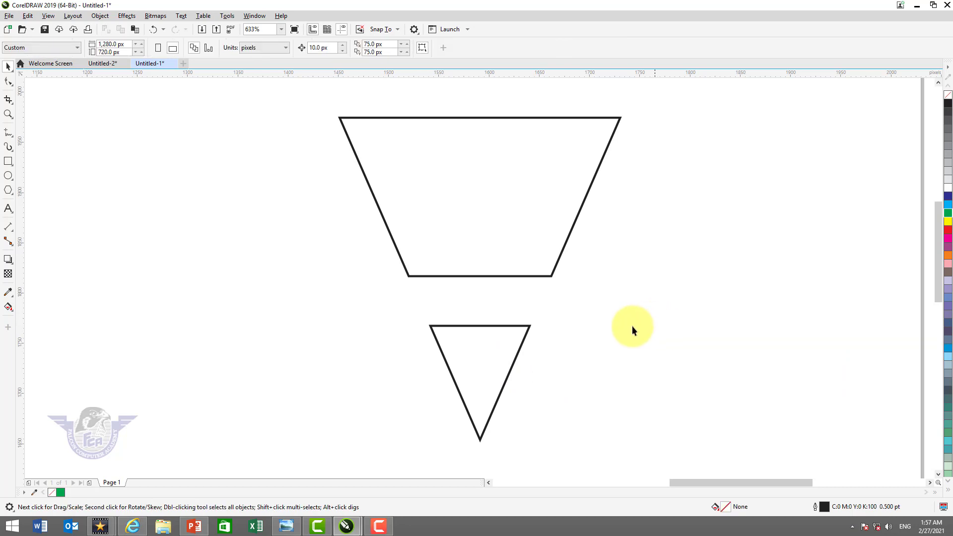
Break the trimmed curve apart so the upper trapezoid and the lower small triangle are separate objects
click(541, 276)
key(F10)
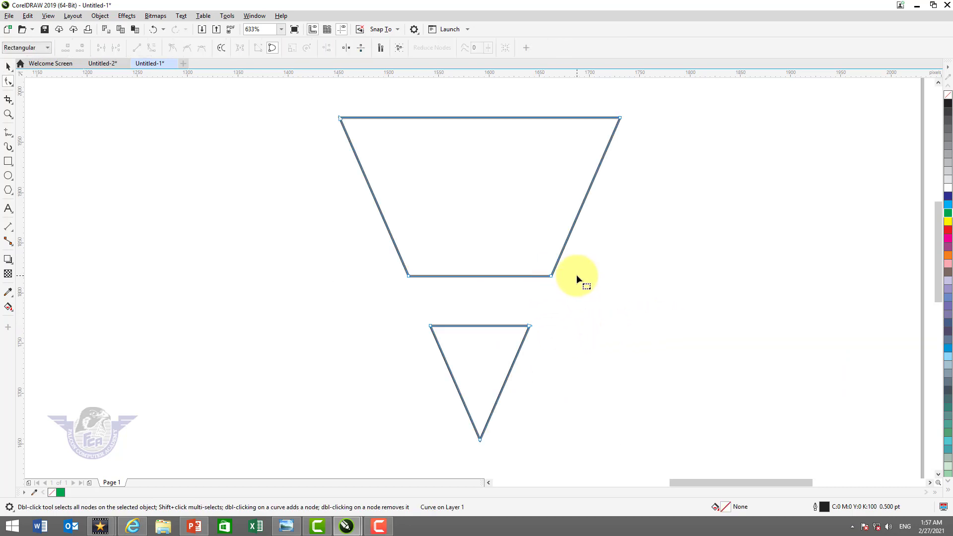
click(8, 66)
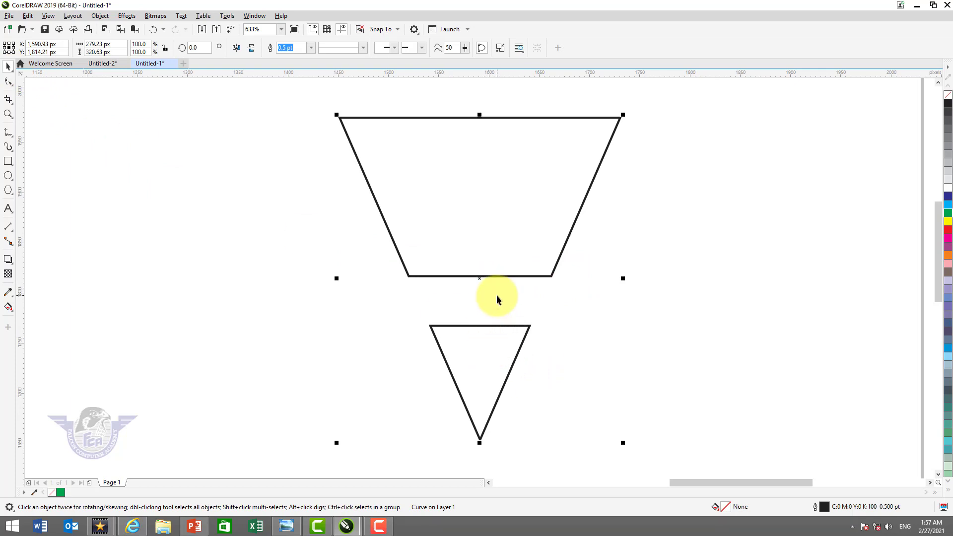
key(ctrl+k)
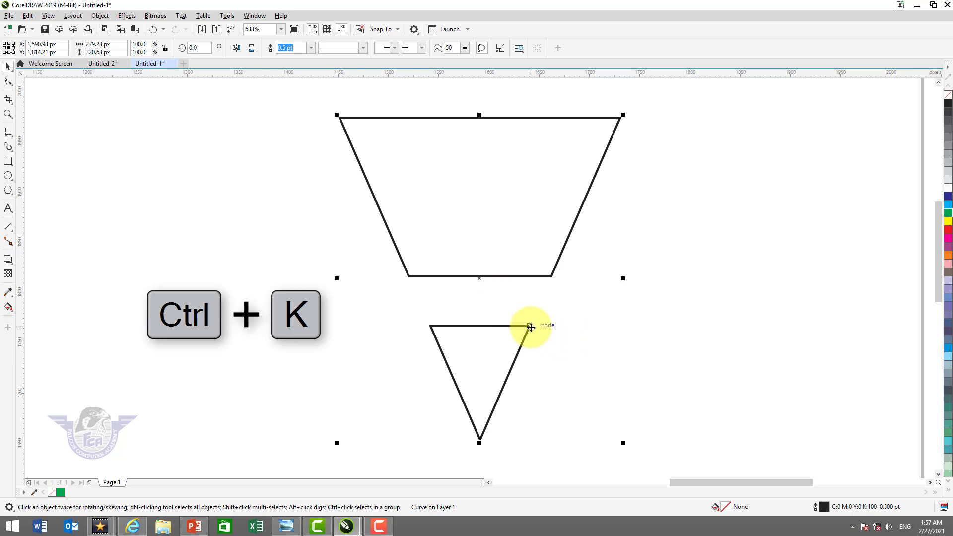
right_click(531, 328)
mouse_move(578, 158)
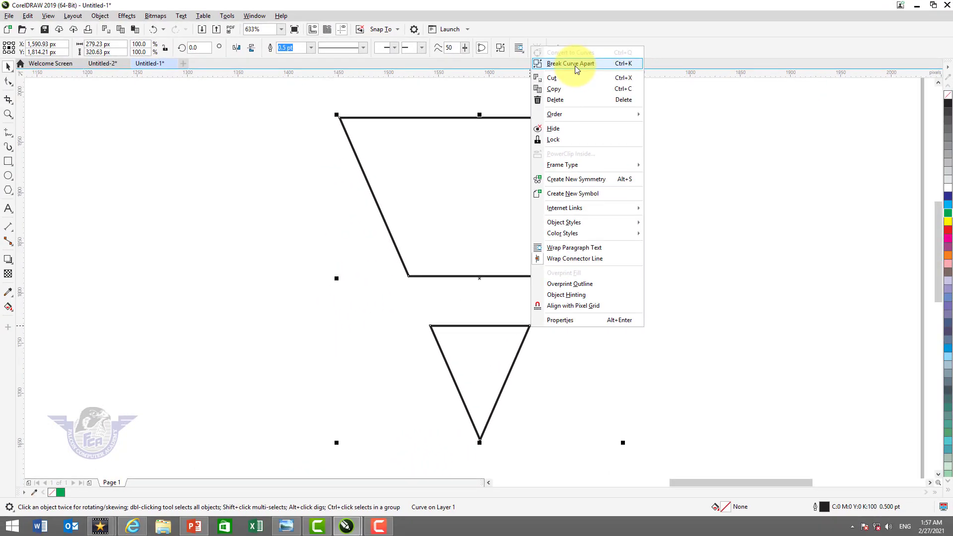
click(575, 63)
click(615, 229)
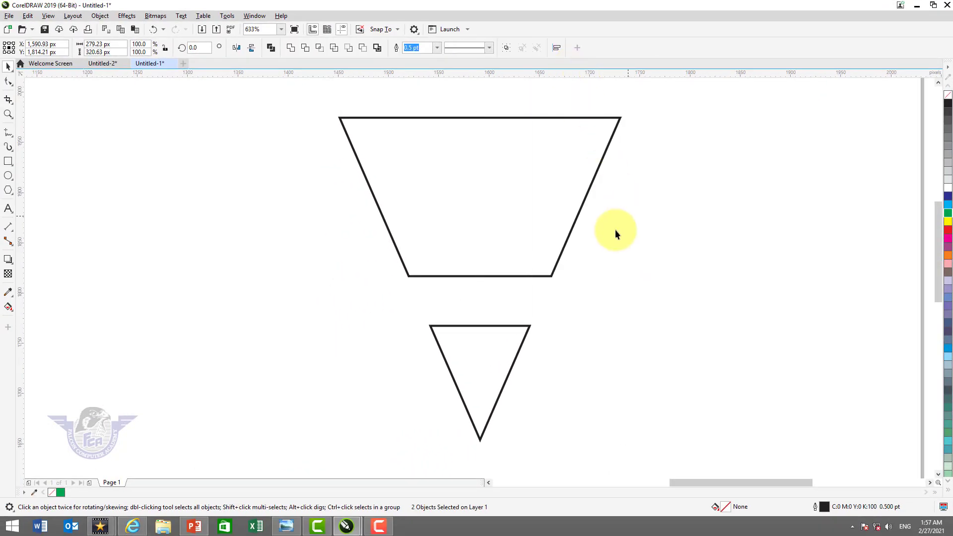
click(478, 326)
click(502, 276)
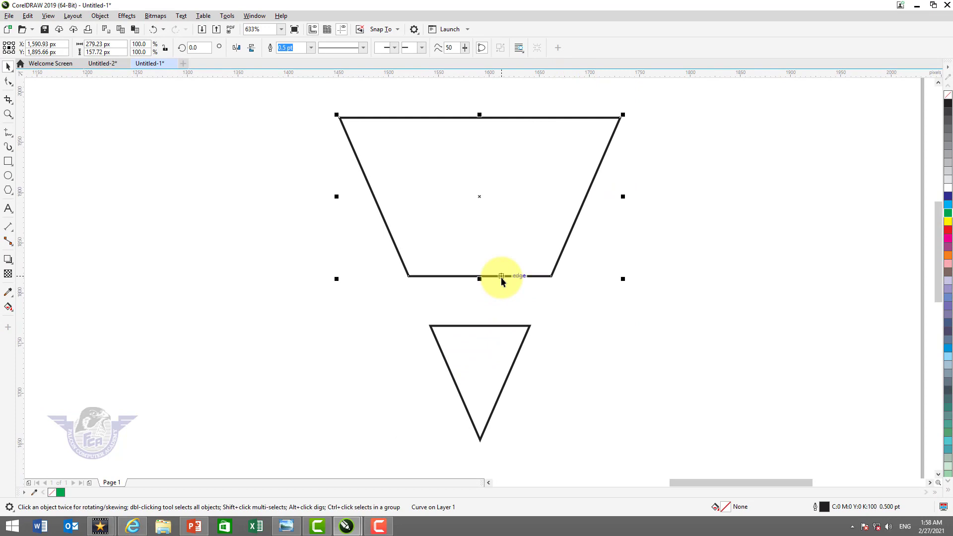
Fill the small lower triangle with 80% Black and remove its outline
click(491, 326)
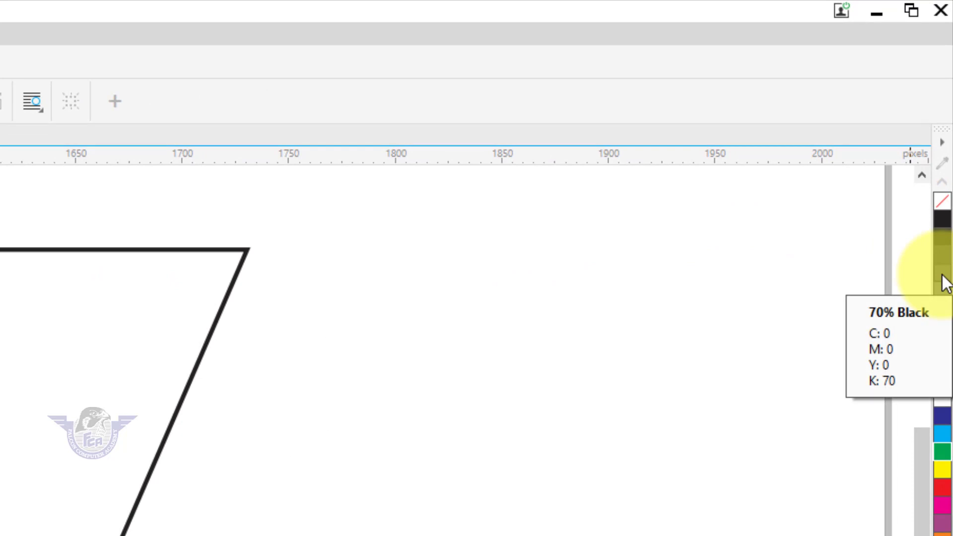
click(943, 276)
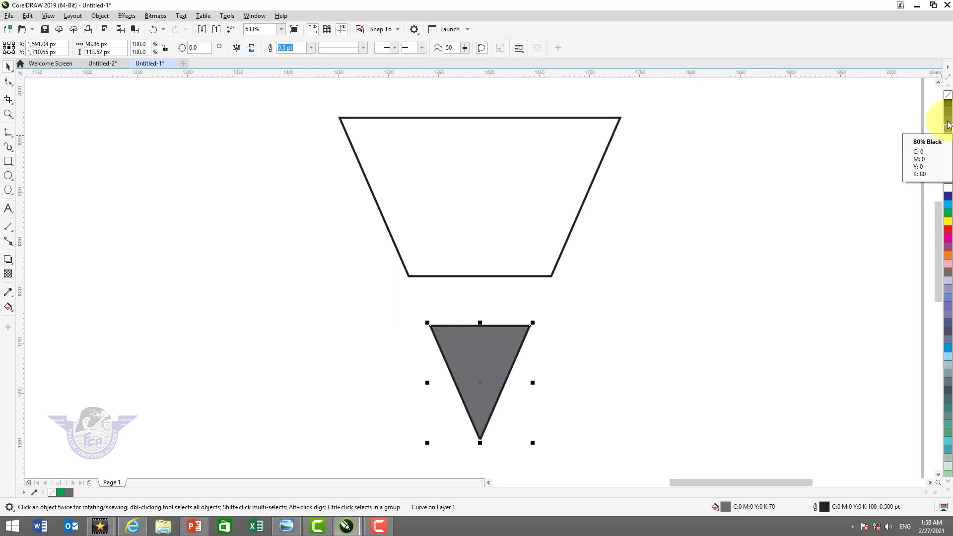
click(948, 124)
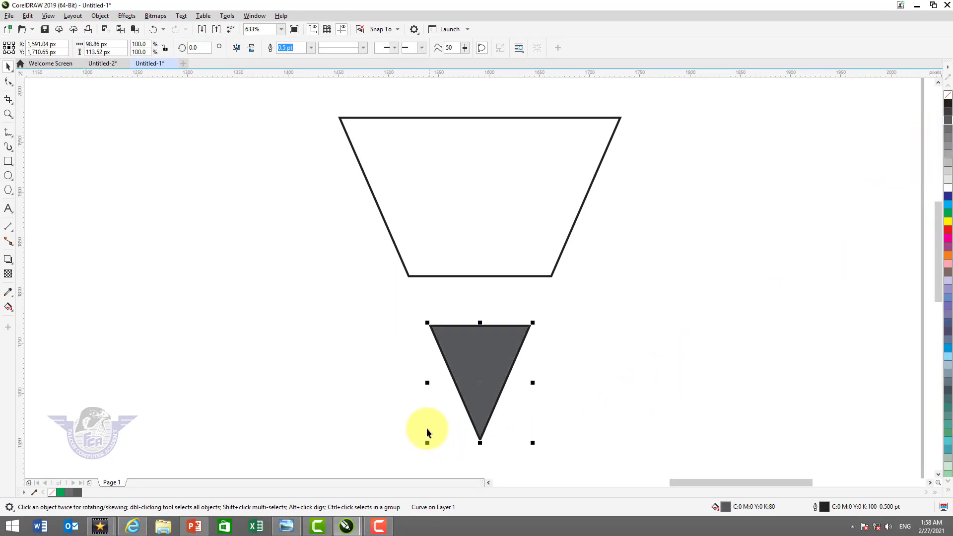
key(z)
drag(403, 303, 566, 447)
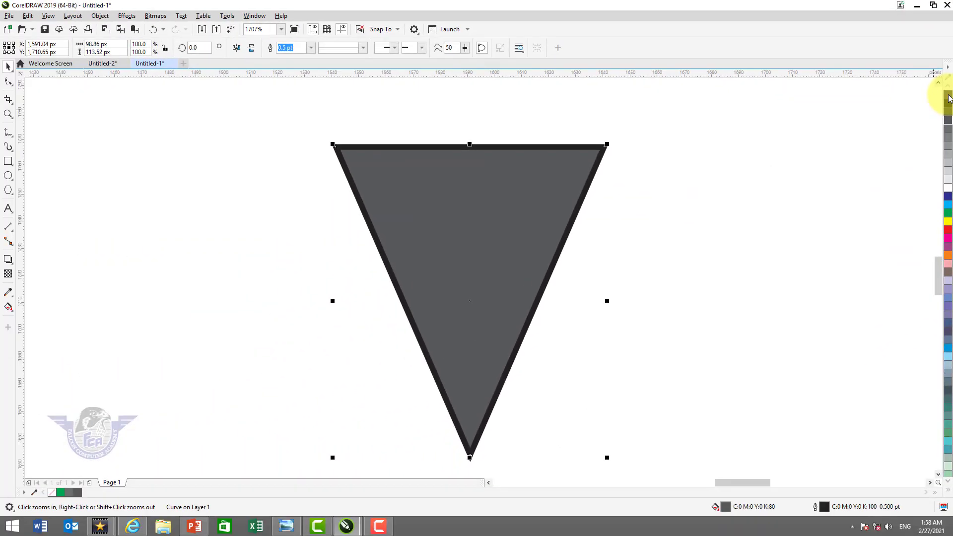
right_click(942, 233)
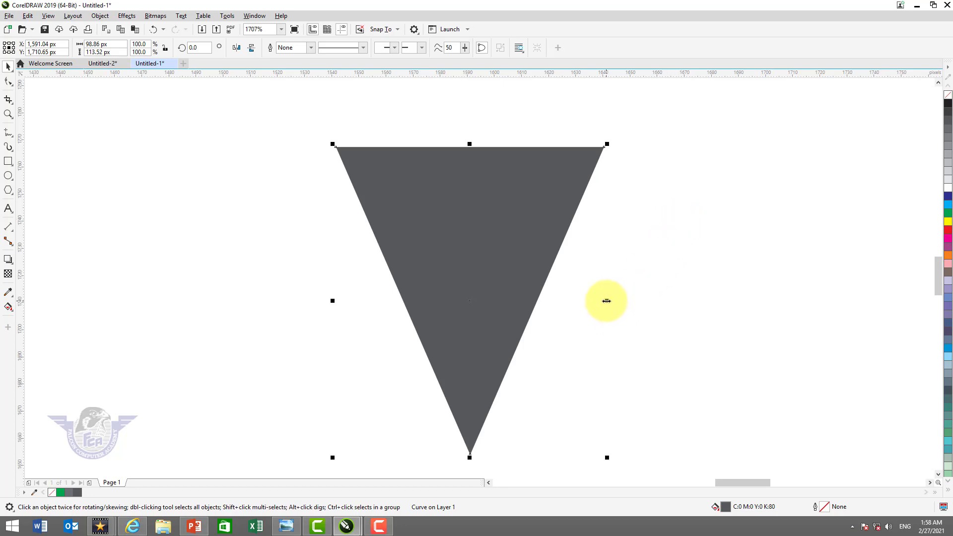
Make a centred duplicate of the small triangle narrowed to about 16 px wide and fill it with 40% Black
key(Escape)
drag(606, 301, 492, 337)
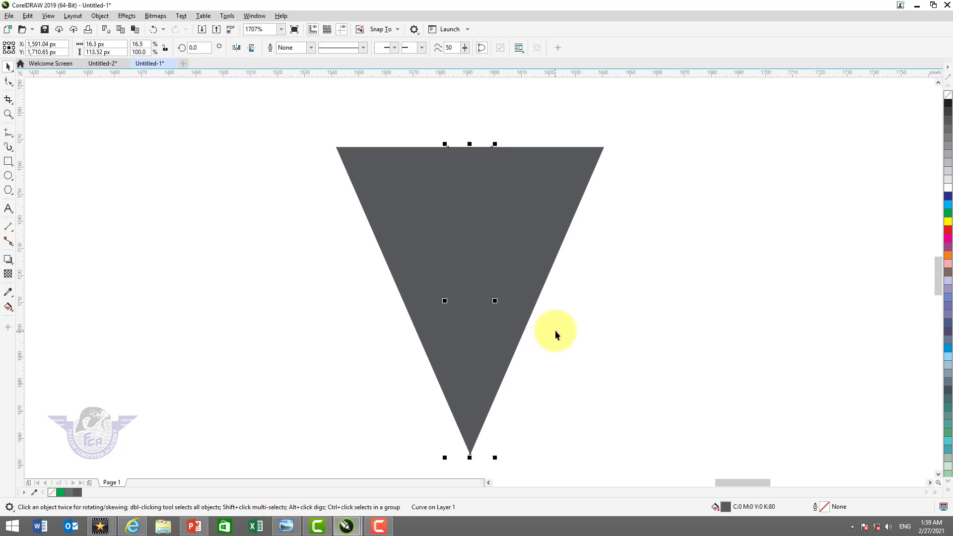
click(949, 159)
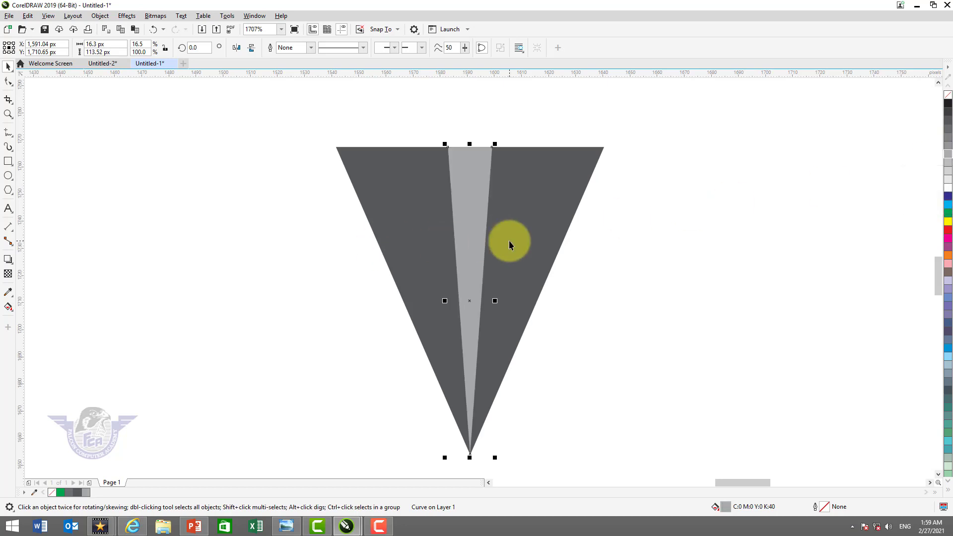
Blend the narrow light grey triangle with the dark grey triangle behind it
key(shift)
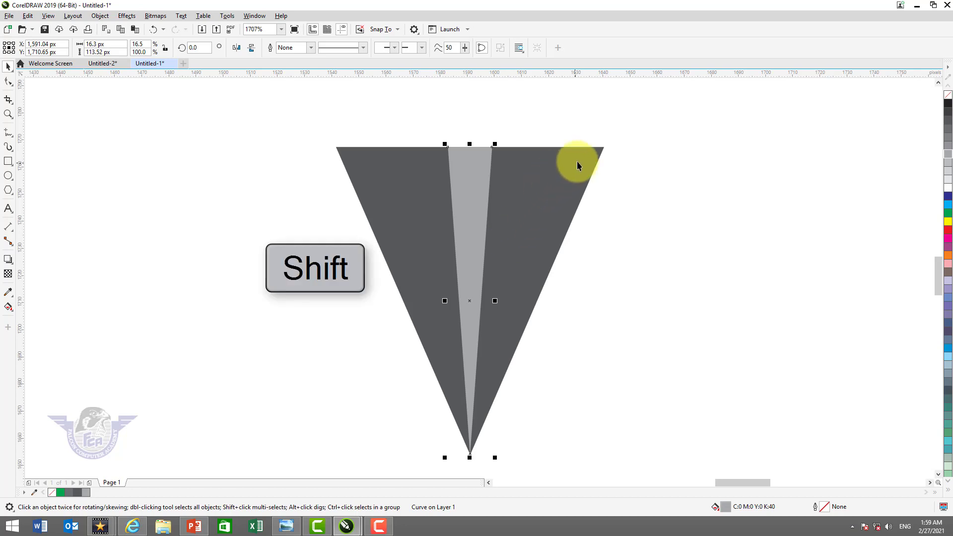
shift+click(579, 160)
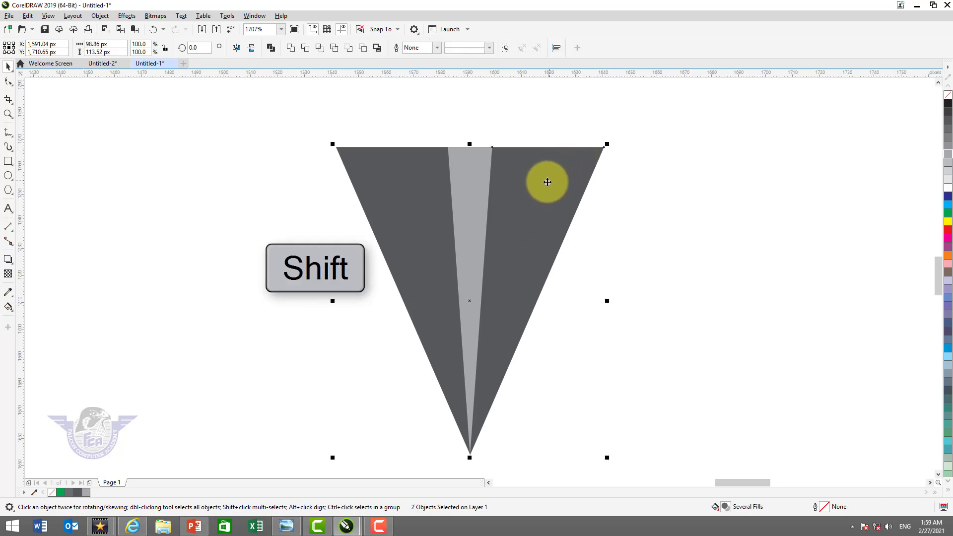
click(11, 264)
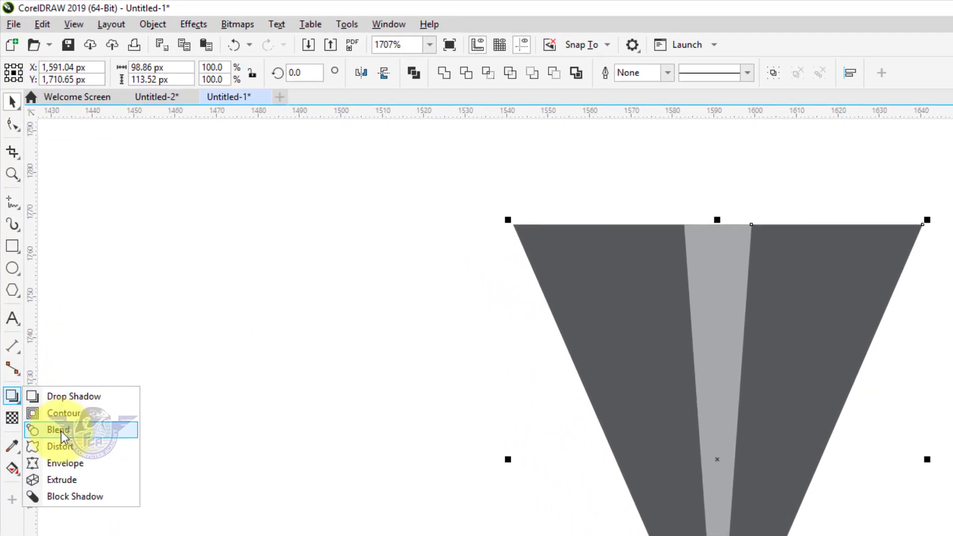
click(61, 431)
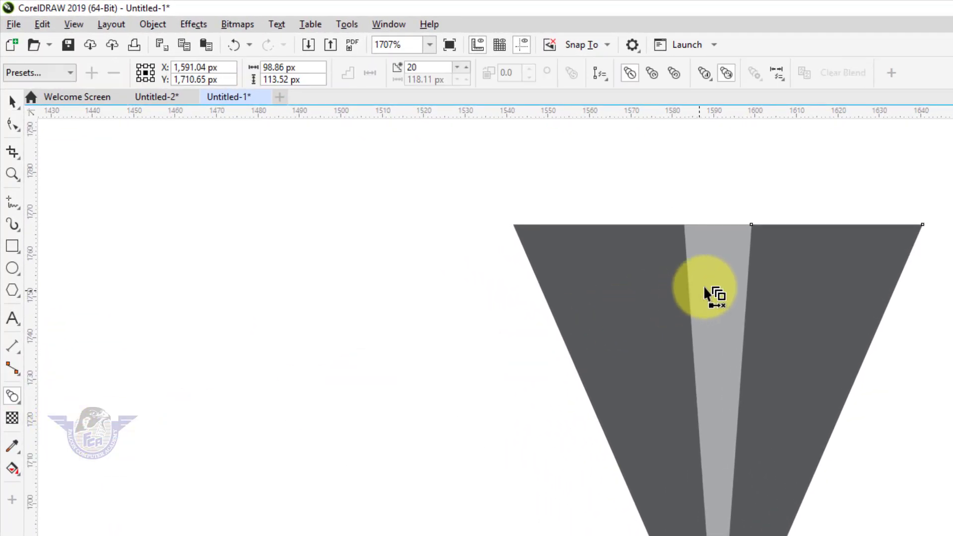
drag(772, 296, 800, 304)
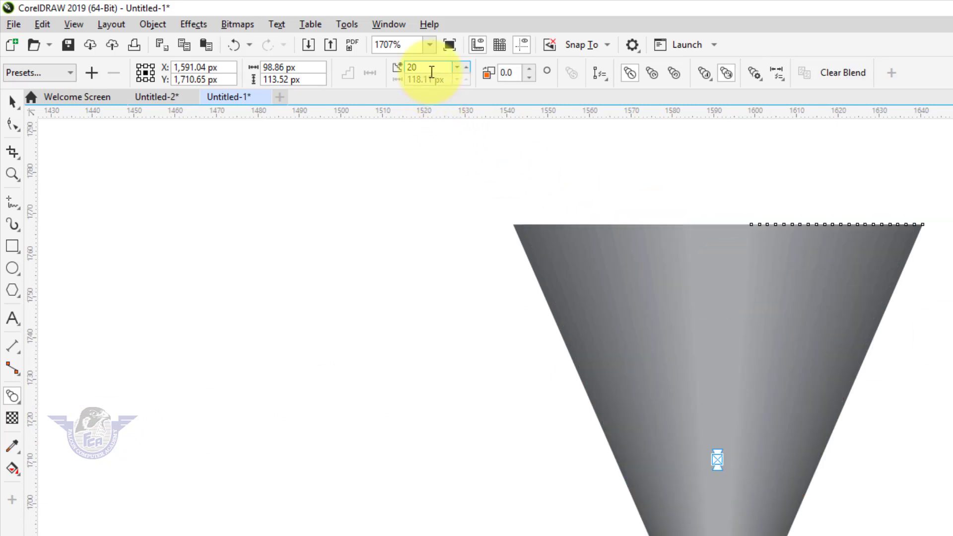
Set the number of blend steps in the grey triangle to 40
double_click(427, 68)
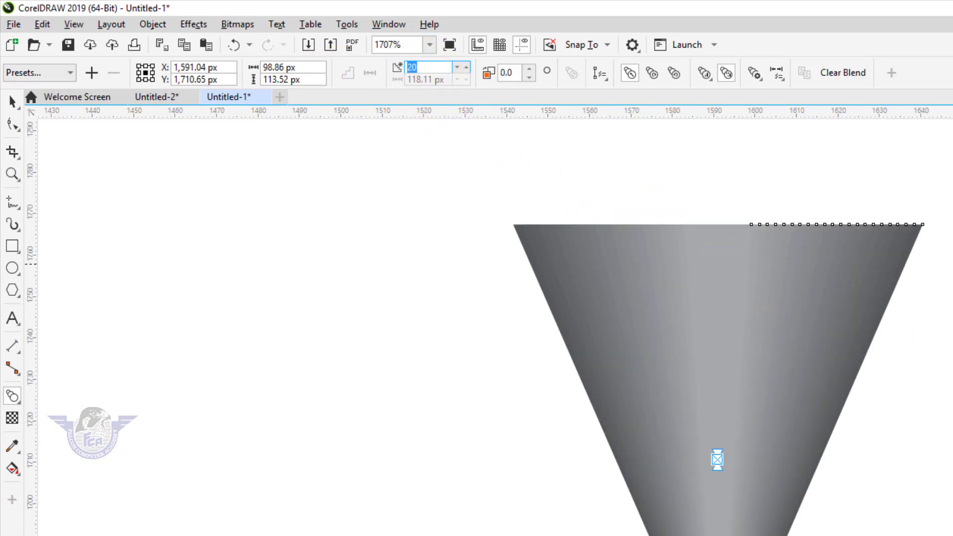
text(4)
key(Return)
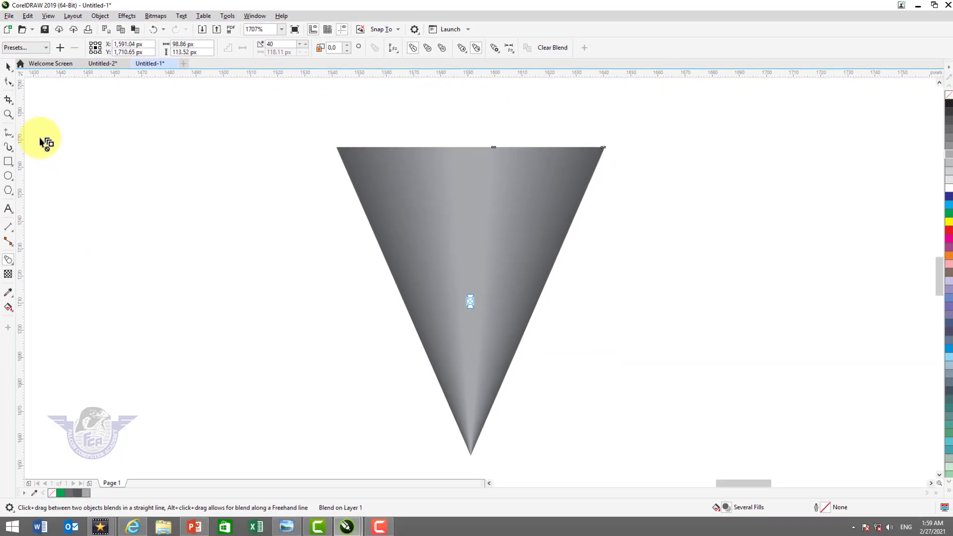
click(12, 70)
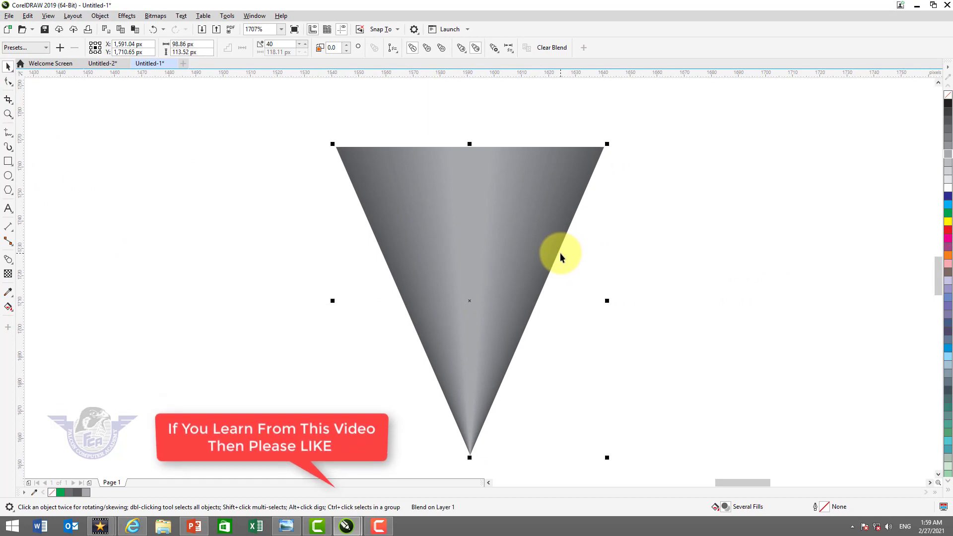
Fill the upper trapezoid with light peach (C0 M20 Y20 K0) and remove its outline
scroll(560, 253, down, 2)
click(562, 399)
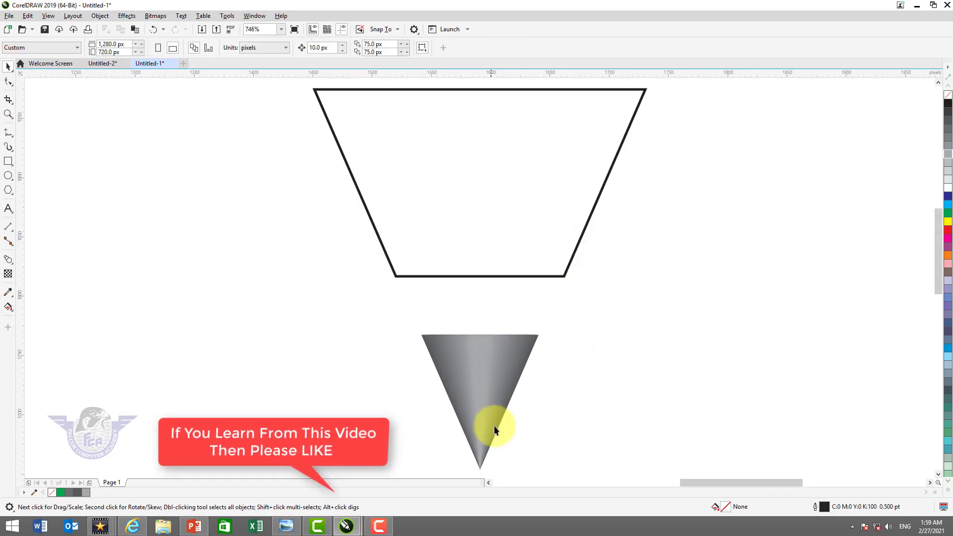
click(548, 229)
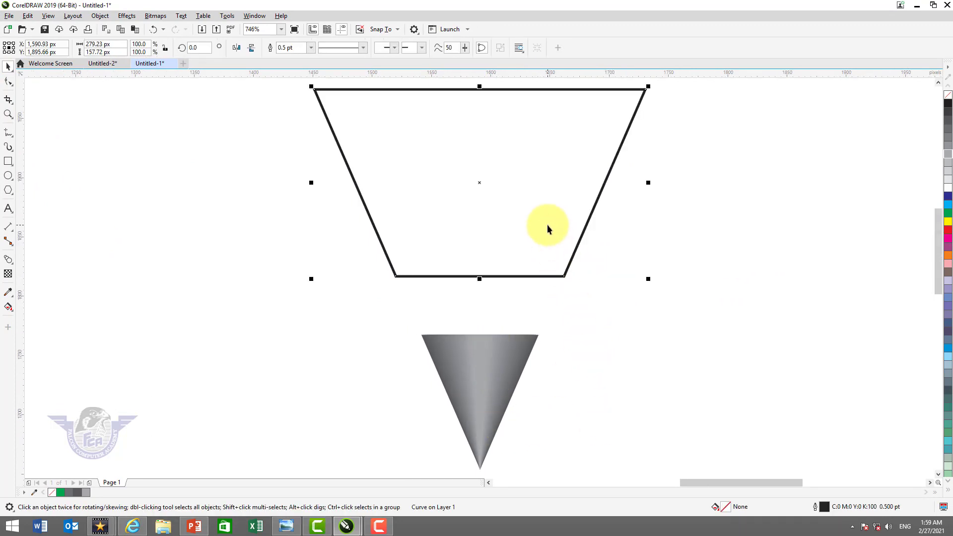
click(948, 493)
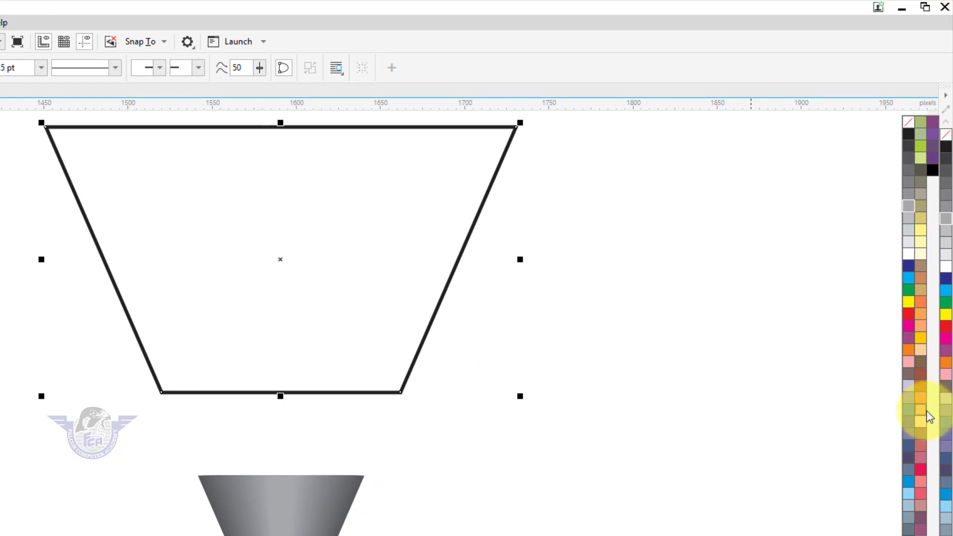
click(920, 422)
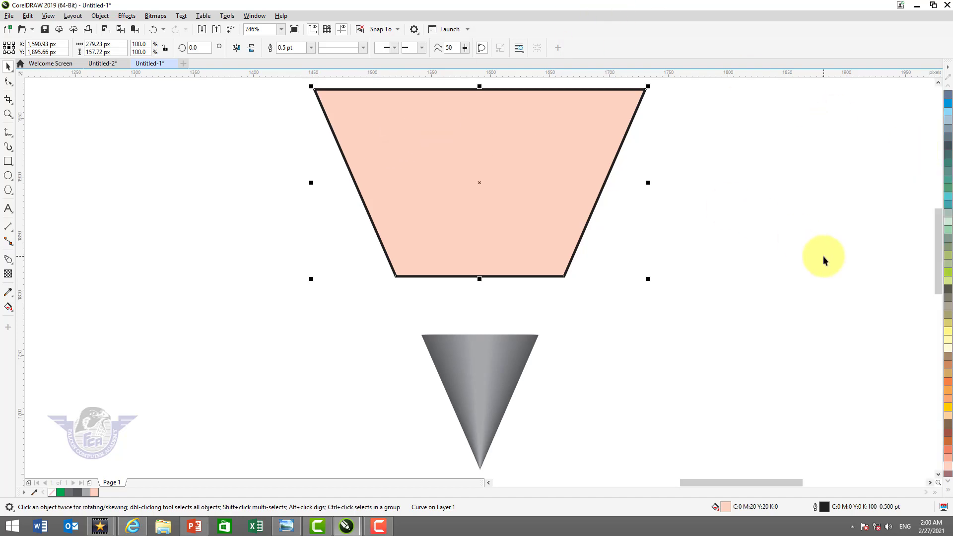
click(950, 492)
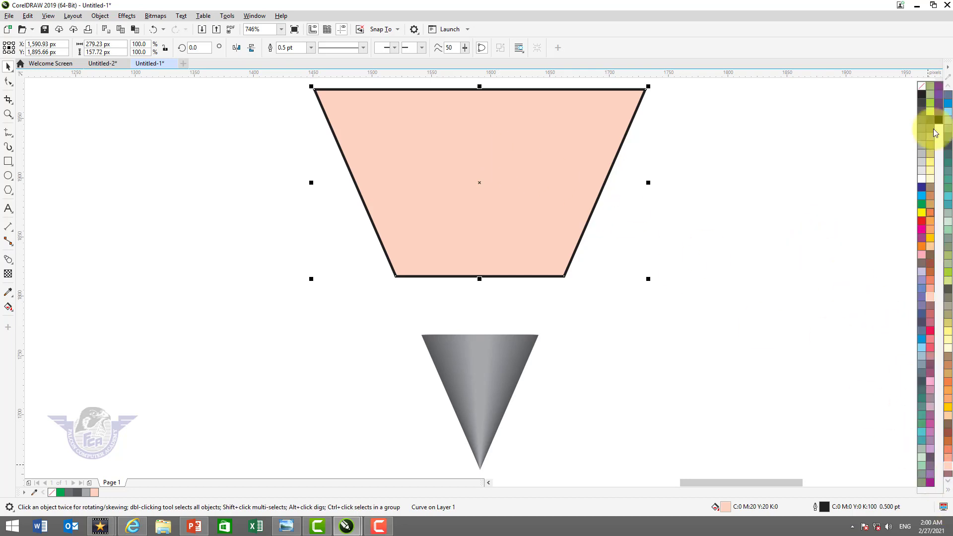
right_click(924, 88)
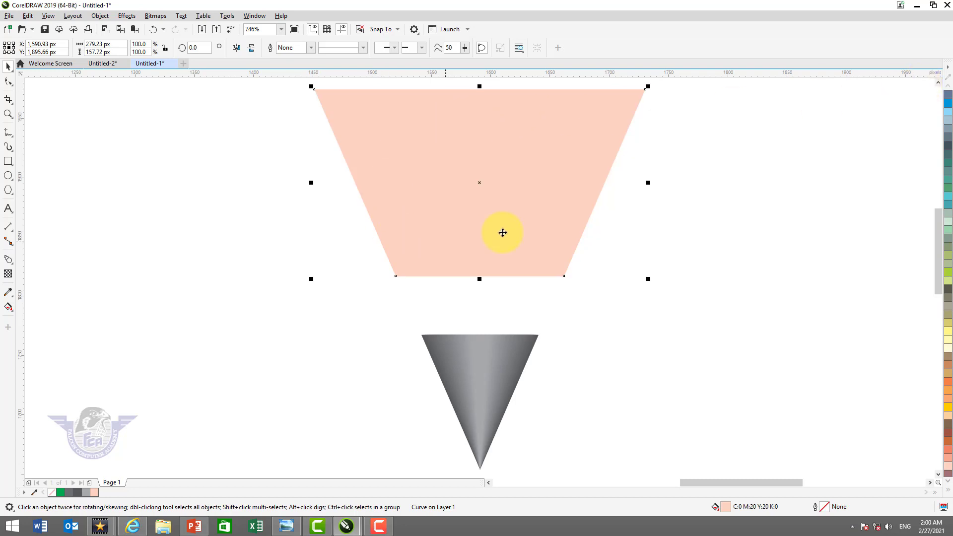
Make a centred duplicate of the peach trapezoid narrowed to about 35 px wide and lighten its fill with white to C0 M13 Y13 K0
key(Escape)
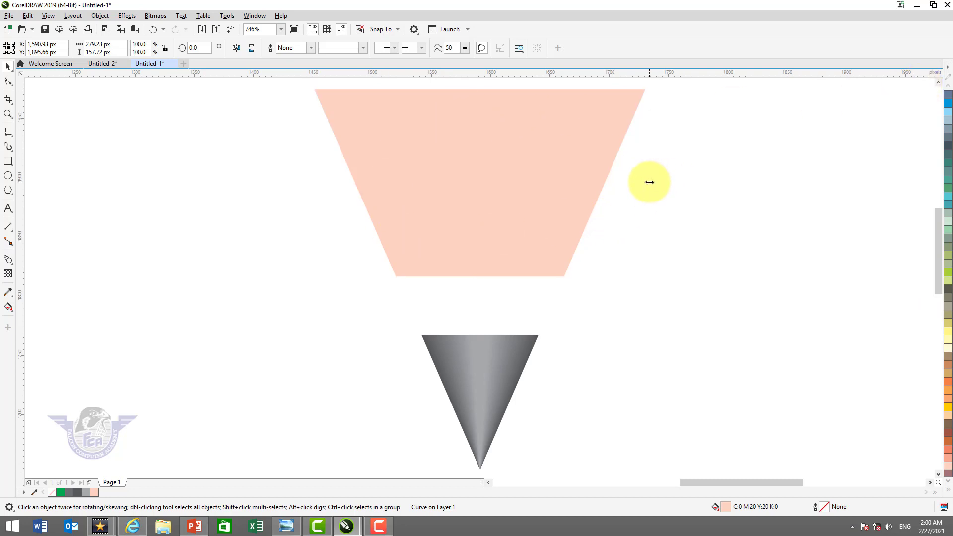
drag(650, 183, 501, 233)
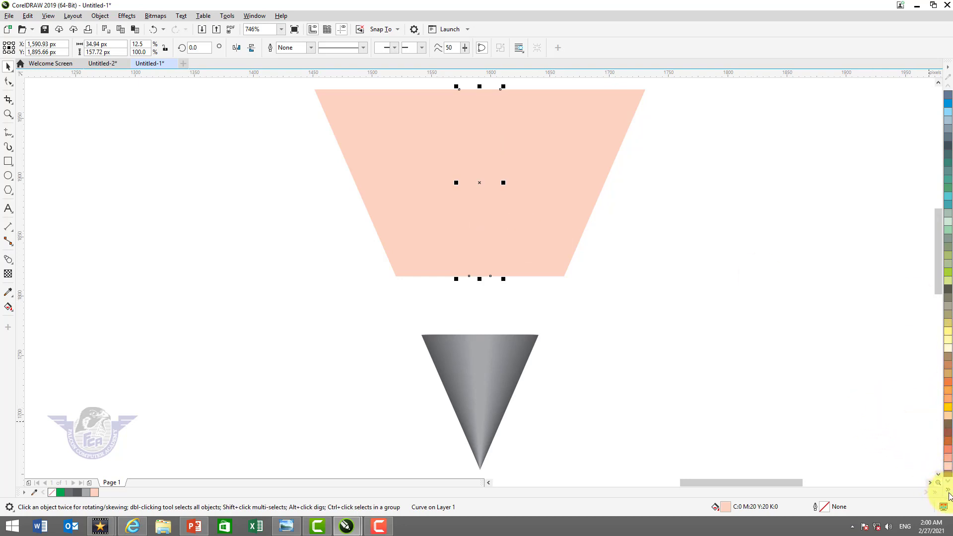
click(948, 490)
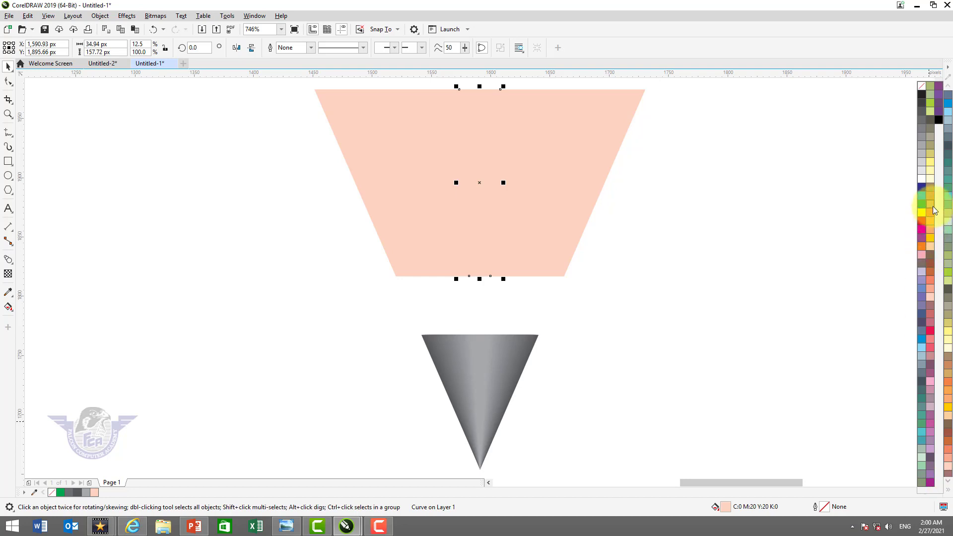
click(926, 180)
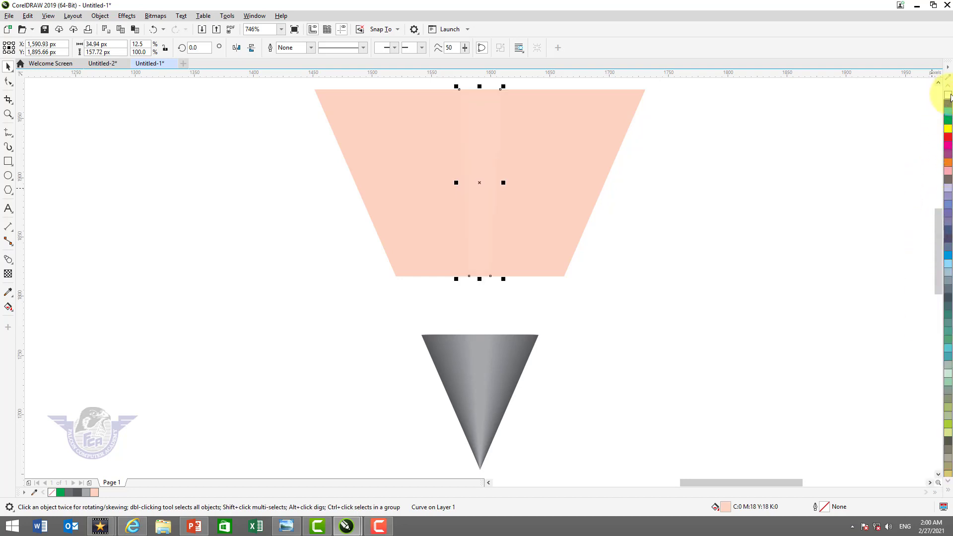
ctrl+click(948, 96)
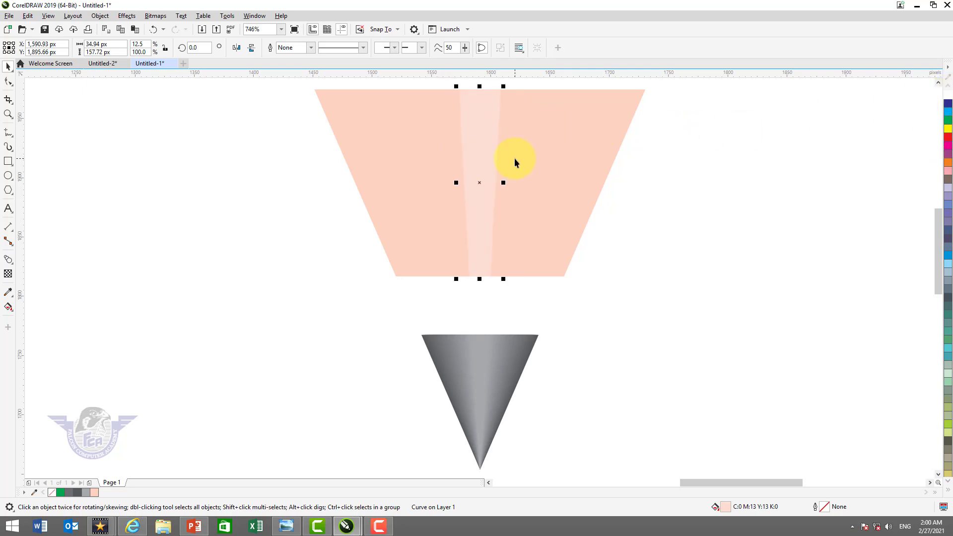
Blend the narrow light trapezoid with the peach trapezoid behind it
shift+click(583, 122)
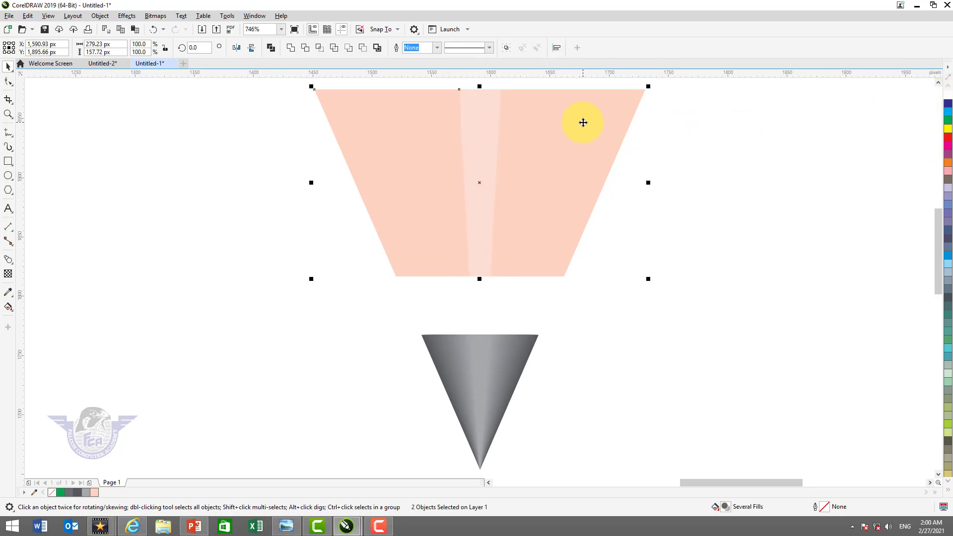
click(10, 261)
drag(494, 181, 536, 188)
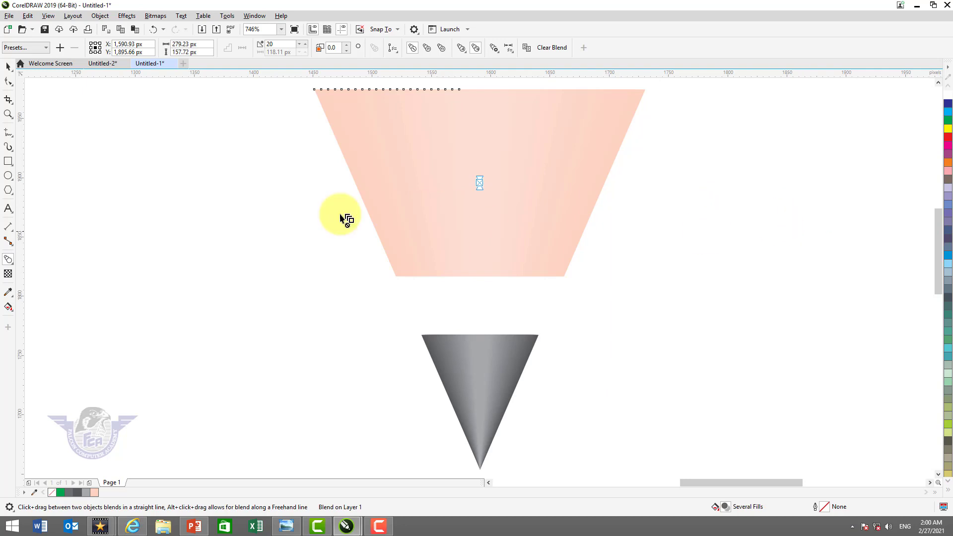
click(8, 67)
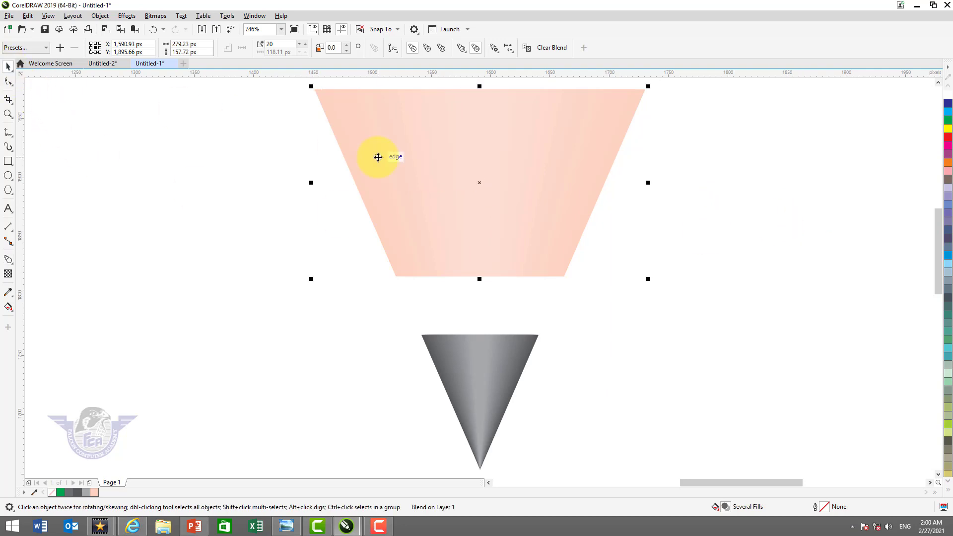
Select the blended trapezoid and grey triangle and move them together diagonally down and right on the page
scroll(378, 158, down, 1)
scroll(512, 179, down, 1)
click(593, 196)
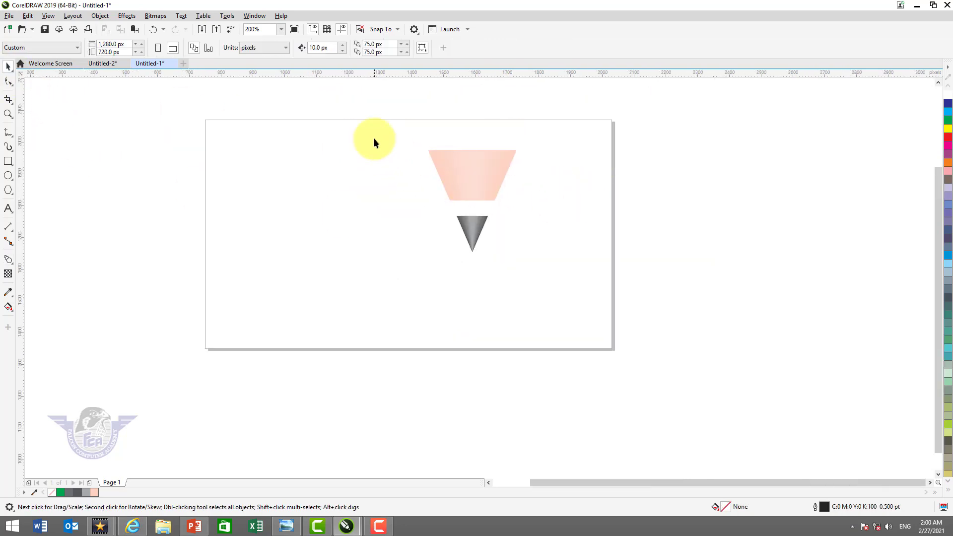
drag(546, 268, 546, 268)
drag(481, 187, 511, 236)
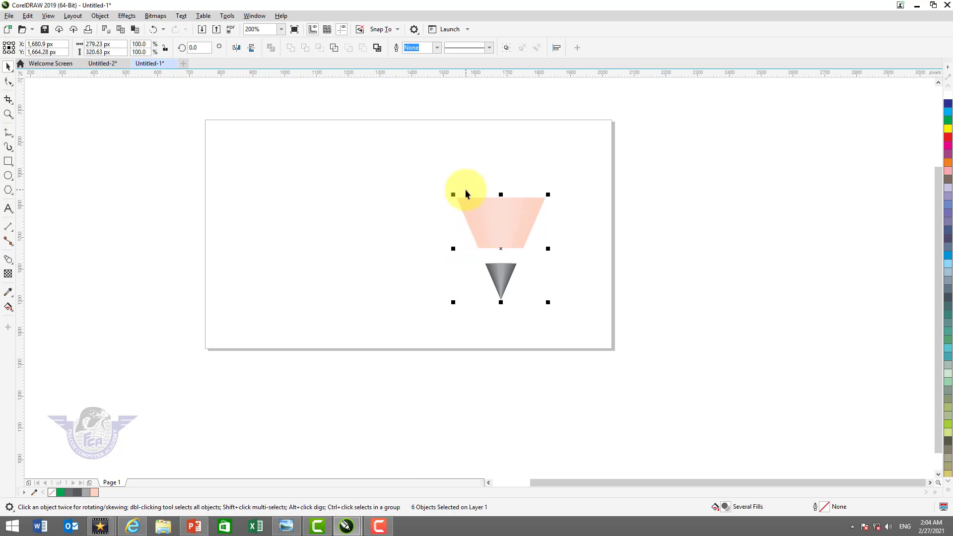
Examine the finished pencil infographic in the Untitled-2 document as a reference and return to the Untitled-1 drawing
key(ctrl)
key(z)
drag(415, 166, 570, 314)
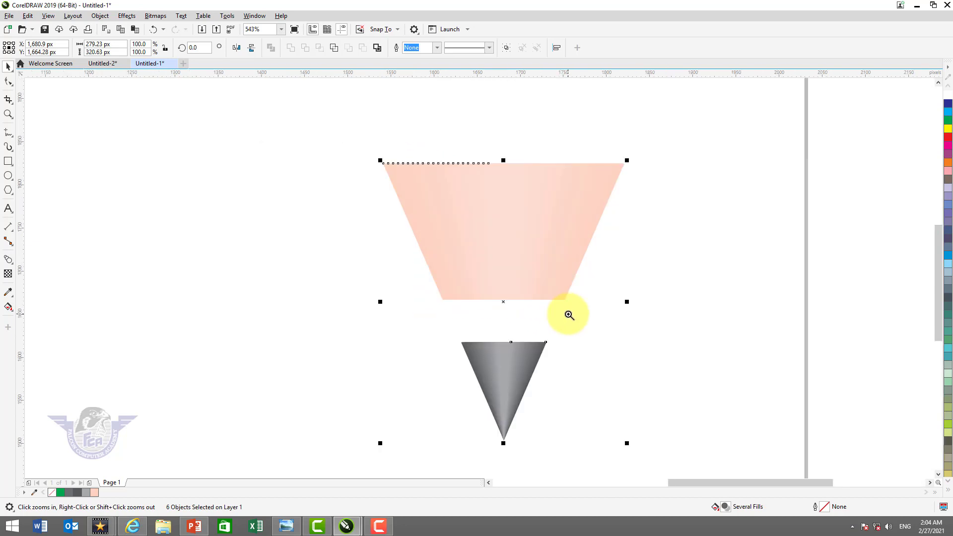
key(ctrl+Tab)
key(ctrl+Tab)
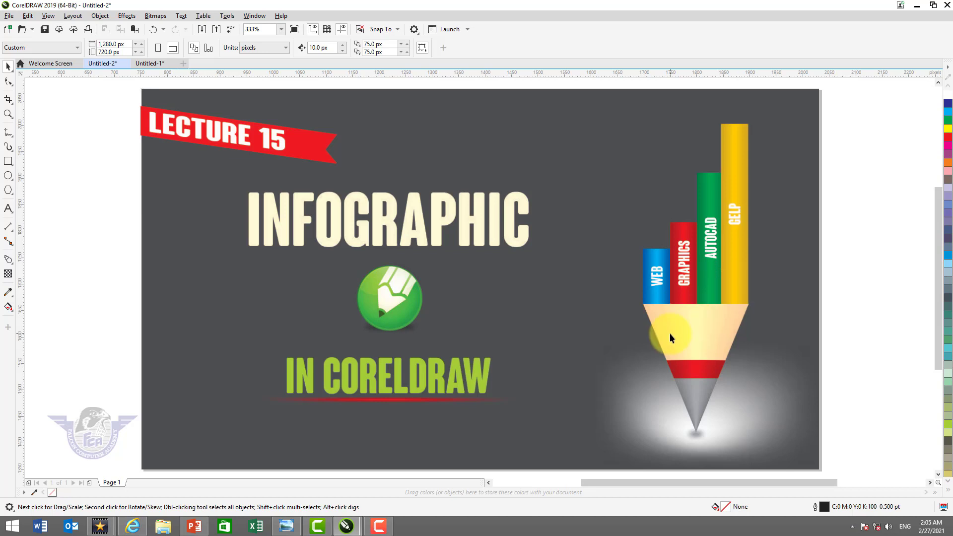
key(ctrl+Tab)
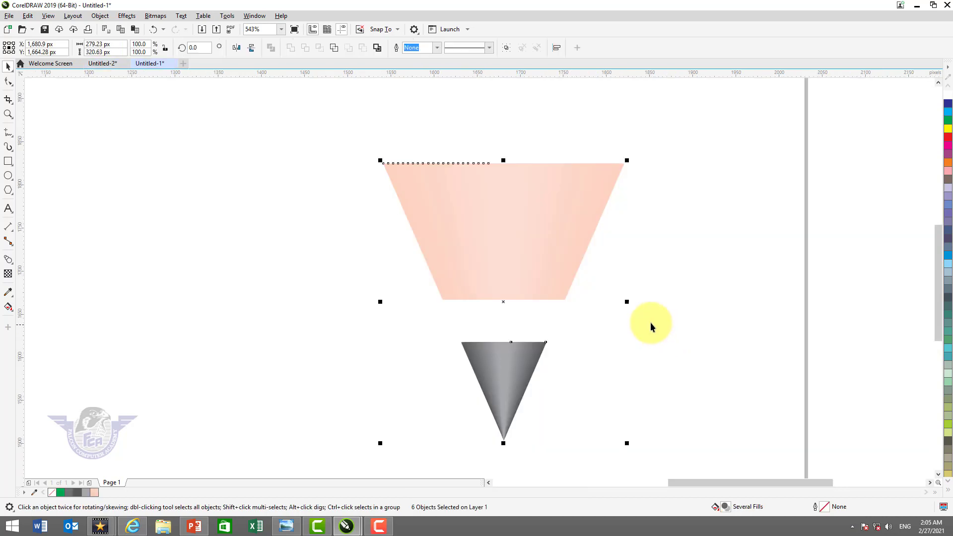
Draw an upright rectangle about 74 by 181 px standing on the left end of the peach trapezoid's top edge
key(z)
drag(336, 117, 673, 227)
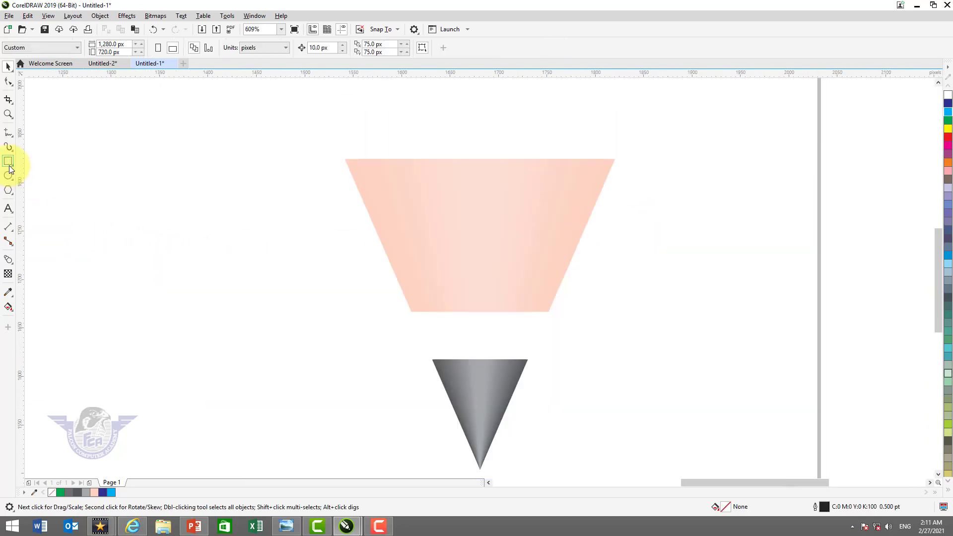
click(9, 162)
mouse_move(351, 158)
mouse_down()
mouse_move(399, 140)
mouse_move(424, 70)
mouse_move(424, 111)
mouse_move(420, 95)
mouse_up()
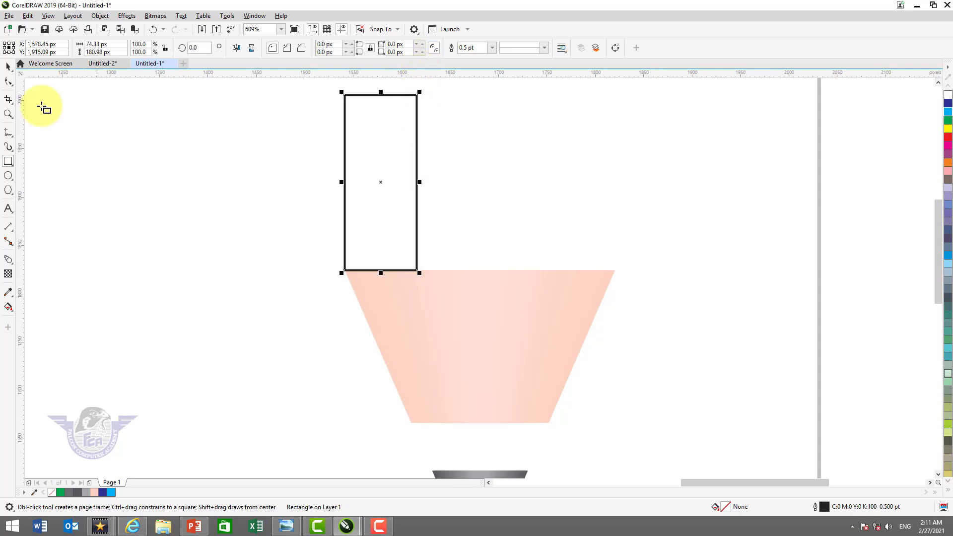
click(8, 68)
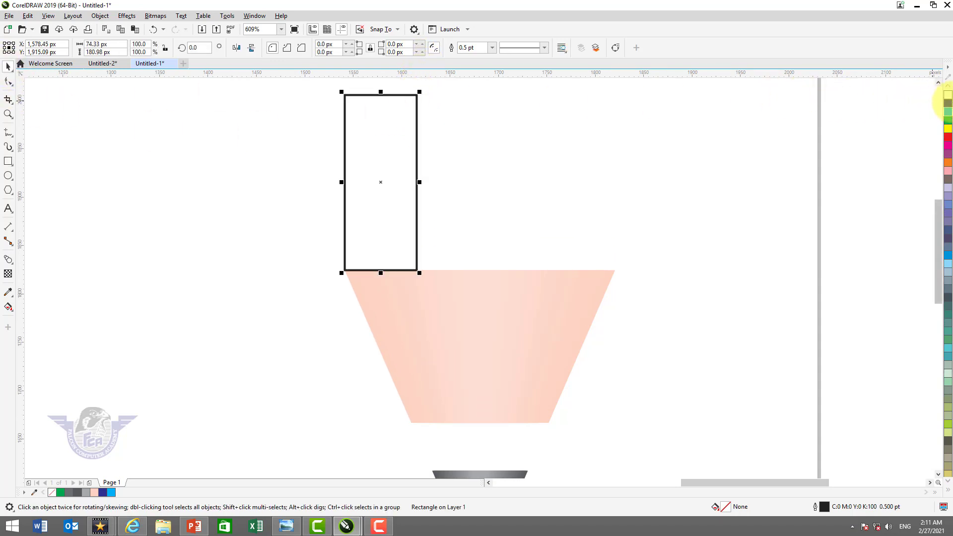
Fill the rectangle with blue (C100 M100 Y0 K0), remove its outline and tint the fill twice with cyan
click(948, 104)
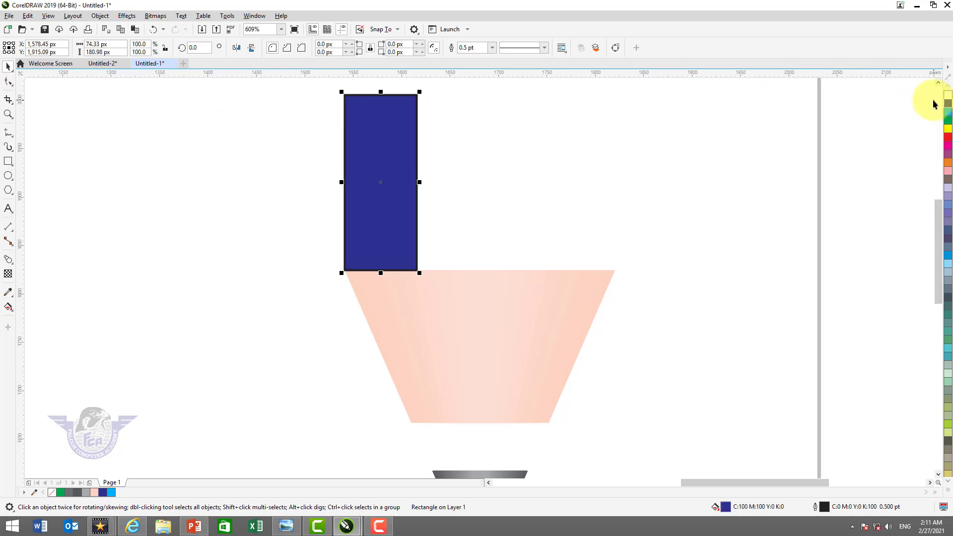
click(948, 495)
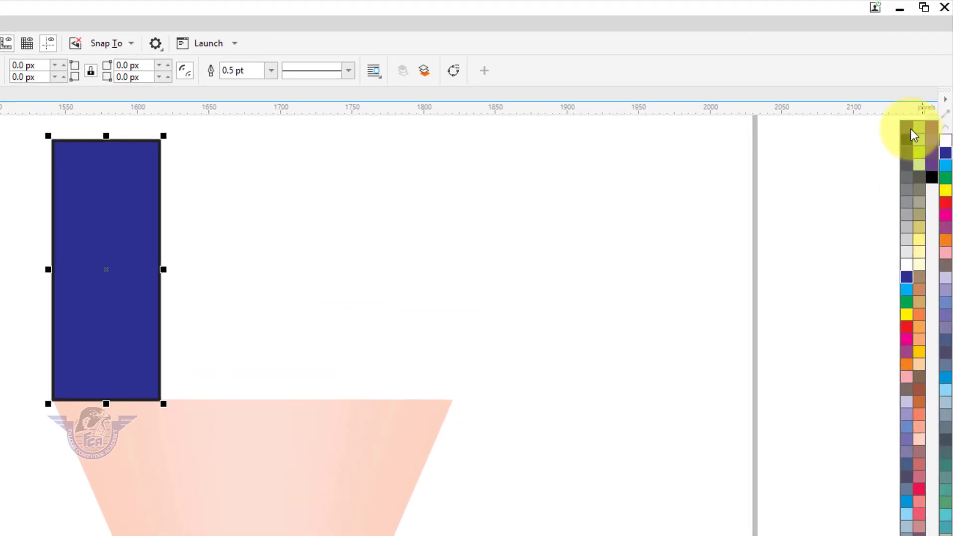
right_click(913, 134)
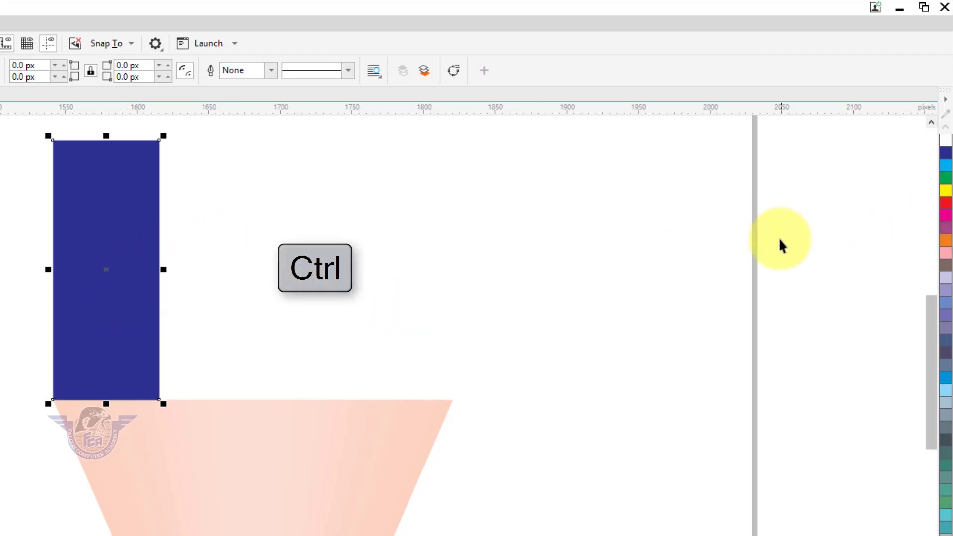
ctrl+click(947, 171)
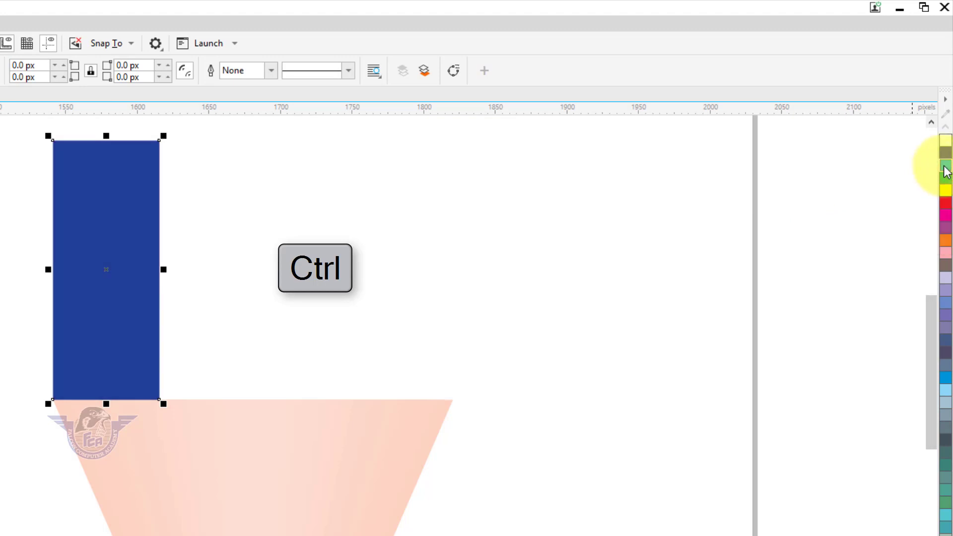
ctrl+click(945, 168)
Duplicate the blue bar horizontally to its right side, fill the copy with red and darken it with black
drag(86, 289, 189, 302)
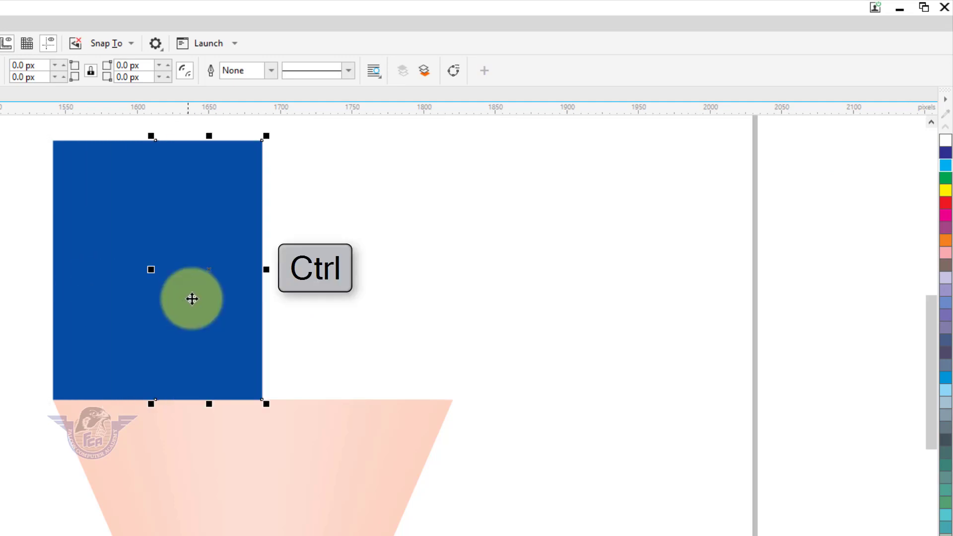
click(946, 204)
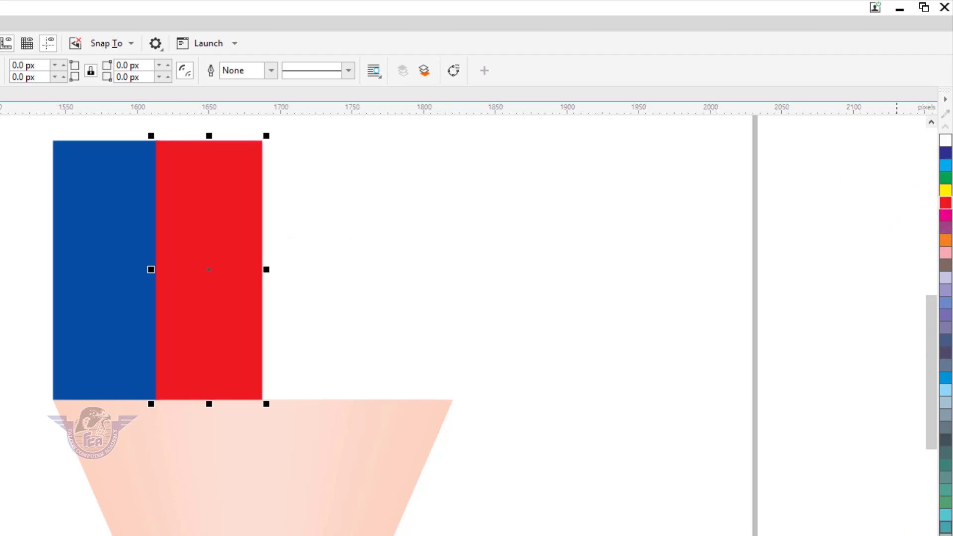
click(946, 535)
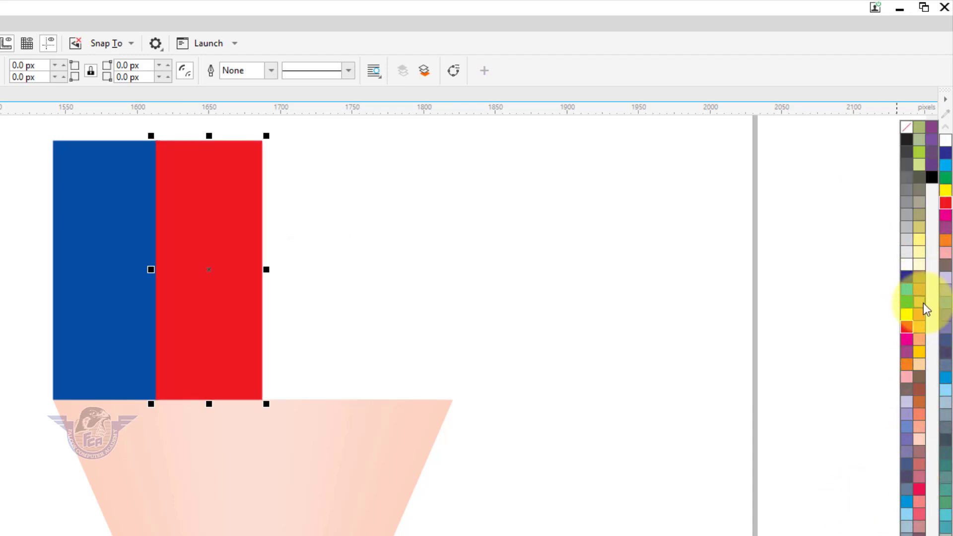
click(930, 176)
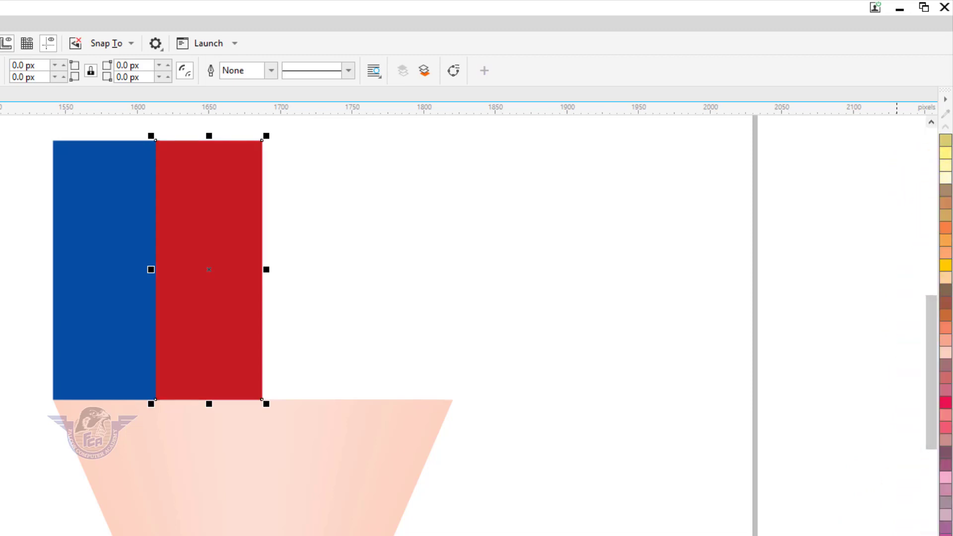
Duplicate the red bar horizontally to its right side, fill the copy with green and darken it with black
drag(228, 329, 335, 336)
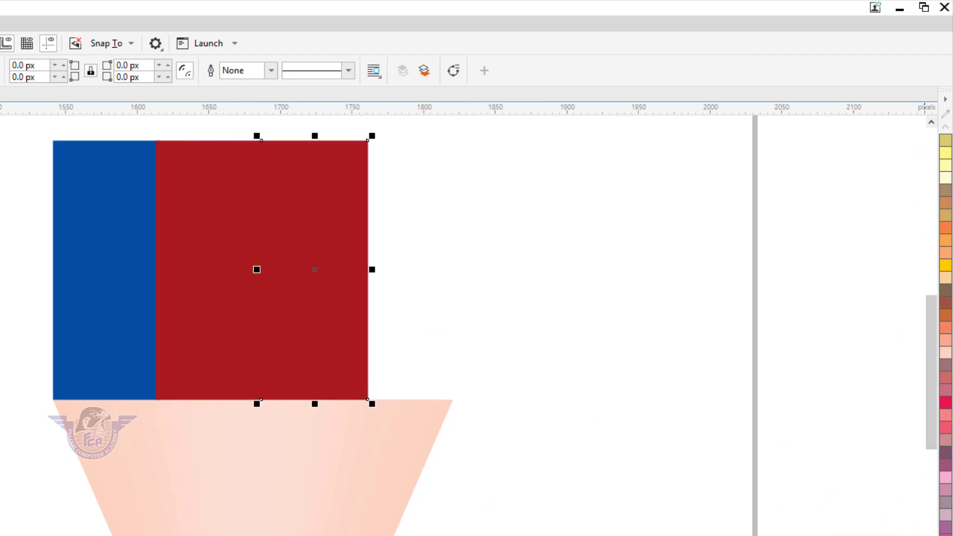
click(907, 306)
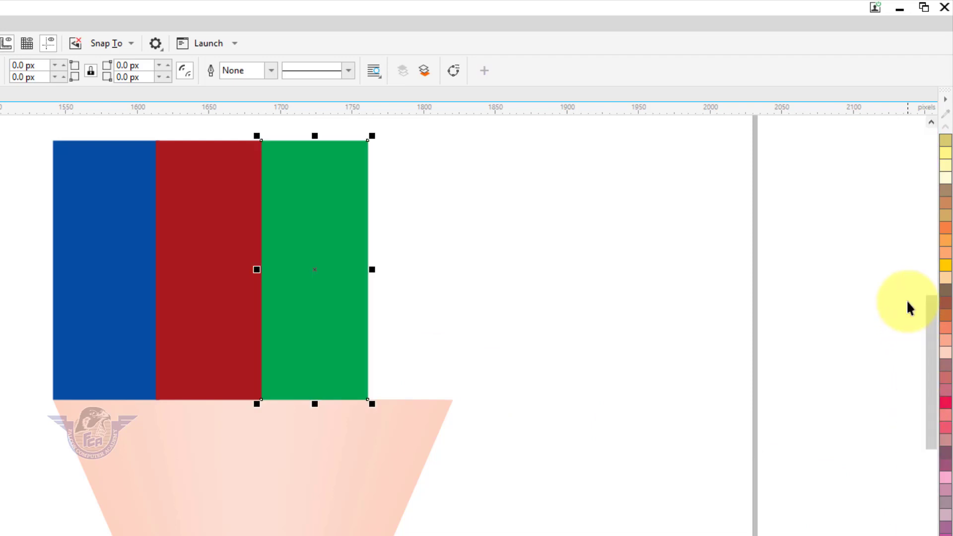
click(946, 535)
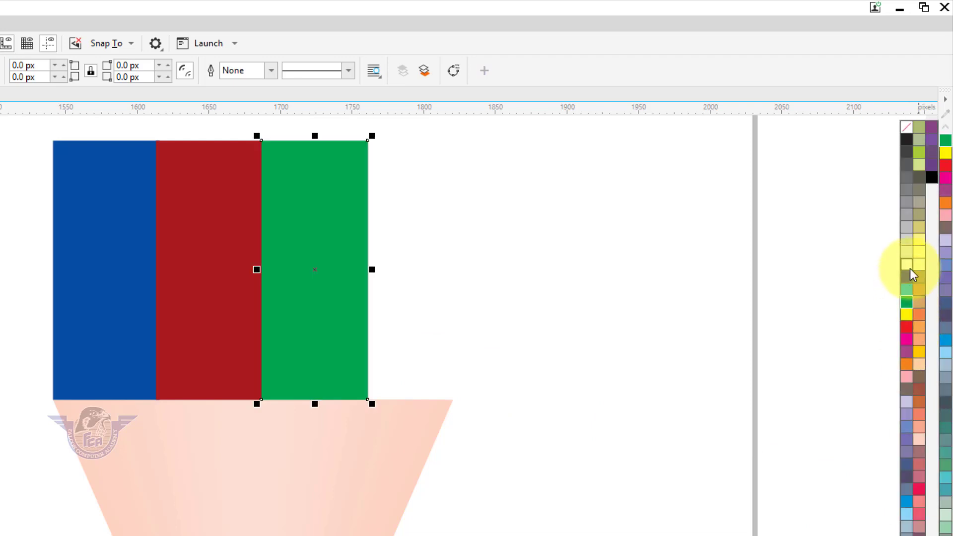
click(933, 177)
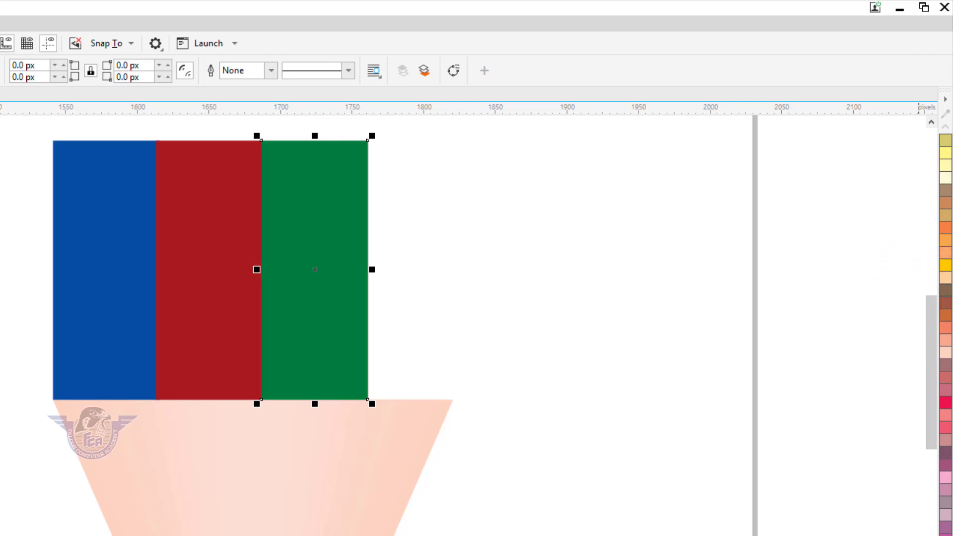
Duplicate the green bar to its right side, fill the copy with yellow (C0 M20 Y100 K0) and darken it to C10 M28 Y100 K10
drag(357, 340, 434, 343)
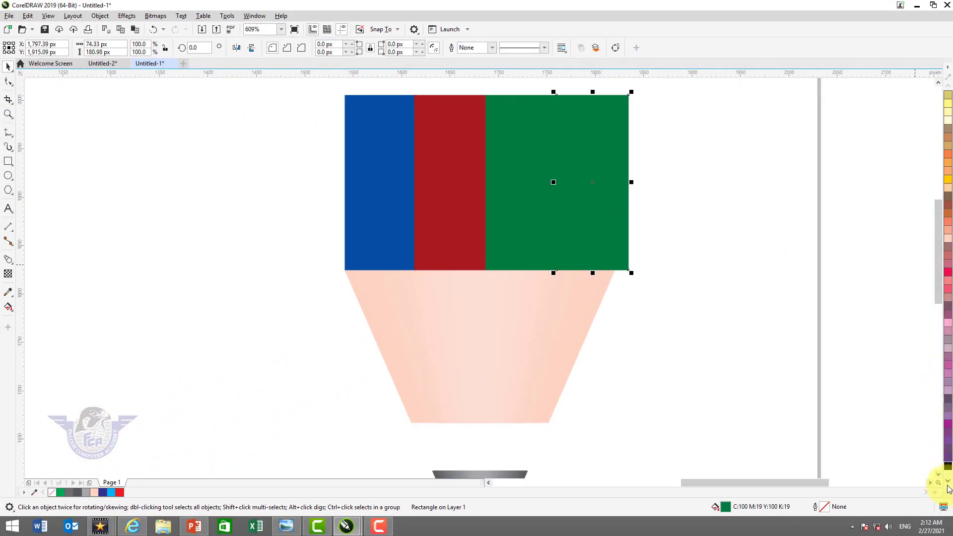
click(949, 183)
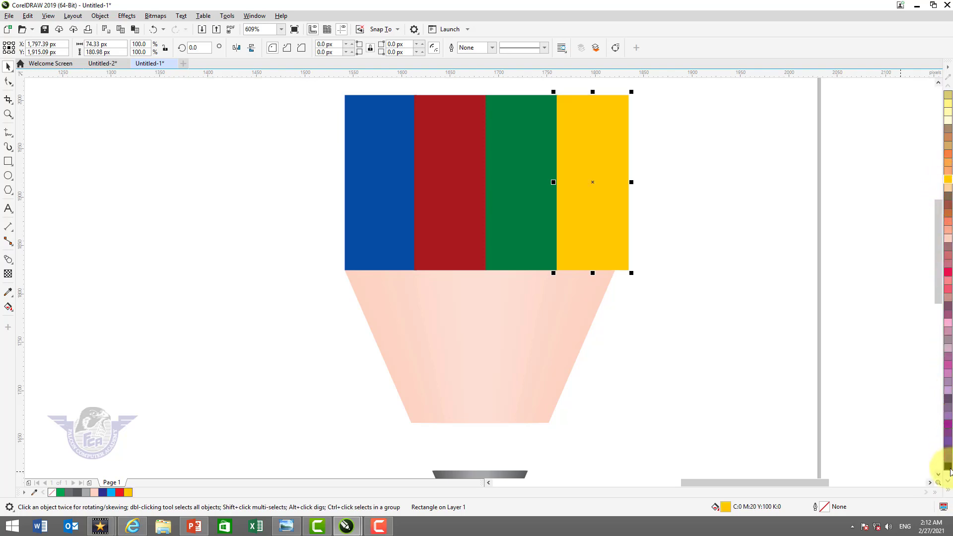
click(948, 466)
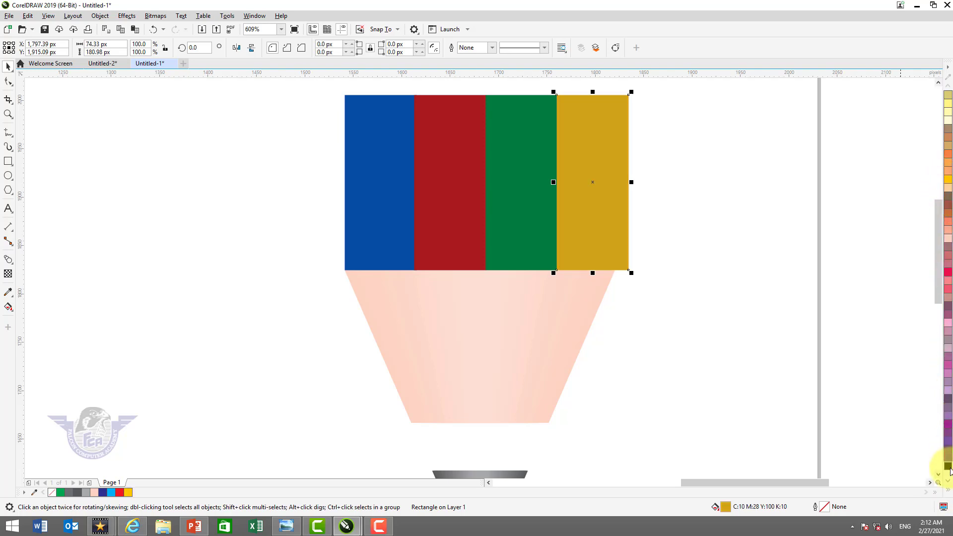
click(675, 227)
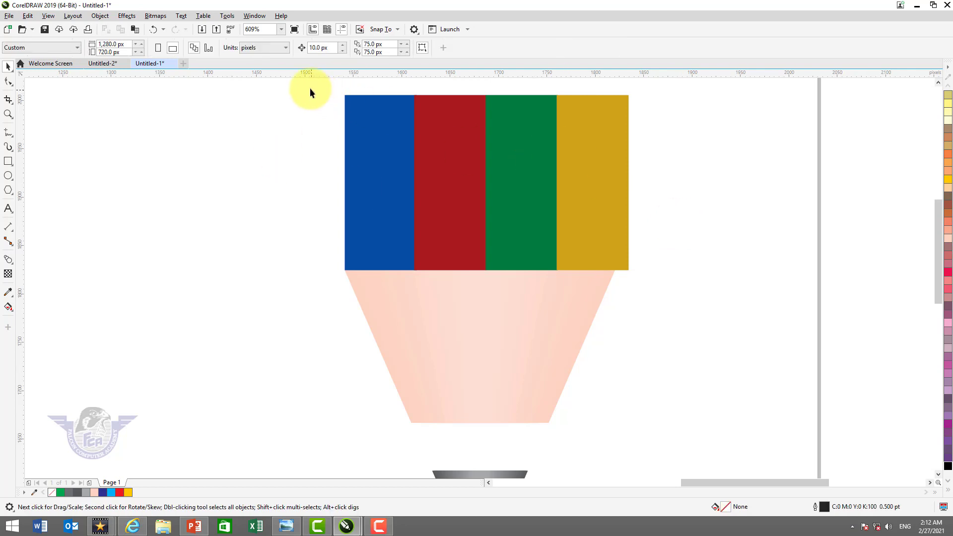
Scale the four coloured bars together to about 279 px wide so their lower corner meets the peach trapezoid's upper corner
drag(640, 278, 654, 283)
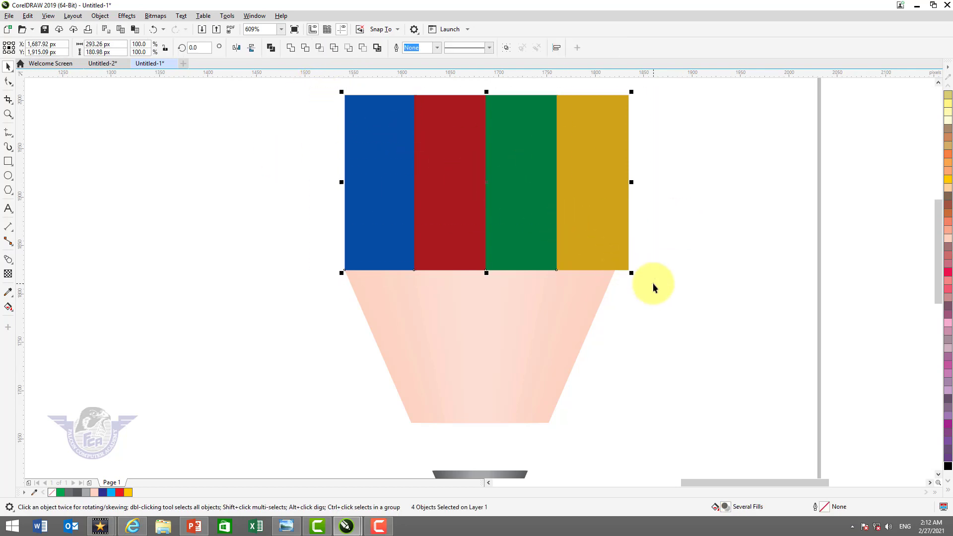
key(z)
drag(558, 156, 670, 314)
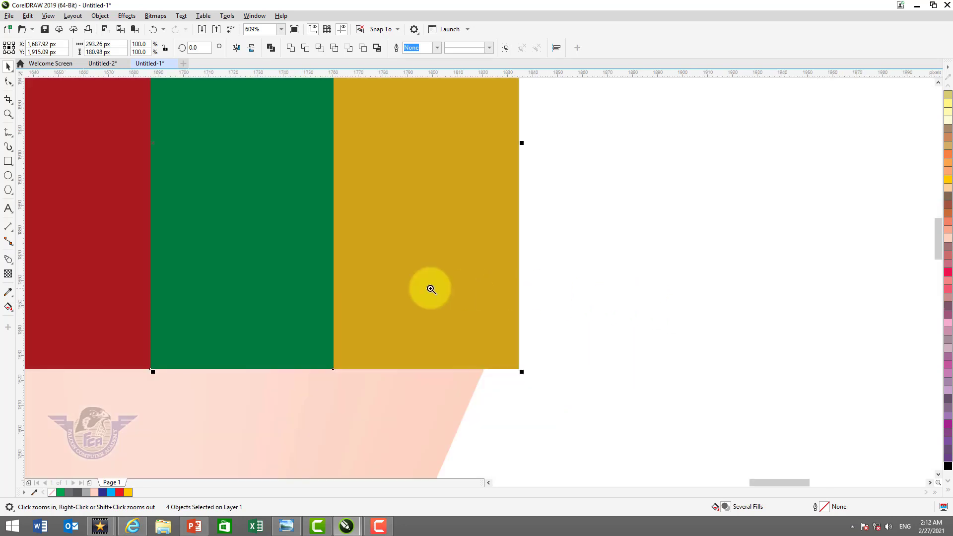
drag(385, 281, 612, 405)
drag(557, 365, 489, 323)
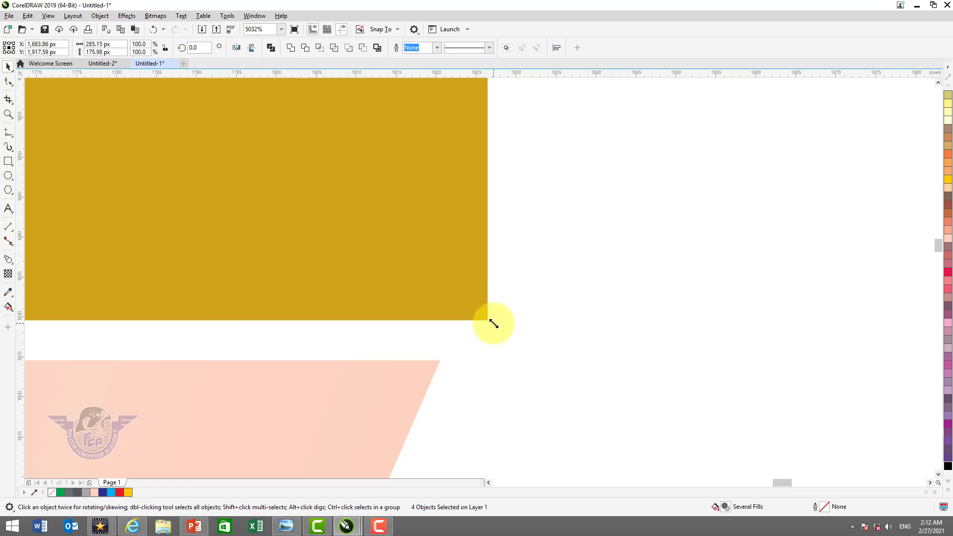
drag(492, 322, 441, 358)
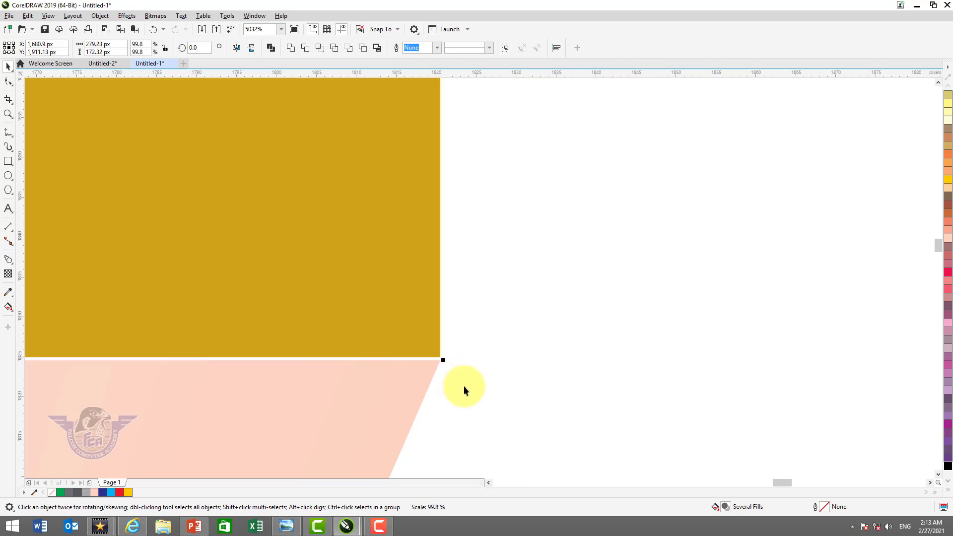
click(586, 367)
scroll(586, 367, down, 2)
scroll(588, 367, down, 4)
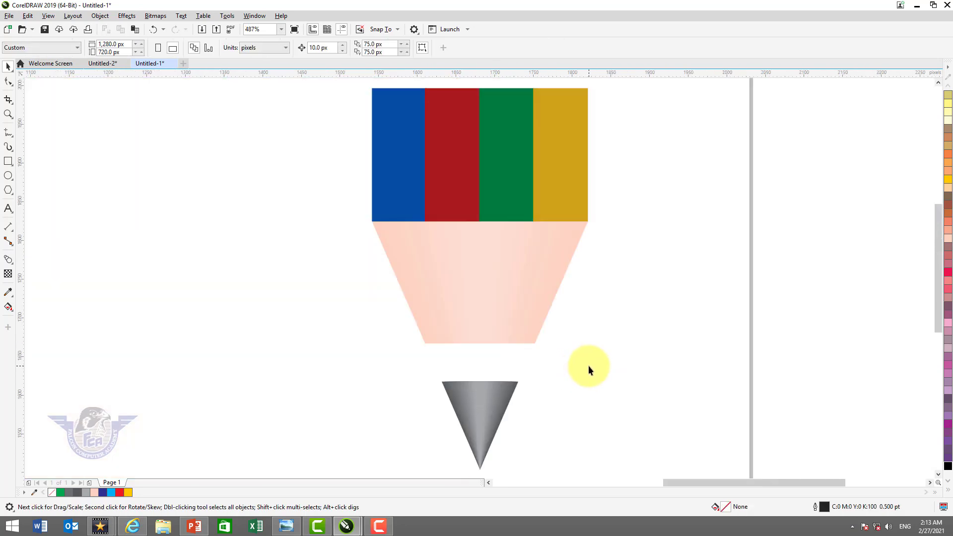
Duplicate the blue bar as a narrow strip centred on the bar and fill the strip with cyan
scroll(589, 366, down, 2)
key(F2)
drag(413, 192, 737, 376)
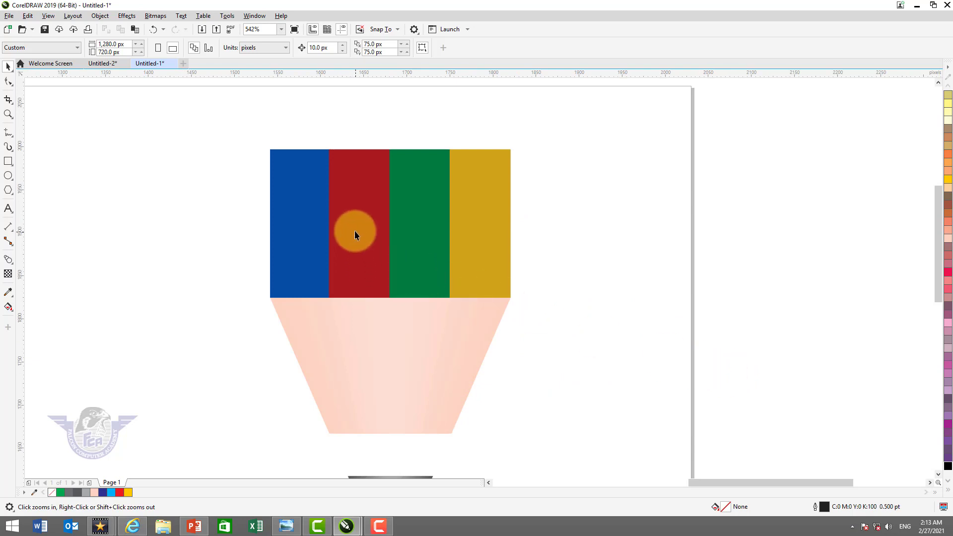
shift+click(309, 241)
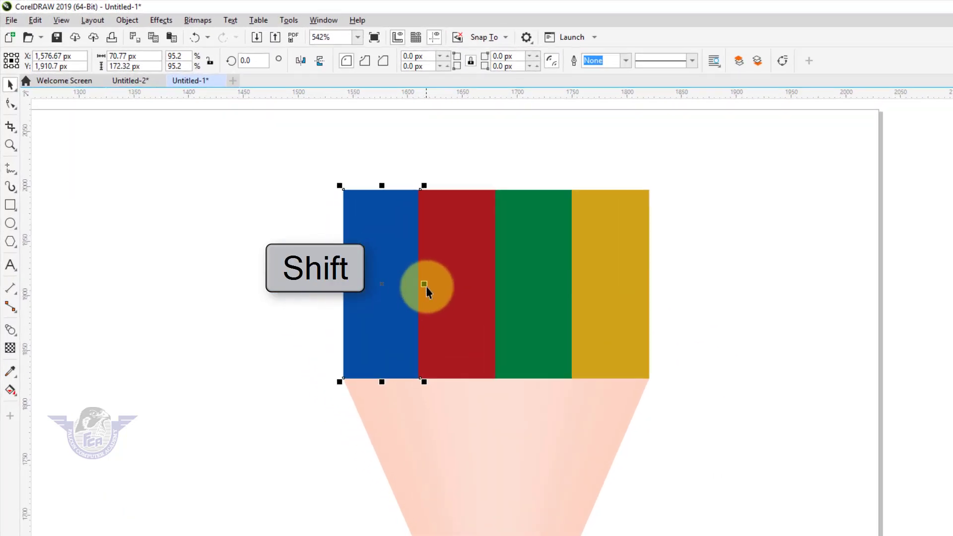
drag(426, 287, 398, 308)
drag(449, 347, 445, 365)
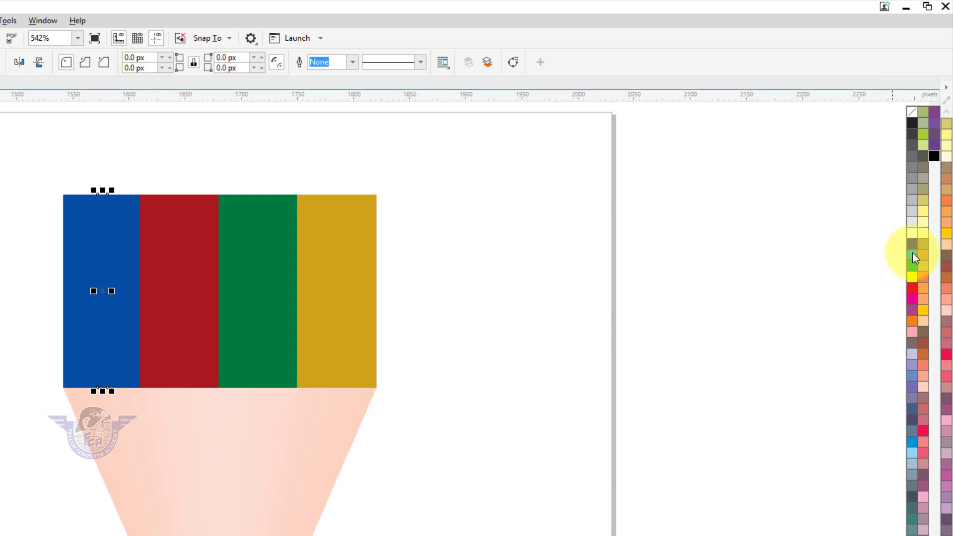
click(913, 252)
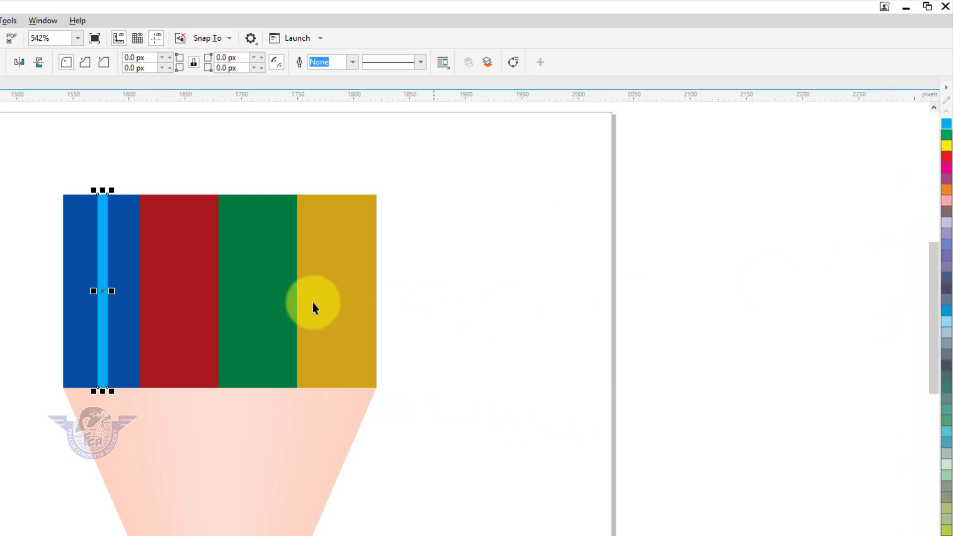
Blend the cyan strip with the blue bar in 20 steps
shift+click(78, 225)
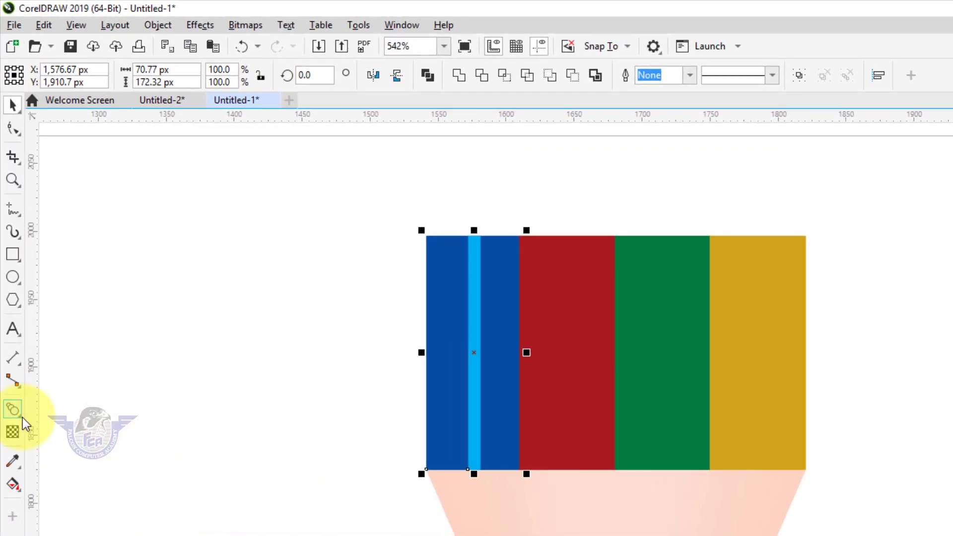
click(20, 416)
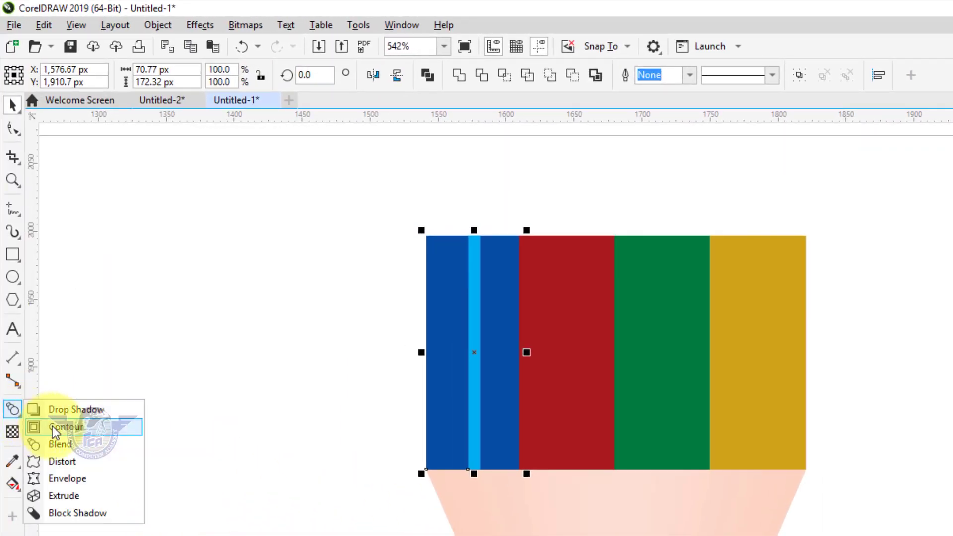
click(59, 444)
mouse_move(519, 358)
mouse_down()
mouse_move(481, 343)
mouse_move(521, 356)
mouse_up()
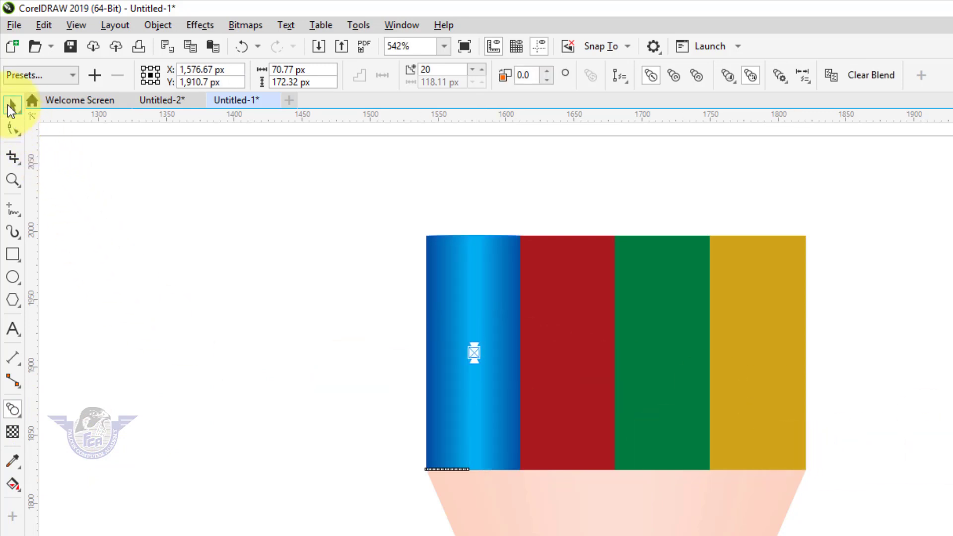
click(12, 105)
Duplicate the red bar as a centred strip about 6 px wide and fill it with bright red (C0 M100 Y100 K0)
click(556, 353)
drag(619, 351, 577, 381)
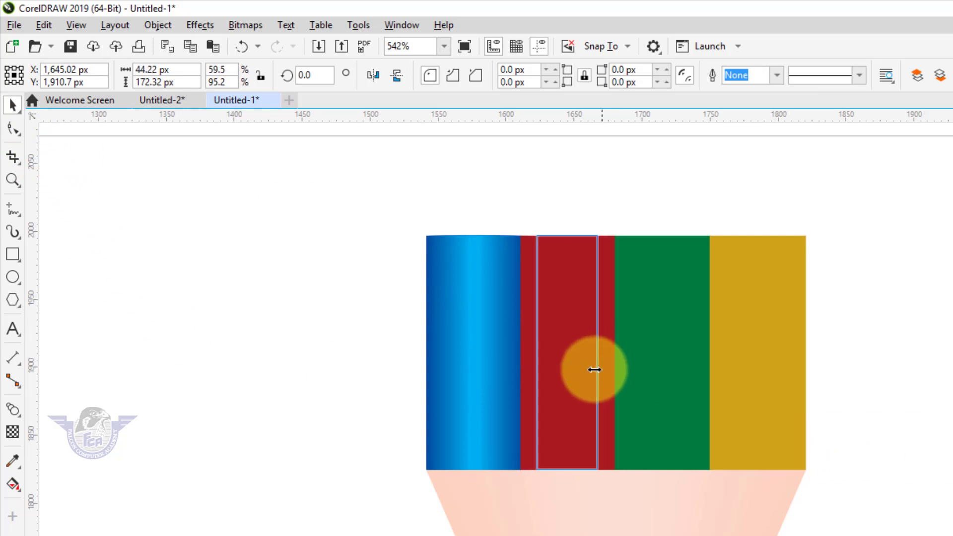
drag(484, 321, 484, 320)
right_click(485, 321)
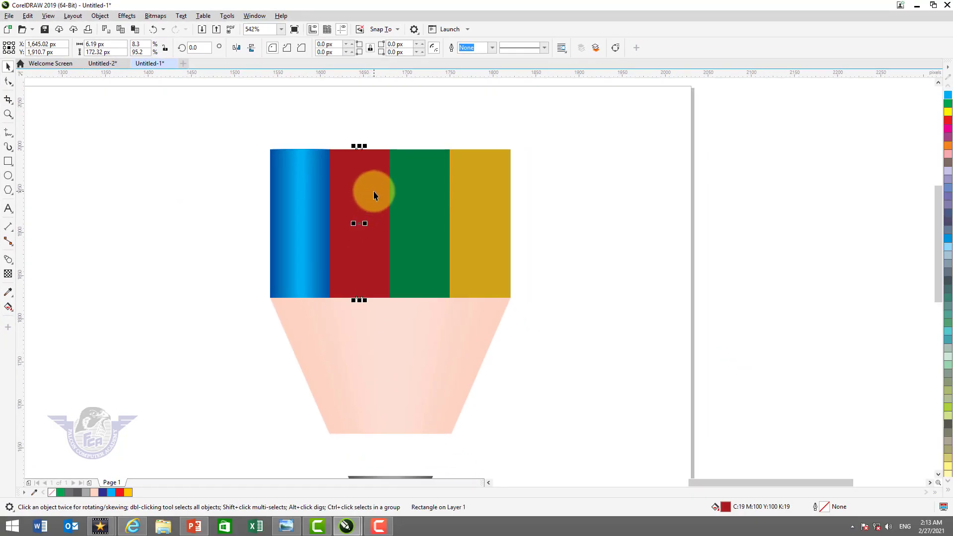
click(948, 125)
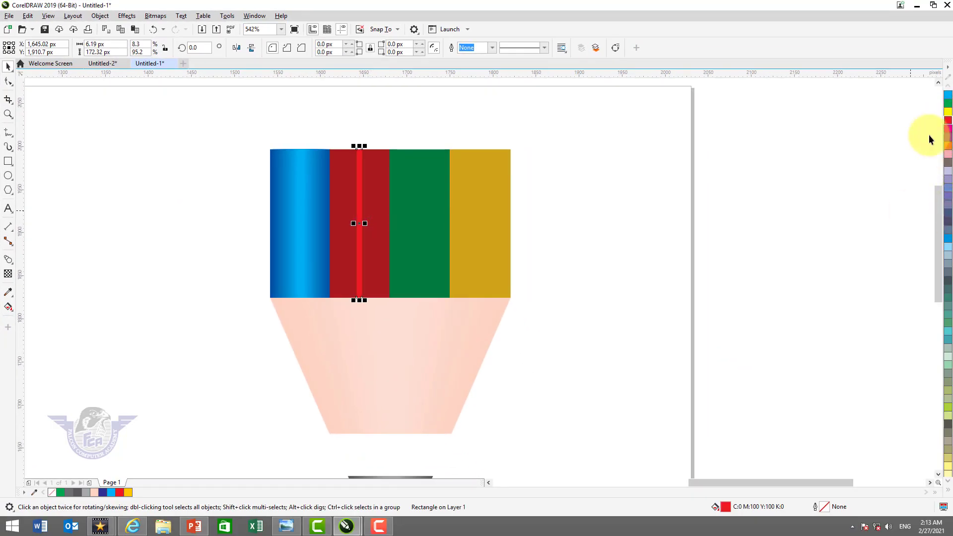
Blend the bright red strip with the dark red bar in 20 steps
shift+click(378, 168)
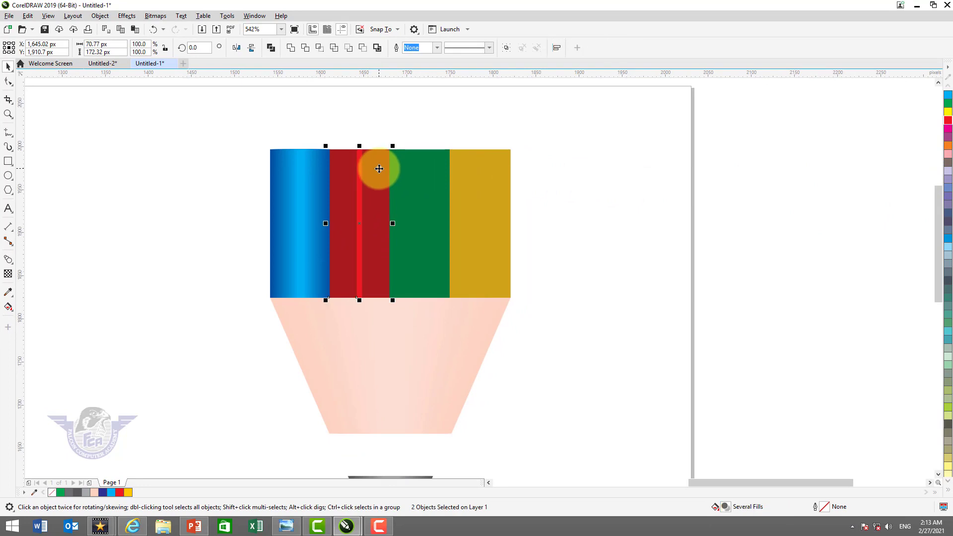
click(7, 260)
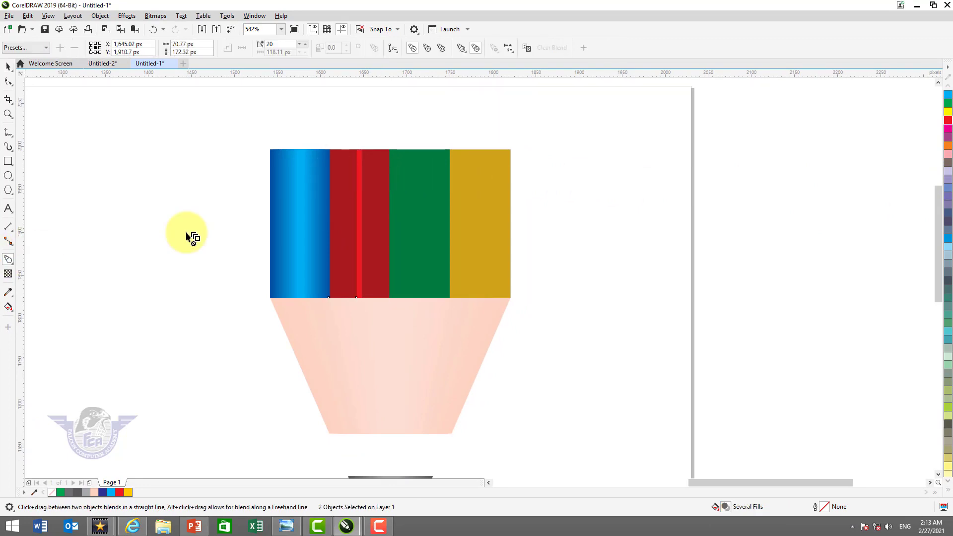
drag(360, 208, 374, 207)
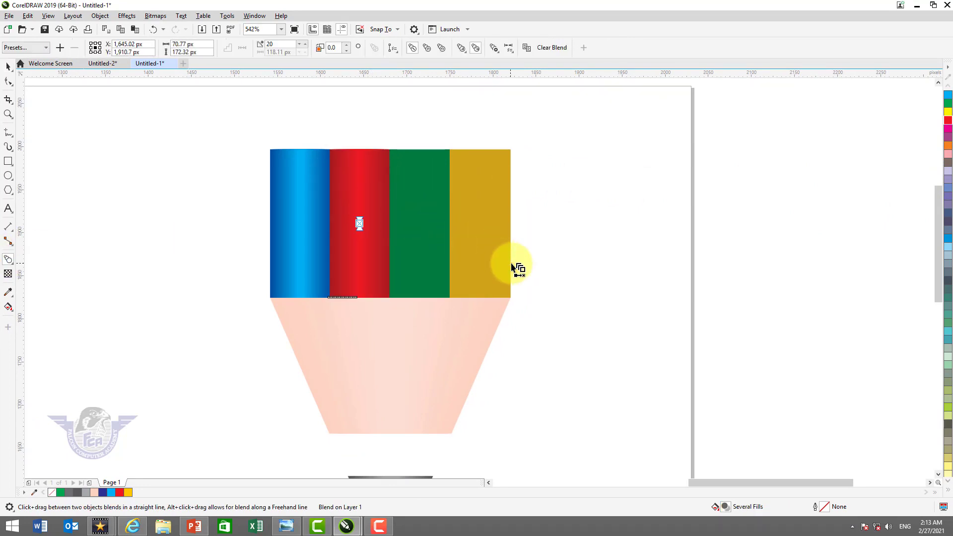
click(7, 70)
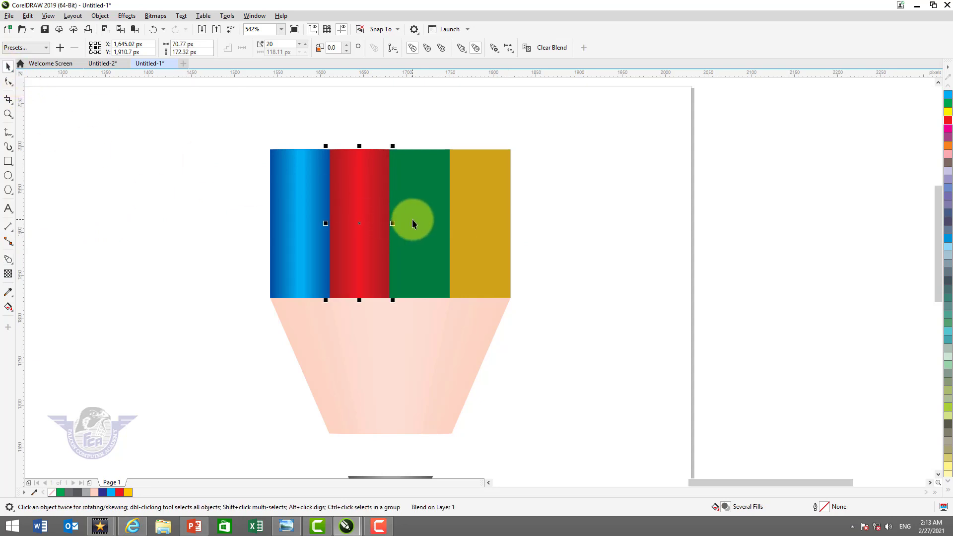
Add a centred bright green copy about 5 px wide to the green bar and blend it with the bar in 20 steps
click(413, 219)
drag(456, 224, 429, 240)
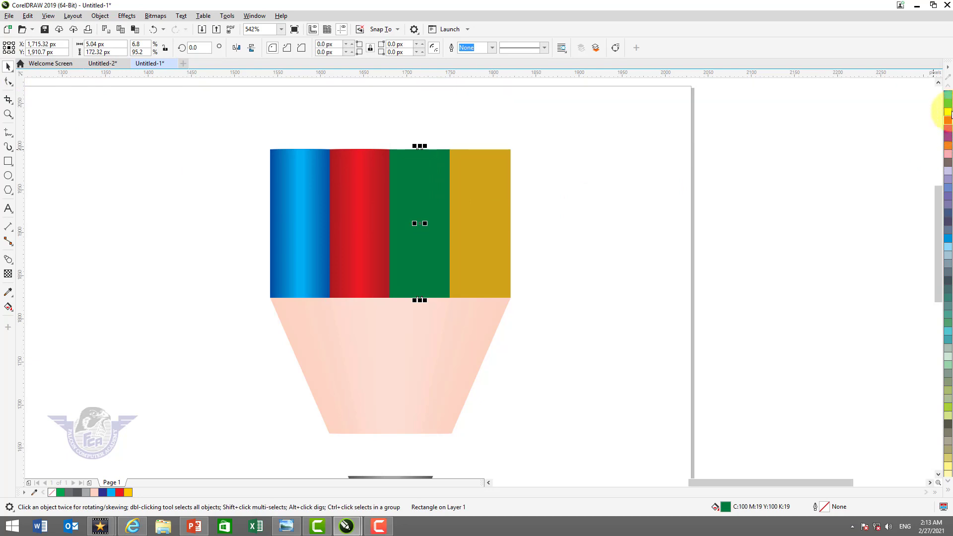
click(949, 107)
shift+click(441, 168)
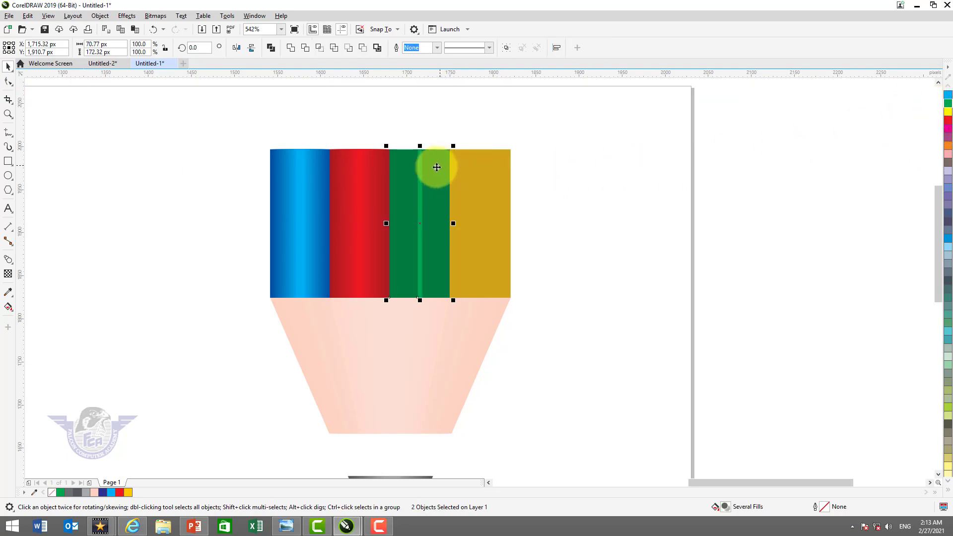
click(8, 259)
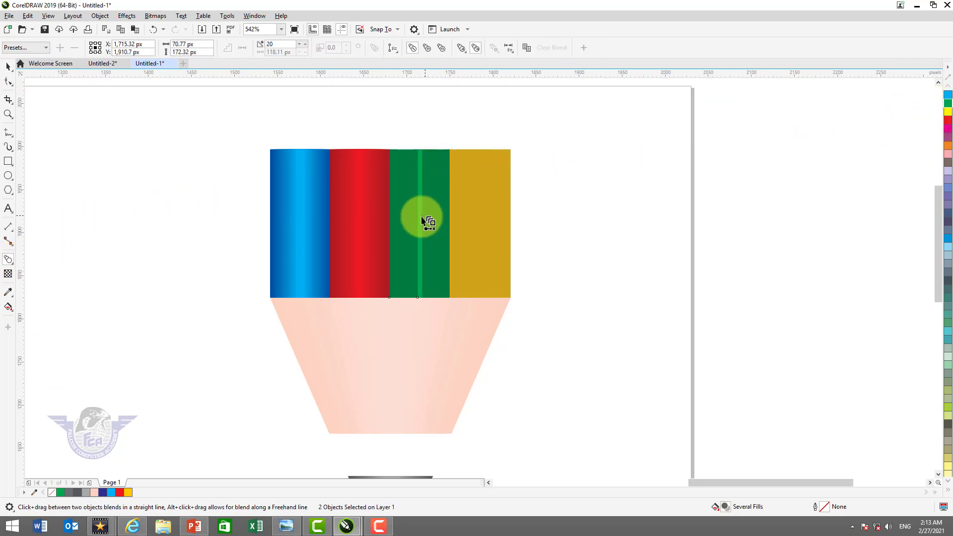
drag(423, 219, 437, 220)
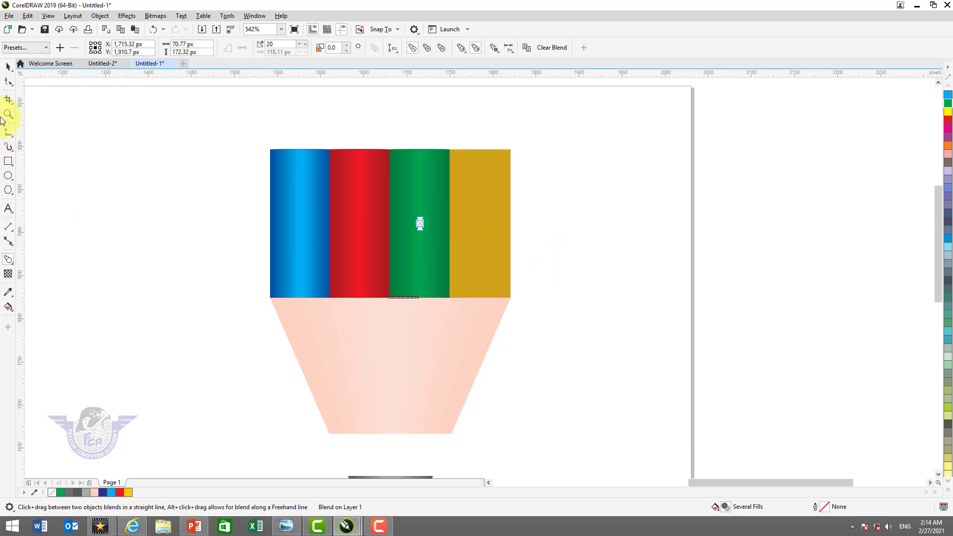
click(8, 67)
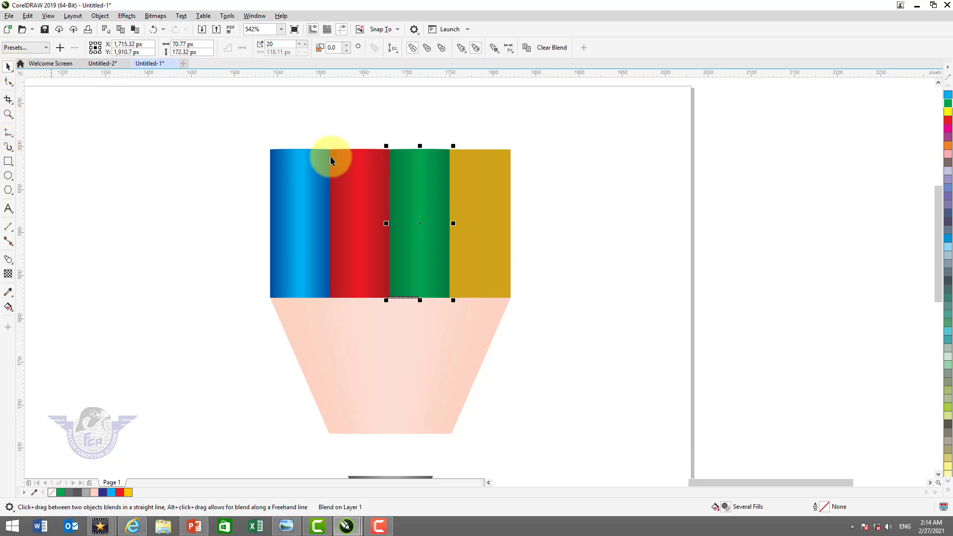
Add a centred bright yellow copy about 5 px wide to the yellow bar and blend it with the bar in 20 steps
click(488, 205)
drag(512, 225, 487, 238)
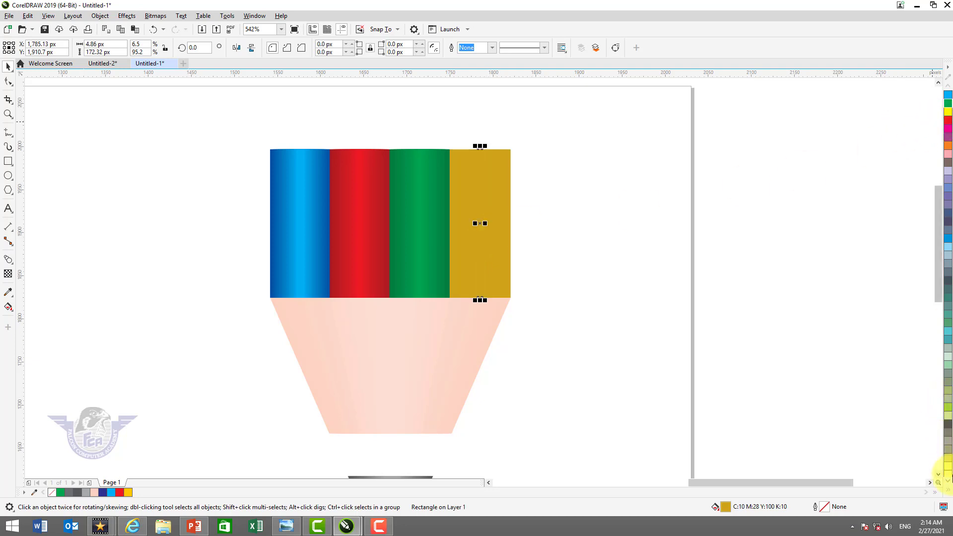
click(948, 494)
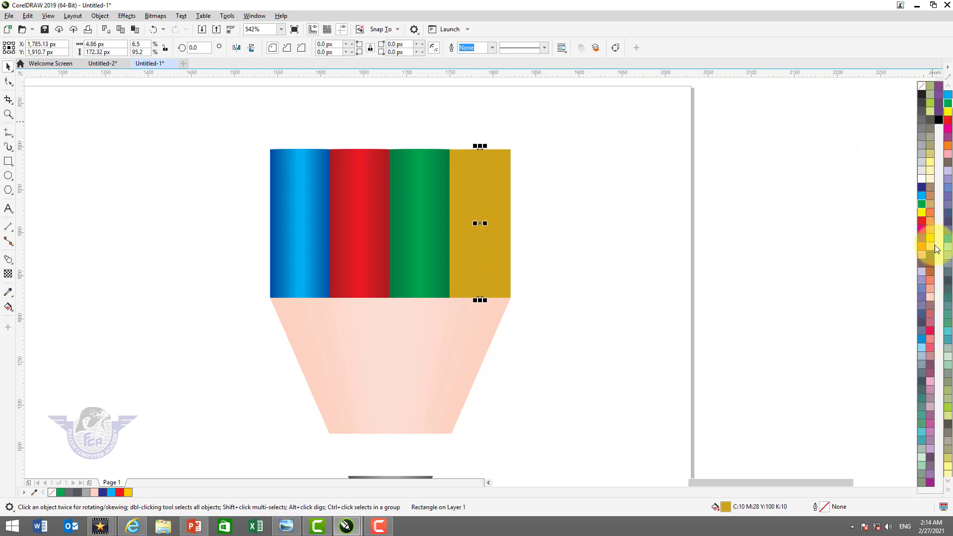
click(930, 239)
shift+click(505, 182)
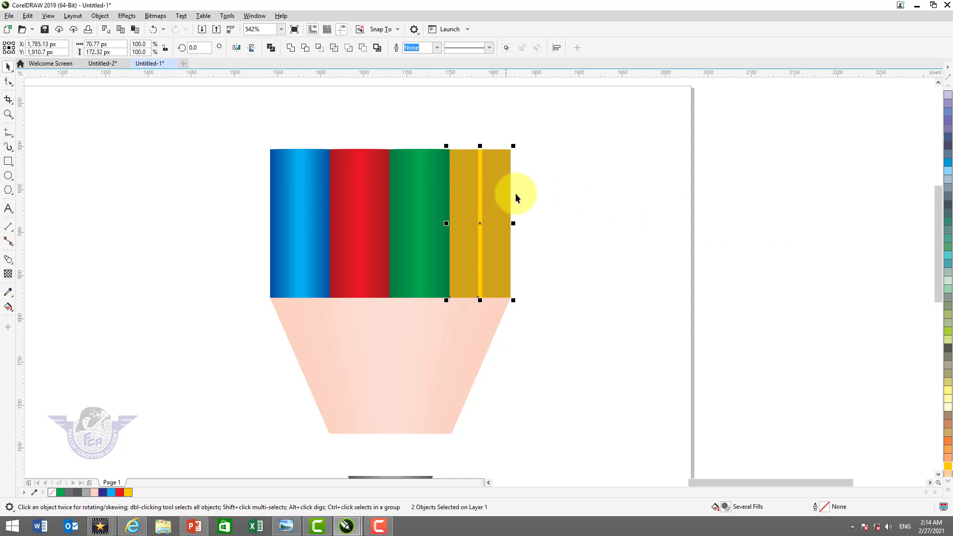
click(8, 259)
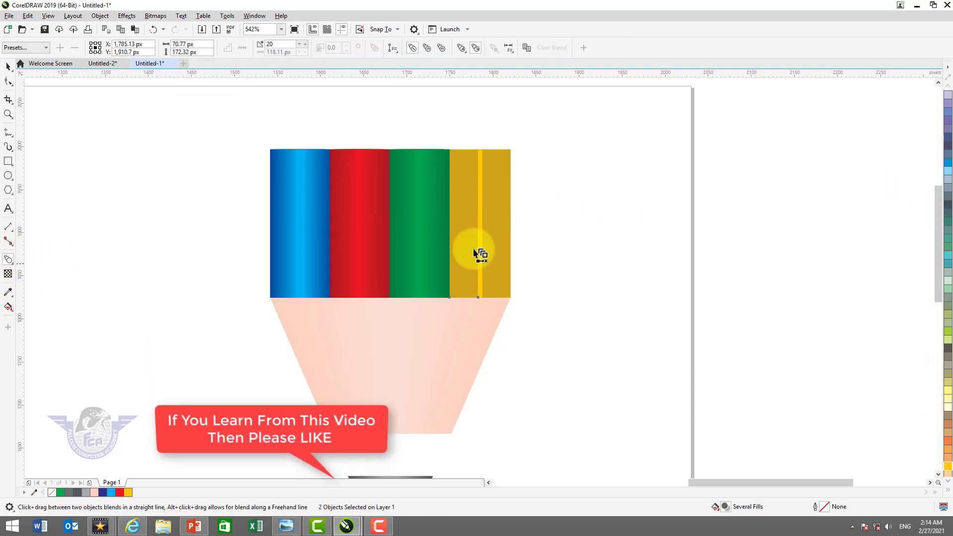
drag(482, 242, 506, 245)
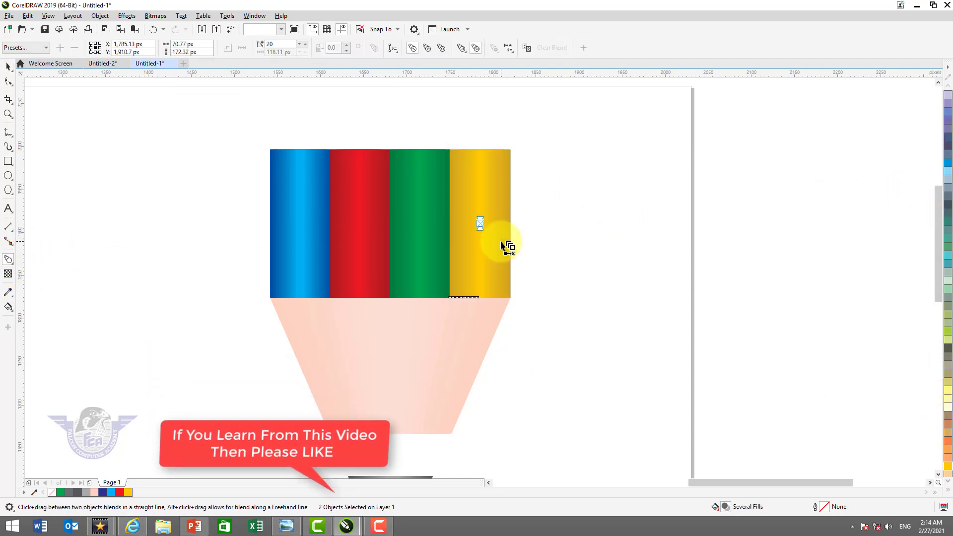
double_click(8, 66)
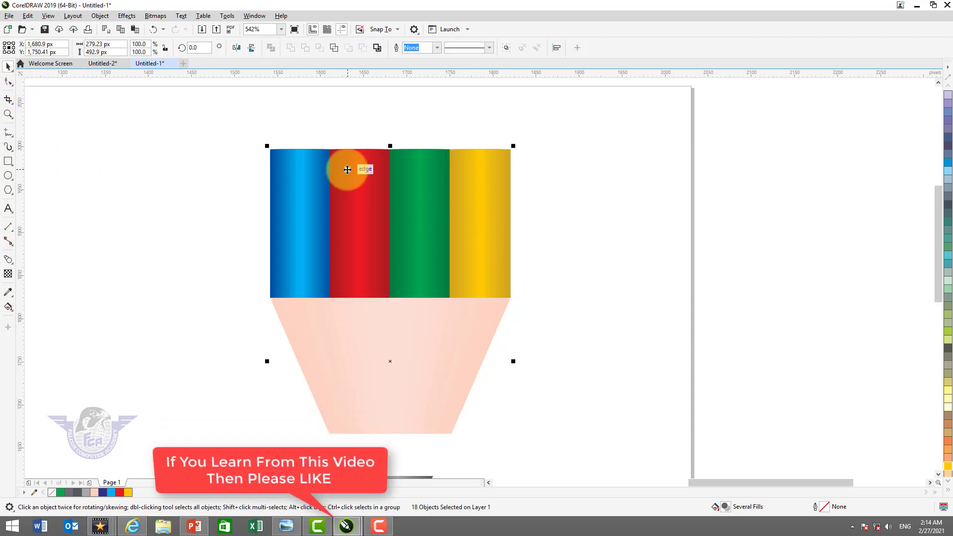
Group each of the four blended bars, blue, red, green and yellow, as a separate group
scroll(351, 166, down, 2)
drag(270, 142, 341, 209)
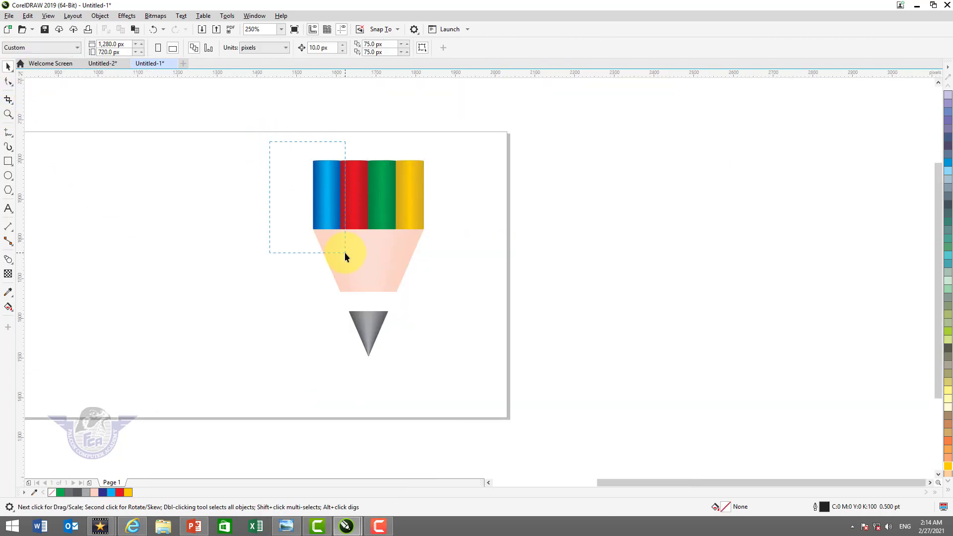
drag(345, 253, 344, 253)
key(ctrl+g)
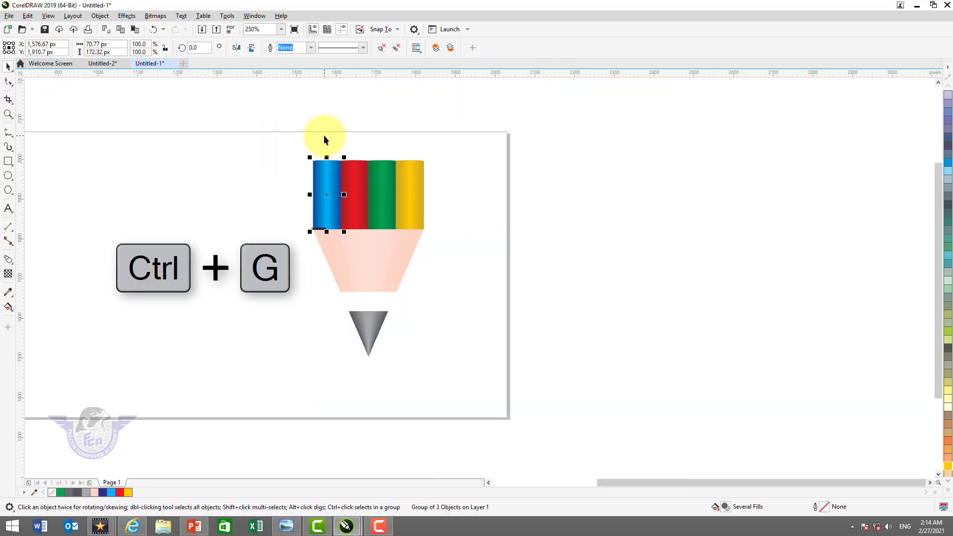
drag(331, 144, 353, 183)
drag(373, 242, 374, 242)
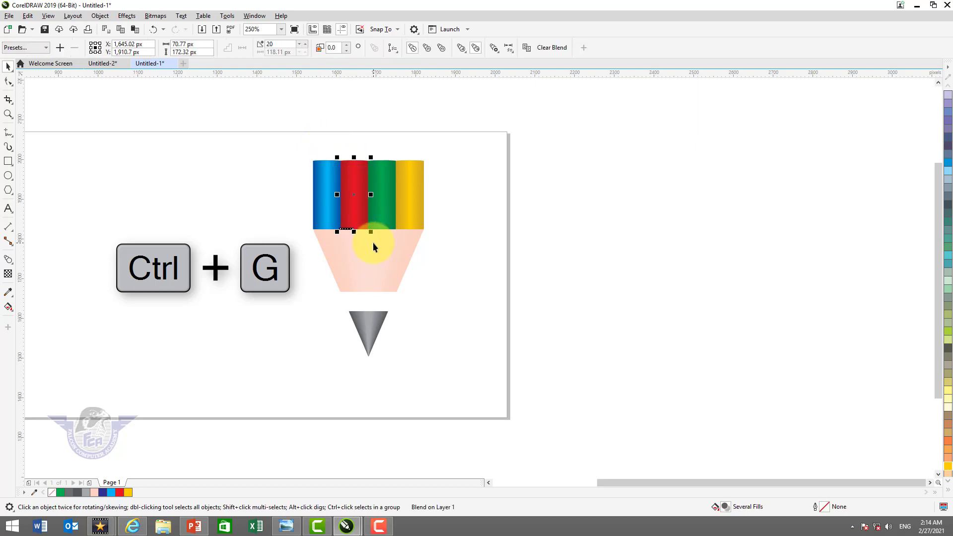
key(ctrl+g)
drag(360, 144, 401, 243)
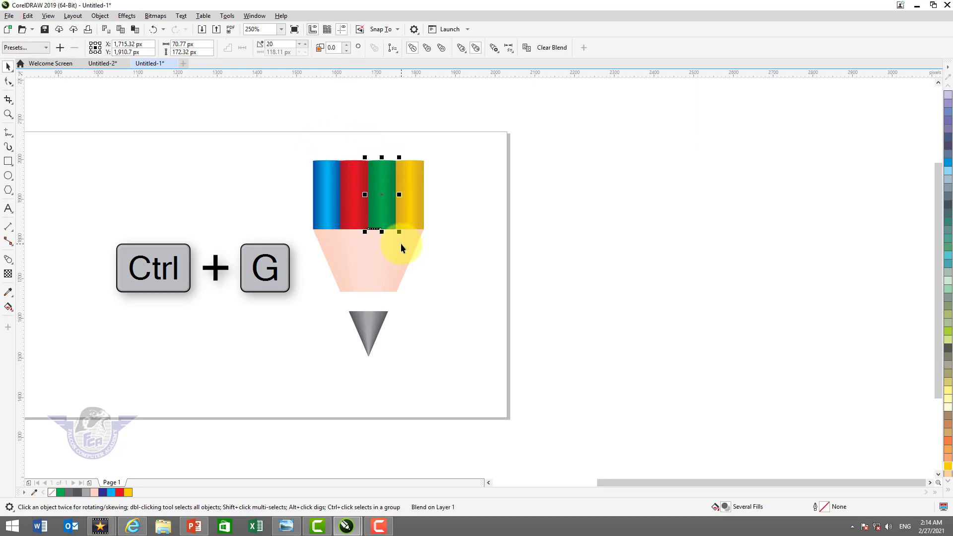
drag(443, 141, 391, 241)
key(ctrl+g)
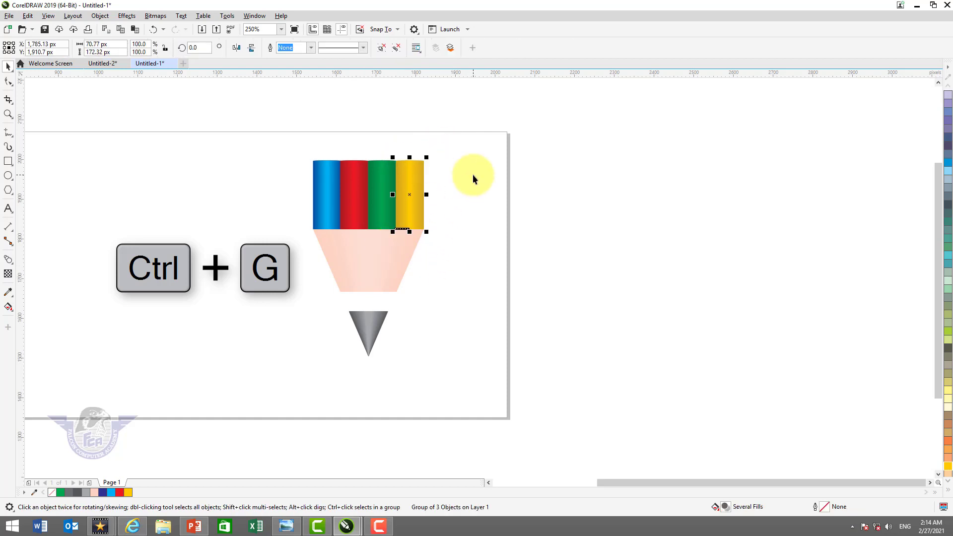
Stretch the yellow bar group upward to a height of about 427 px, keeping its base on the trapezoid
drag(411, 158, 417, 115)
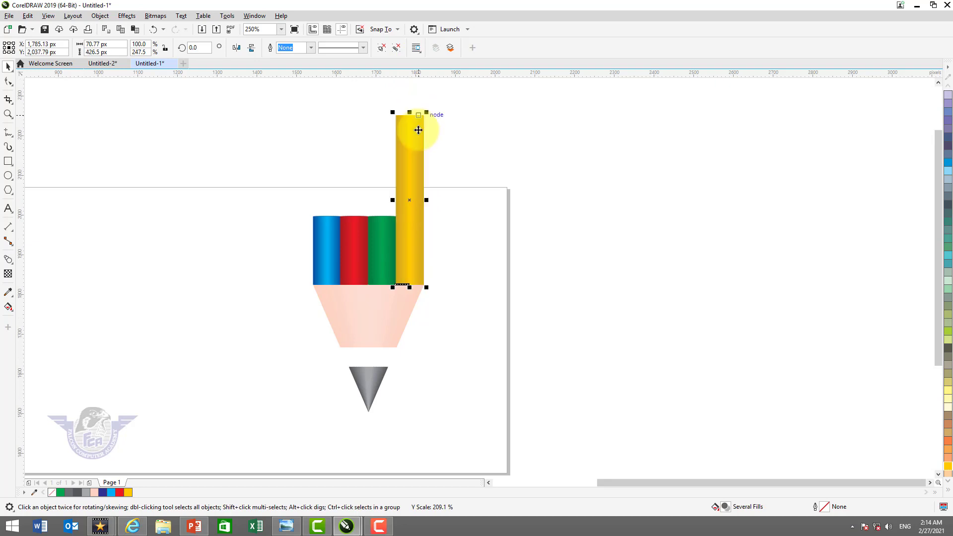
Stretch the green bar group upward to just below the yellow bar's height, and the red bar group to about 263 px high
click(386, 244)
drag(382, 211, 383, 153)
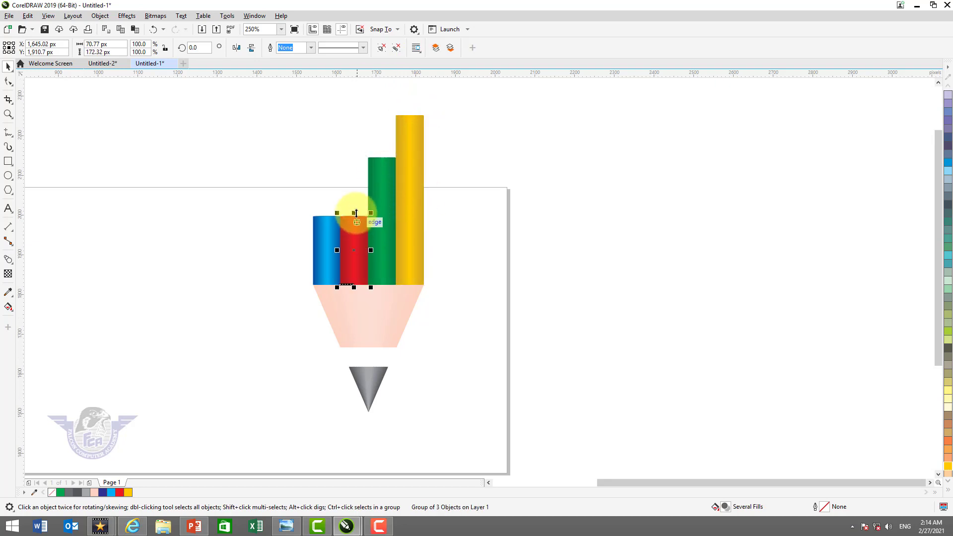
drag(356, 207, 354, 177)
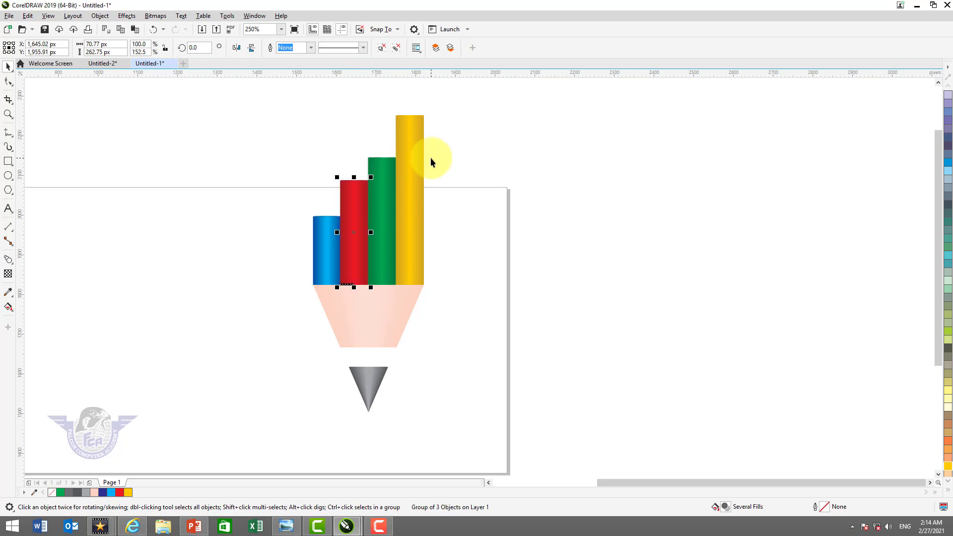
click(295, 127)
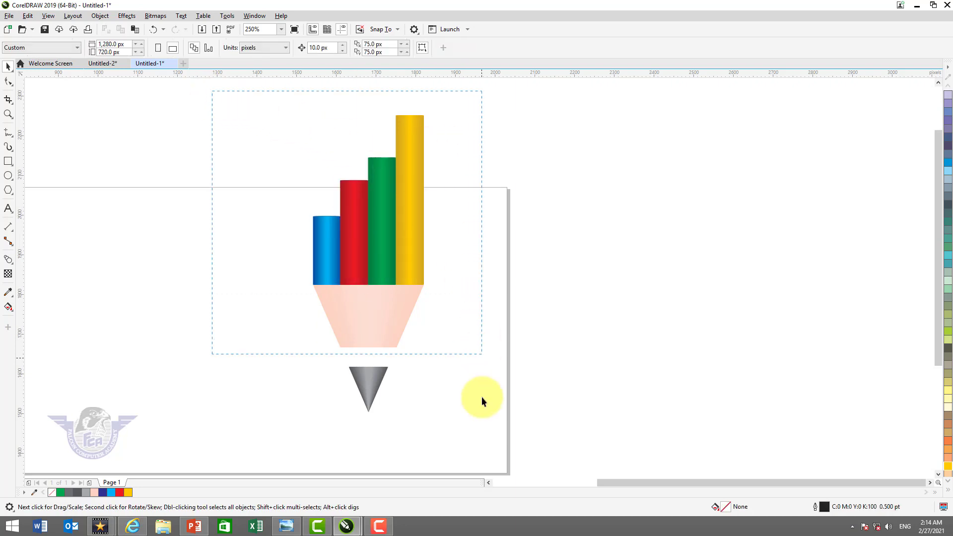
Scale the whole pencil down to about 168 by 450 px and place it in the right part of the page
drag(481, 402, 481, 417)
drag(428, 113, 387, 271)
drag(368, 309, 440, 298)
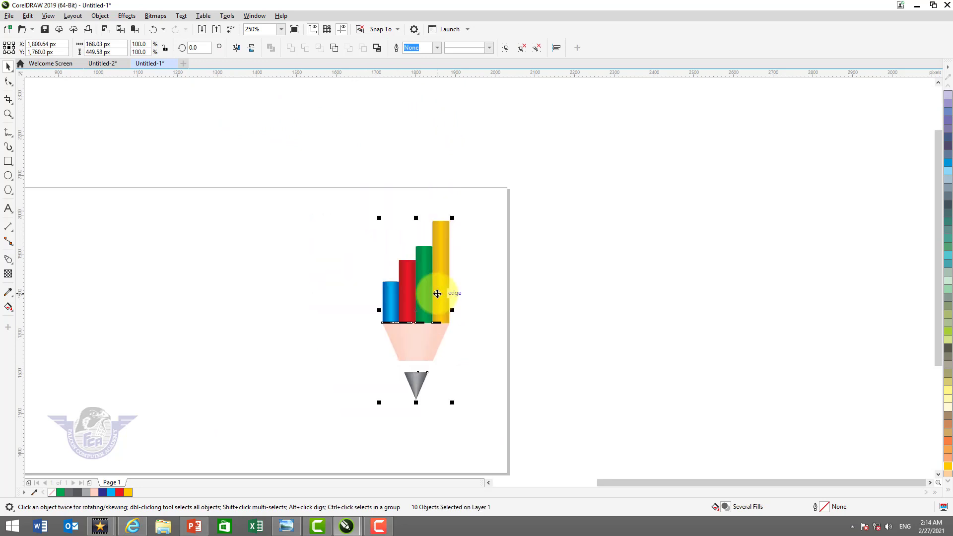
Draw a flat ellipse about 50 px wide and 5 px high just below the grey point and centre it horizontally with the pencil
key(z)
drag(362, 374, 452, 414)
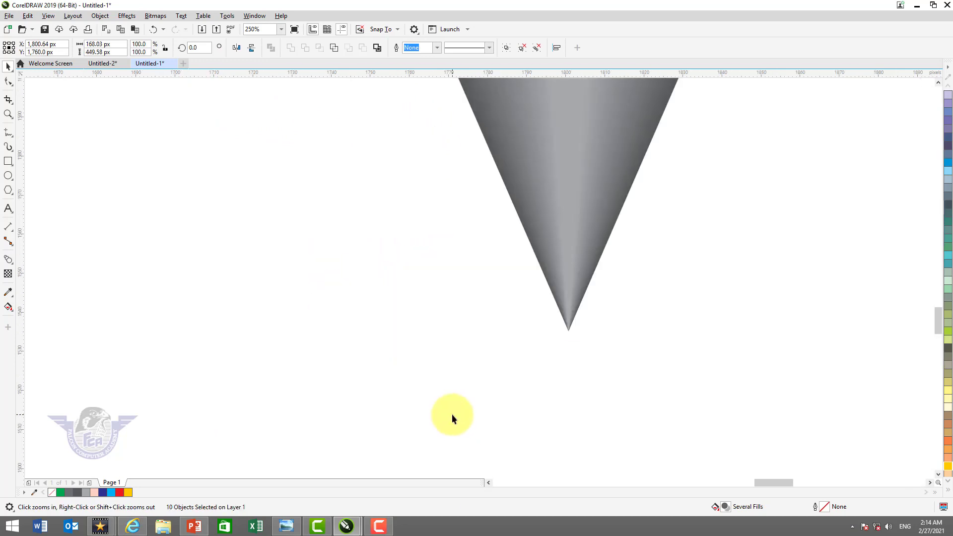
click(9, 180)
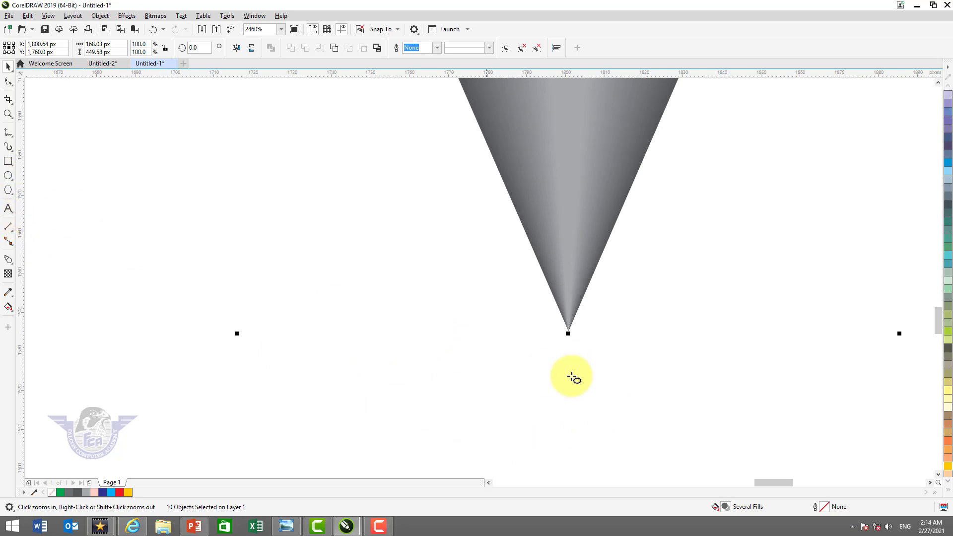
drag(488, 355, 682, 374)
click(9, 69)
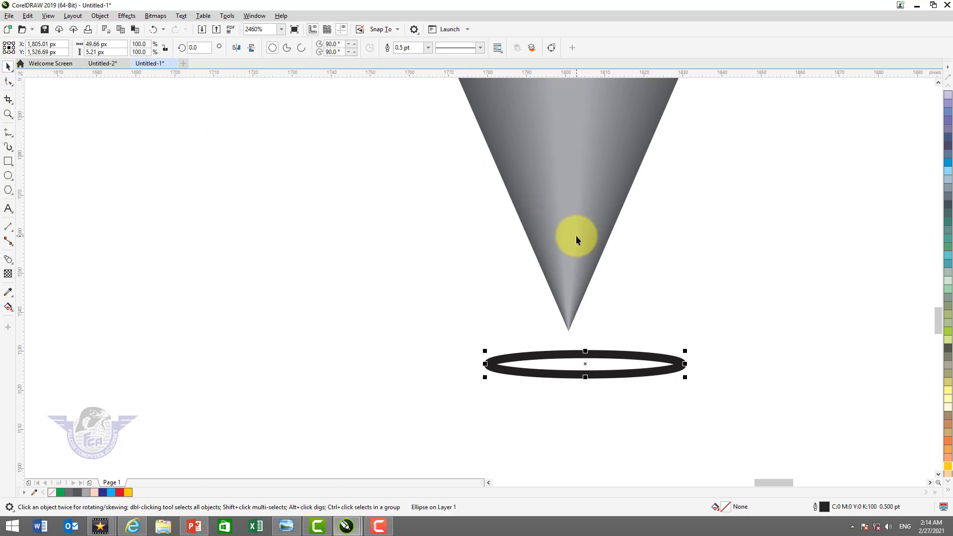
key(ctrl+a)
key(c)
click(701, 262)
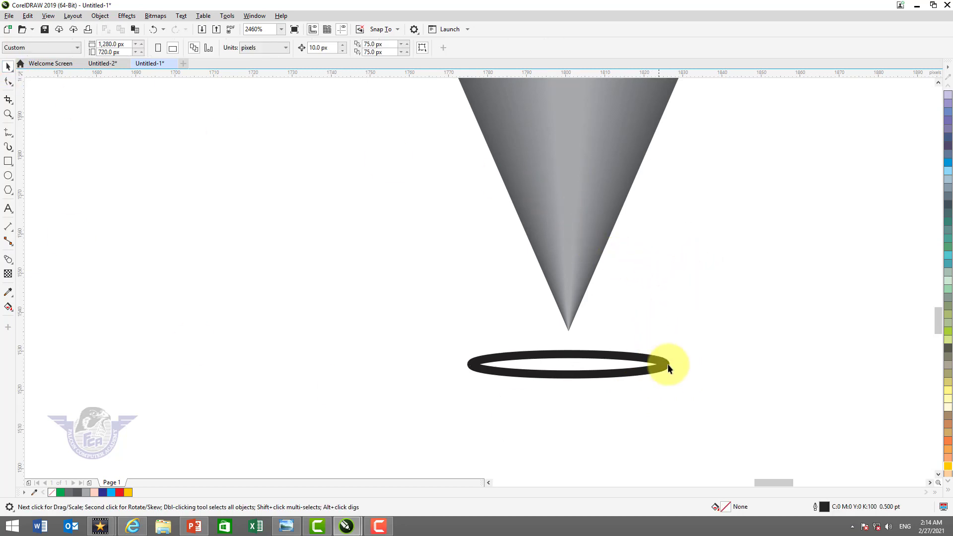
Fill the ellipse with 90% black and remove its outline
click(666, 366)
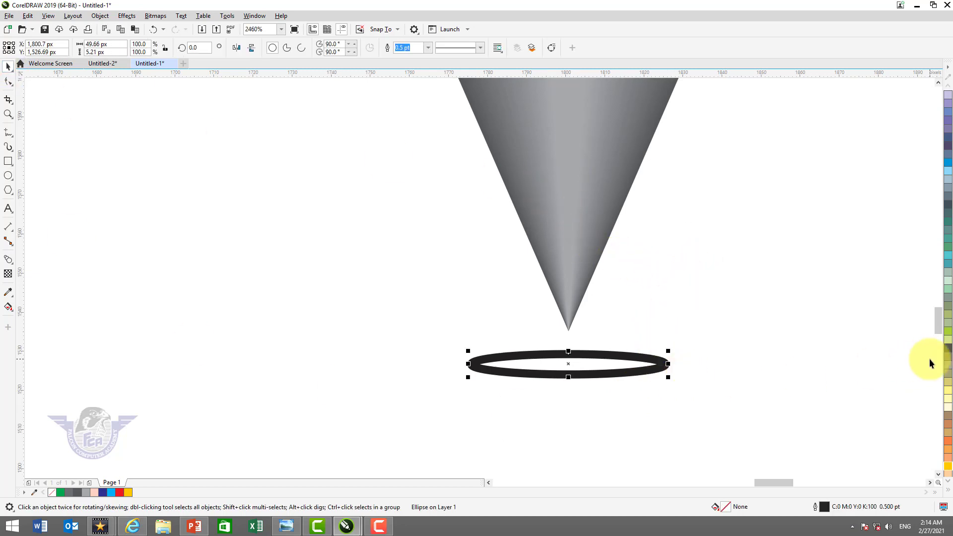
click(949, 491)
click(924, 106)
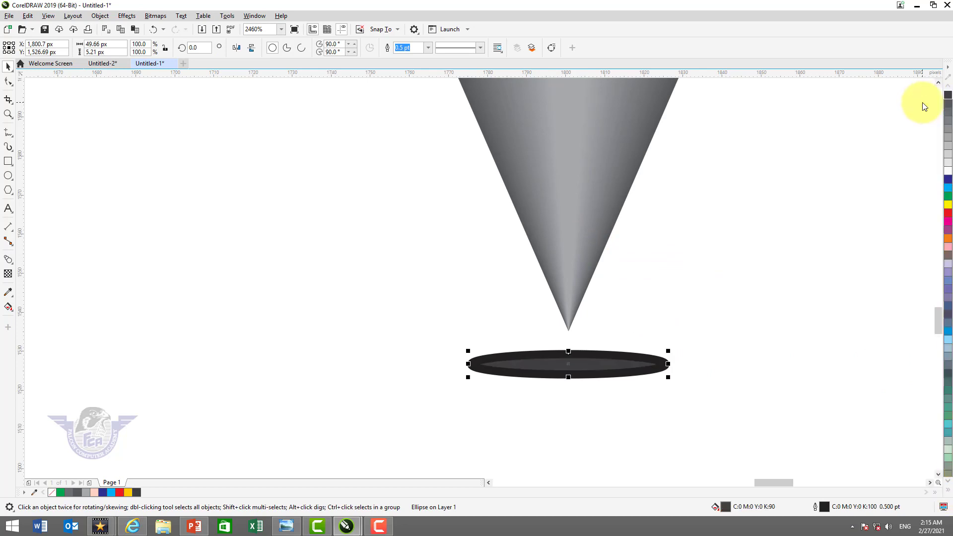
click(949, 492)
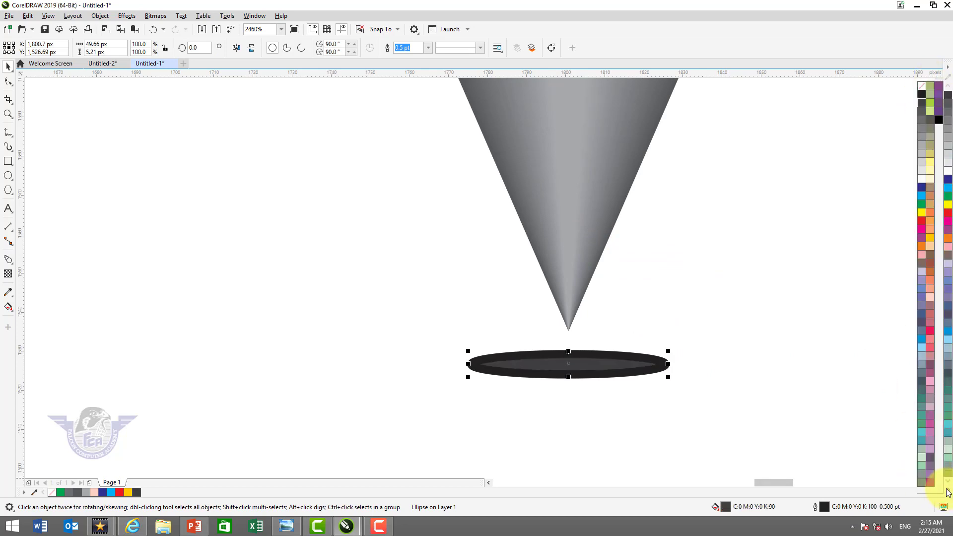
right_click(924, 86)
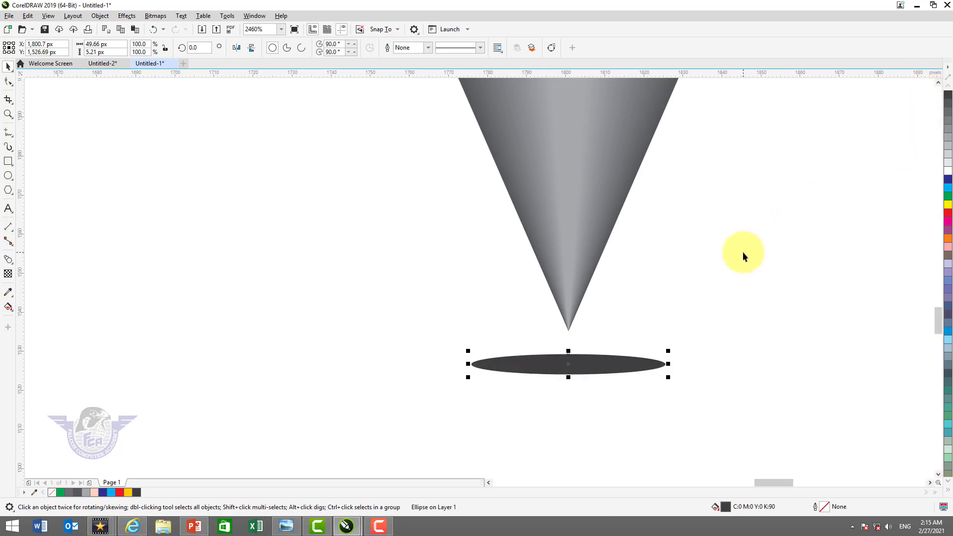
Convert the ellipse to a 300 dpi CMYK bitmap with anti-aliasing and a transparent background
click(157, 16)
click(166, 30)
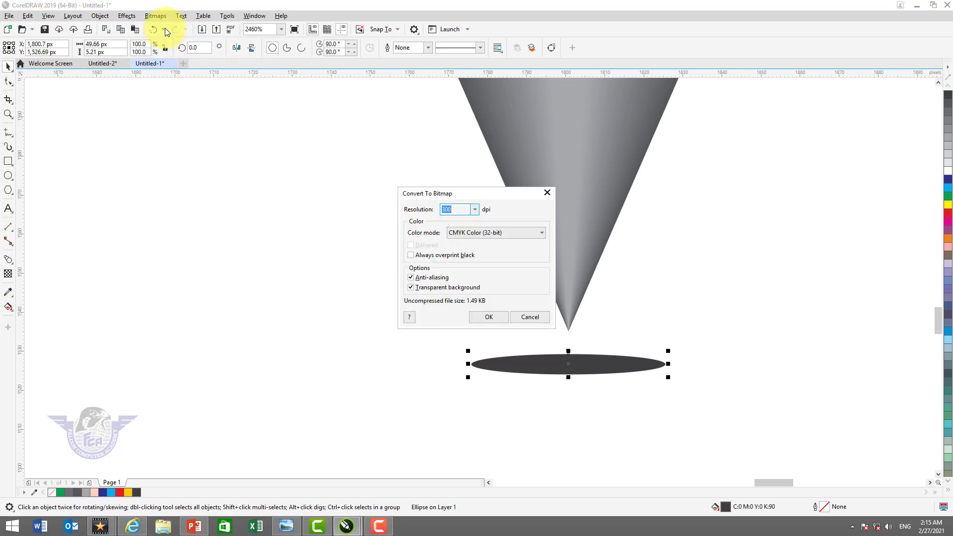
click(490, 316)
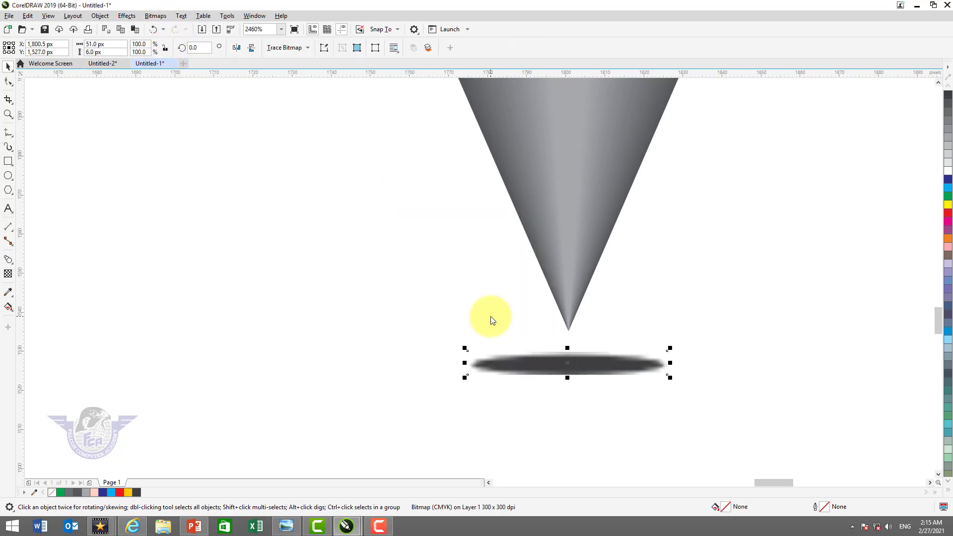
Apply a Gaussian Blur with a radius of 5.1 pixels to the ellipse bitmap to make a soft shadow
click(120, 16)
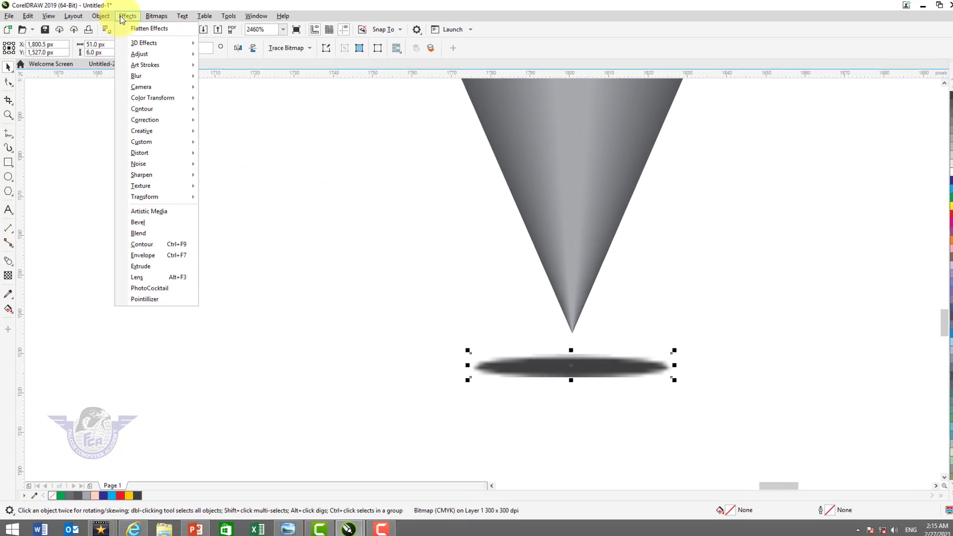
mouse_move(209, 109)
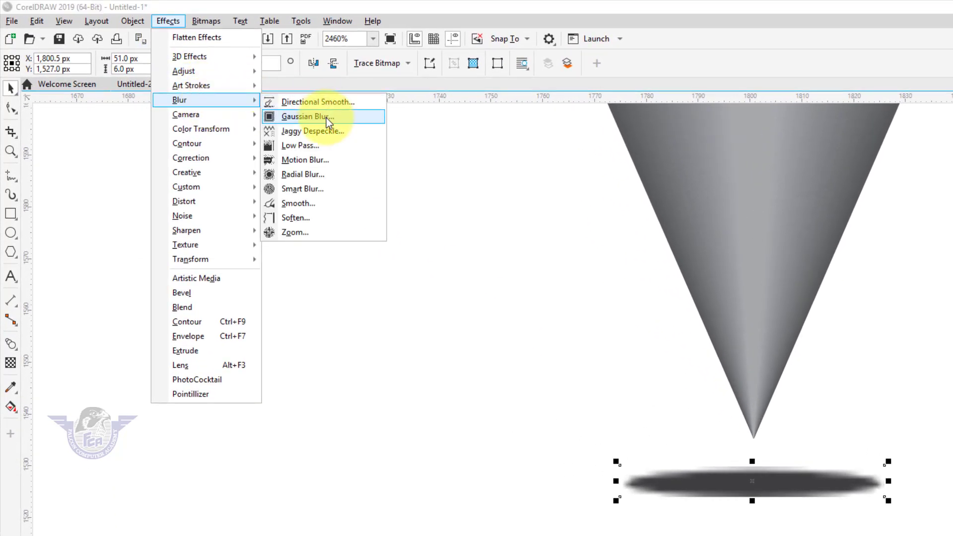
click(326, 118)
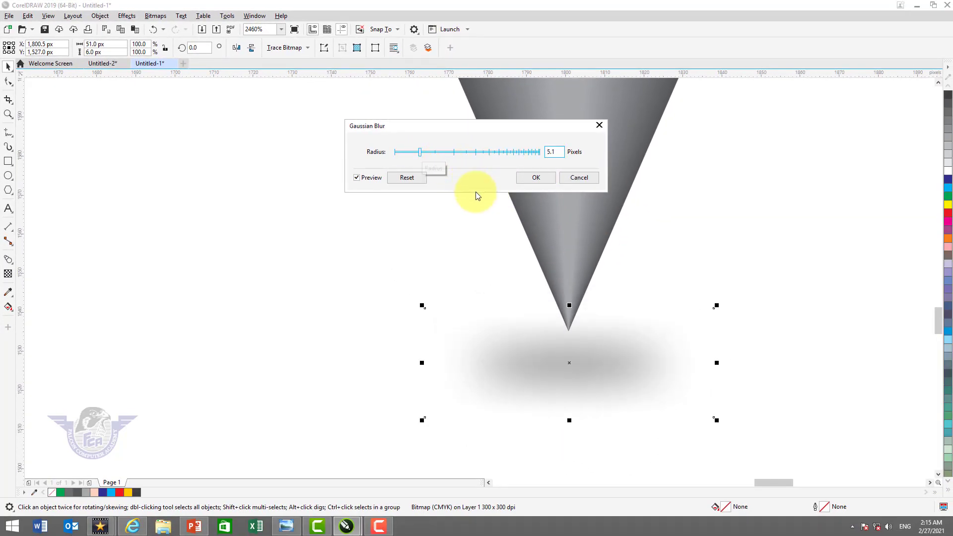
click(529, 178)
Group all the pencil parts together with the shadow
key(F4)
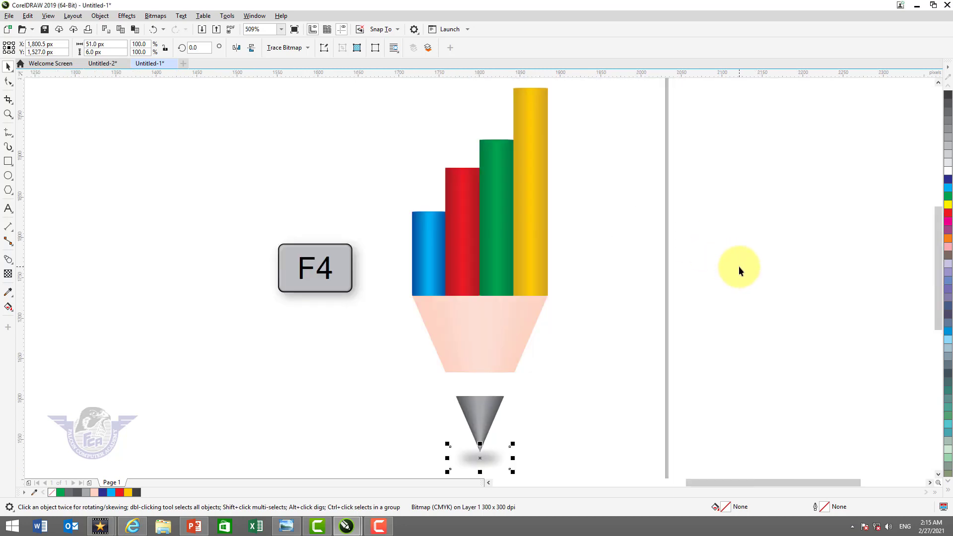
scroll(738, 269, down, 1)
click(619, 379)
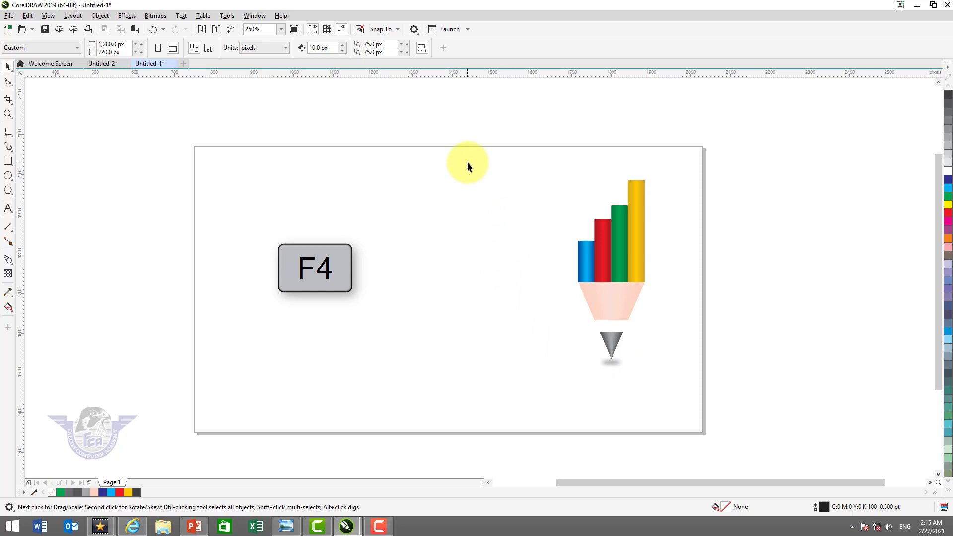
mouse_move(466, 162)
mouse_down()
mouse_move(672, 358)
mouse_move(696, 406)
mouse_up()
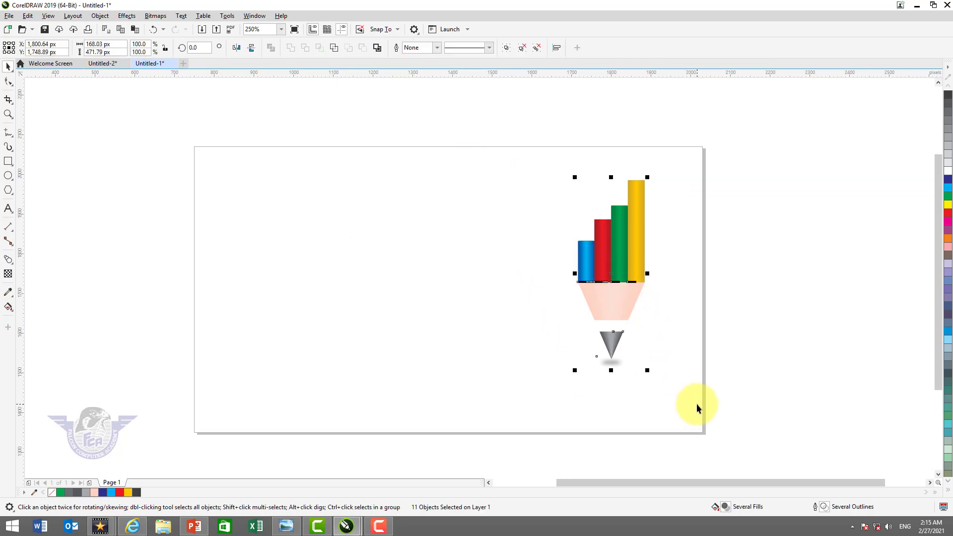
key(ctrl+g)
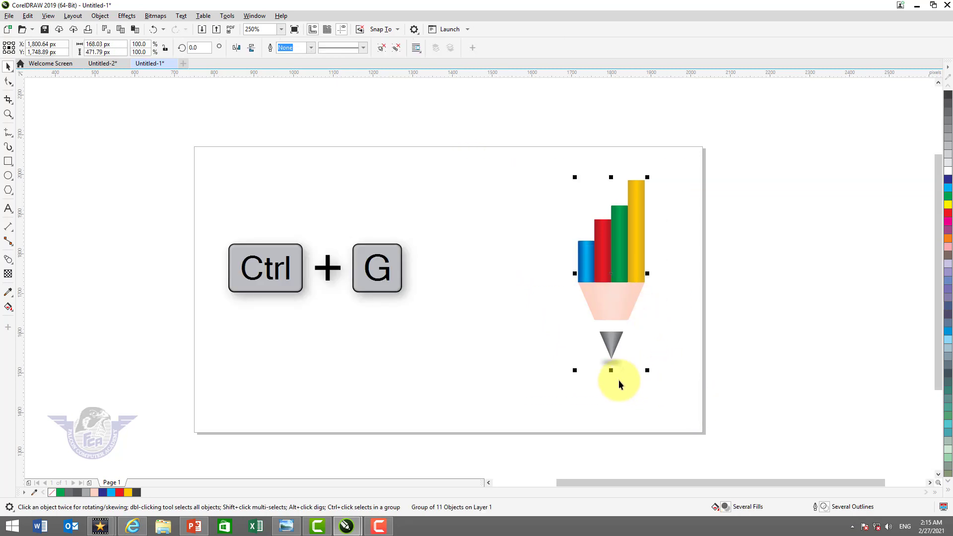
Enlarge the pencil group so it nearly fills the page height in the right part of the page
drag(575, 371, 546, 403)
drag(652, 176, 659, 159)
click(270, 219)
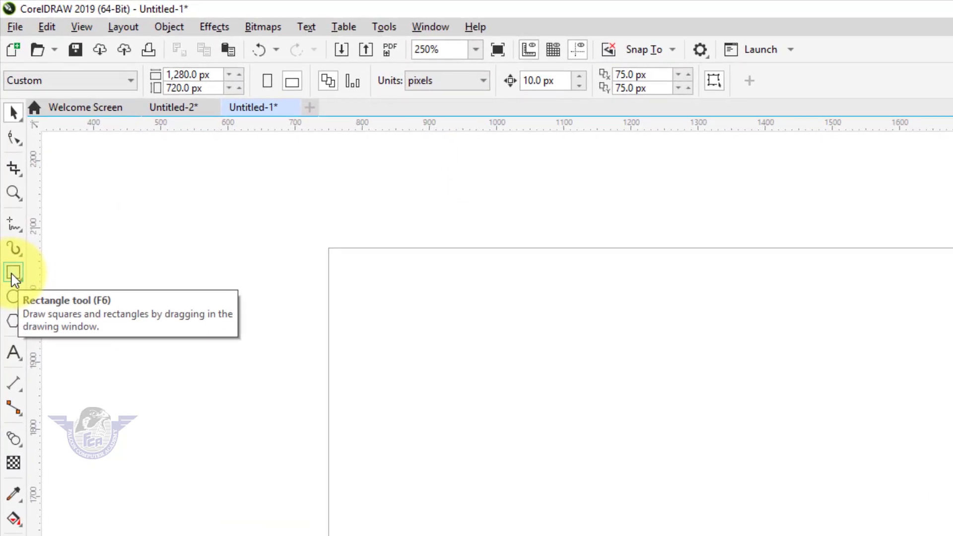
Add a page-sized 1,280 by 720 px rectangle behind the pencil and fill it with 60% black
double_click(14, 273)
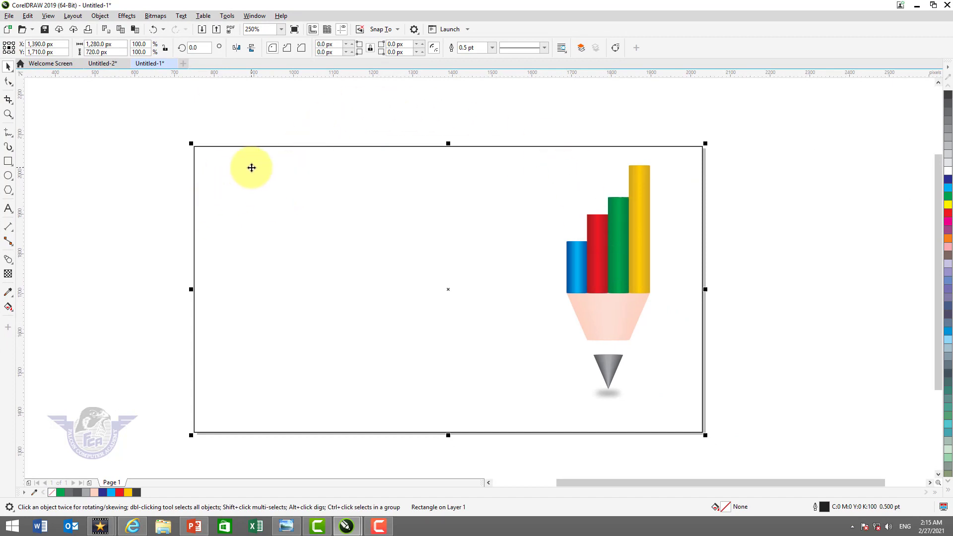
click(949, 112)
click(949, 117)
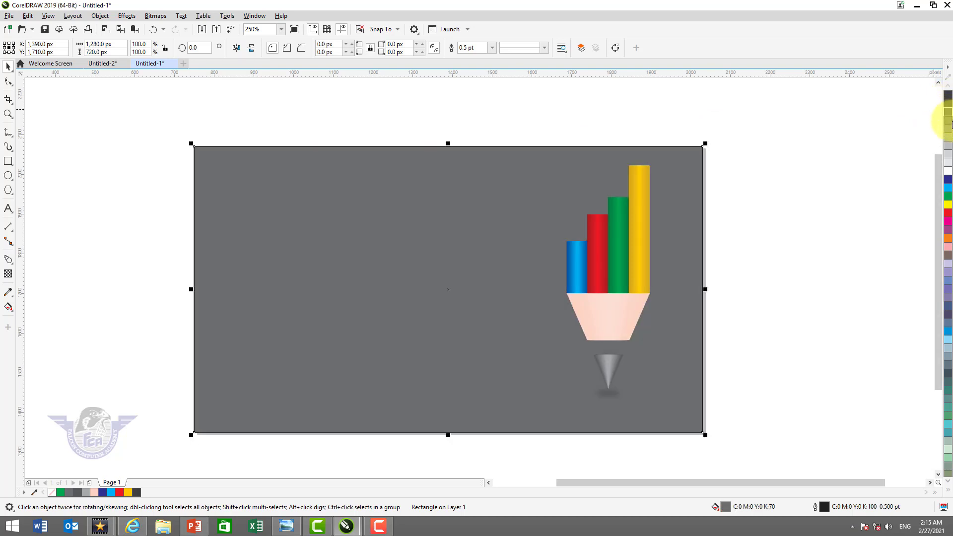
click(950, 123)
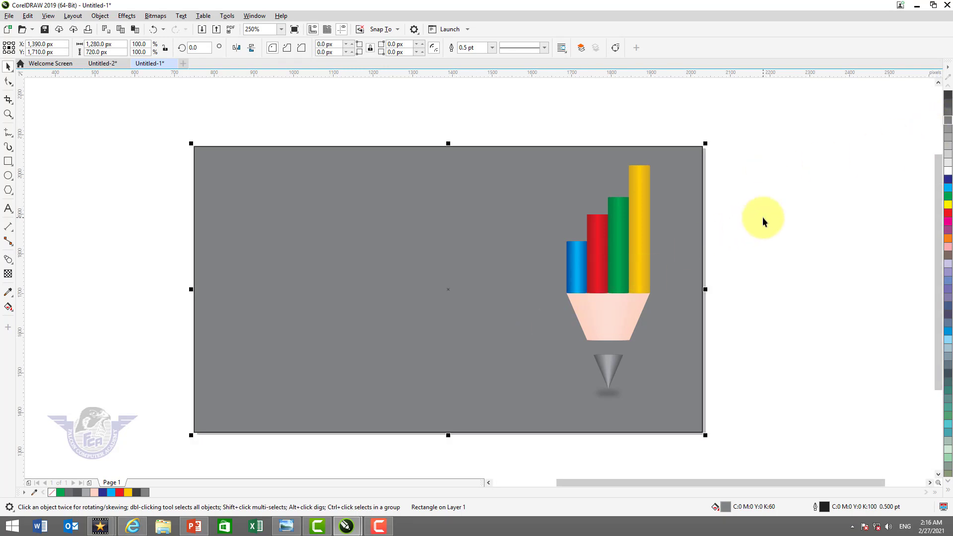
Check the finished design in Untitled-2, and apply a 6 by 6 rectangular mesh fill to the grey background rectangle in Untitled-1
key(ctrl+Tab)
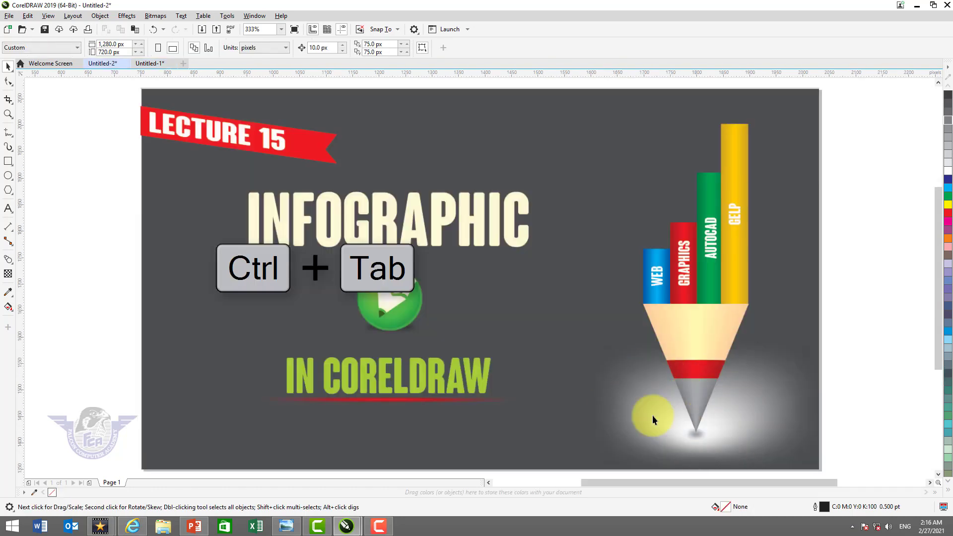
key(ctrl+Tab)
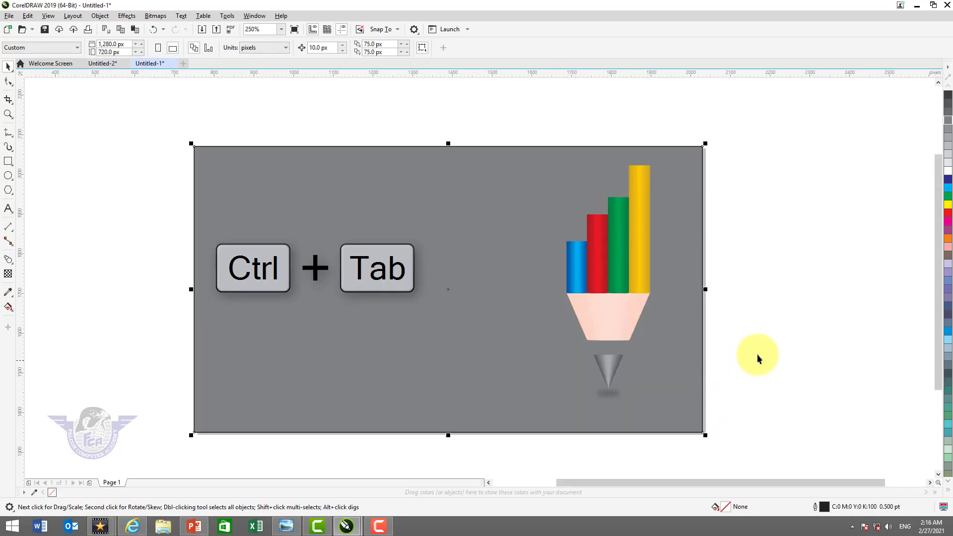
click(400, 353)
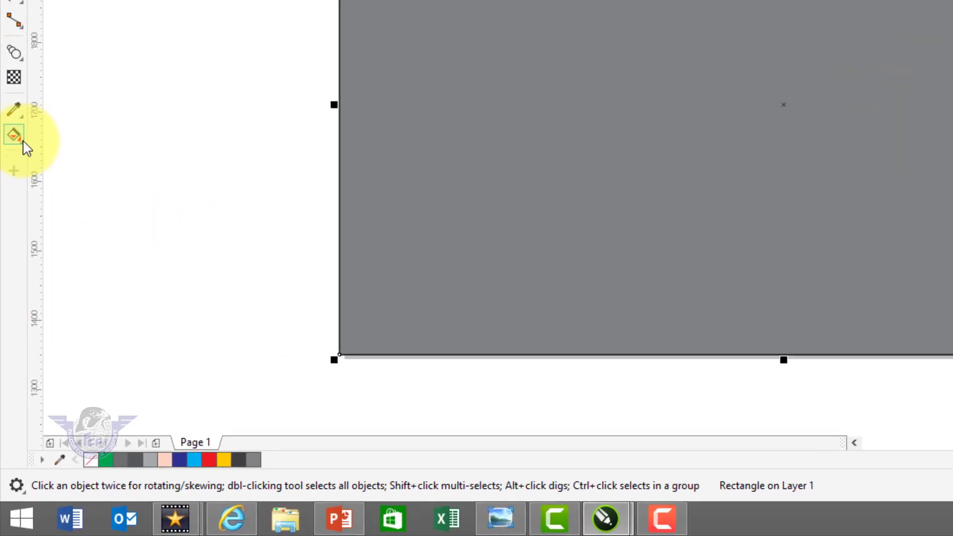
click(13, 300)
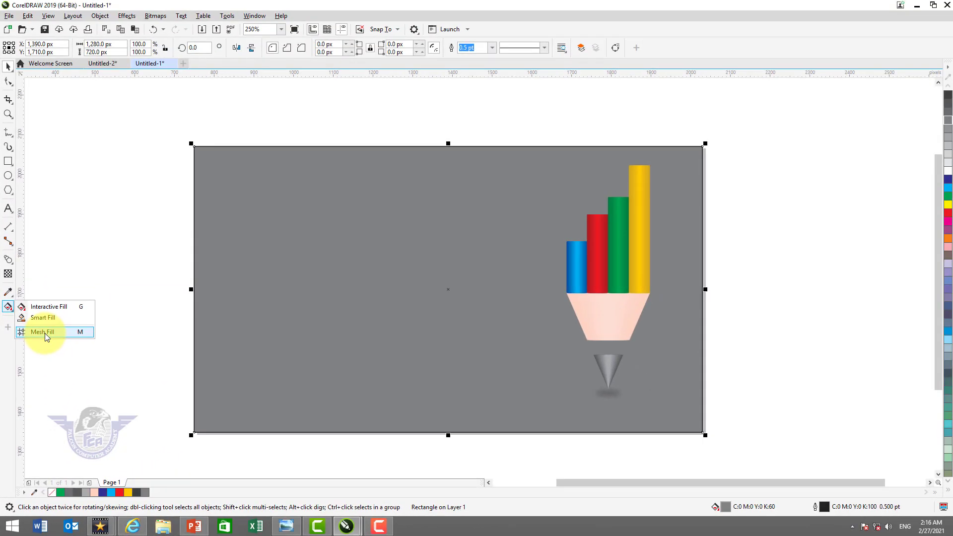
click(45, 333)
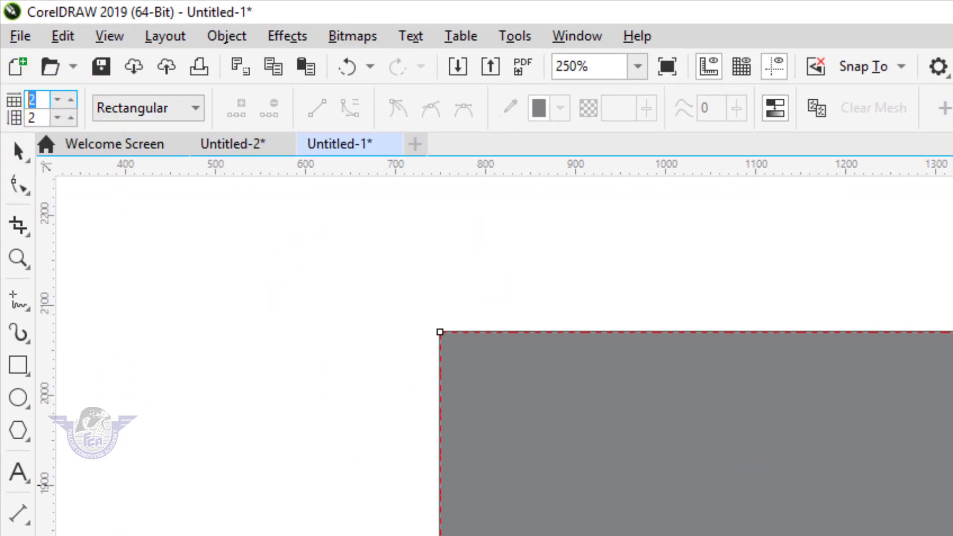
text(6)
key(Tab)
text(6)
key(Return)
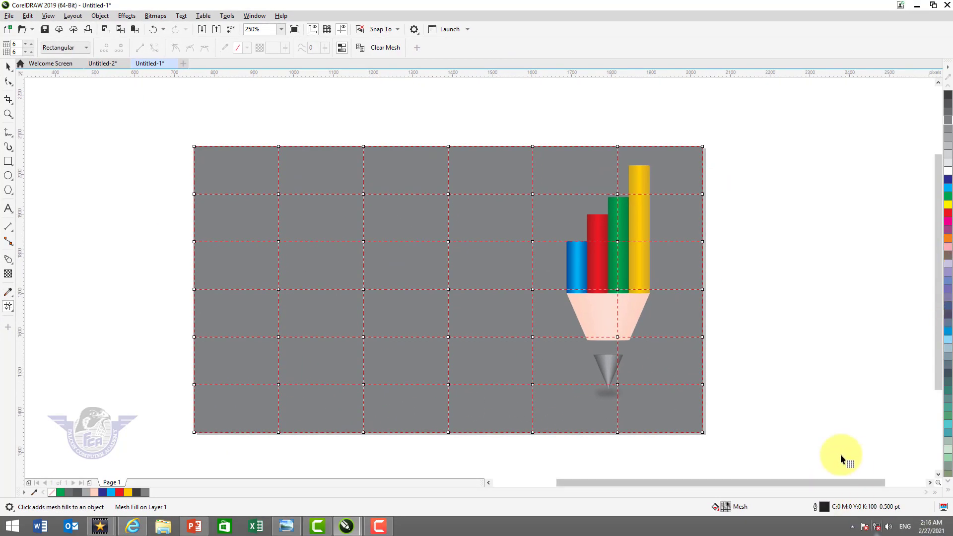
Select the mesh cell beside the pencil point and shift its nodes so the nearest one lies on the point's tip
key(z)
drag(460, 357, 722, 431)
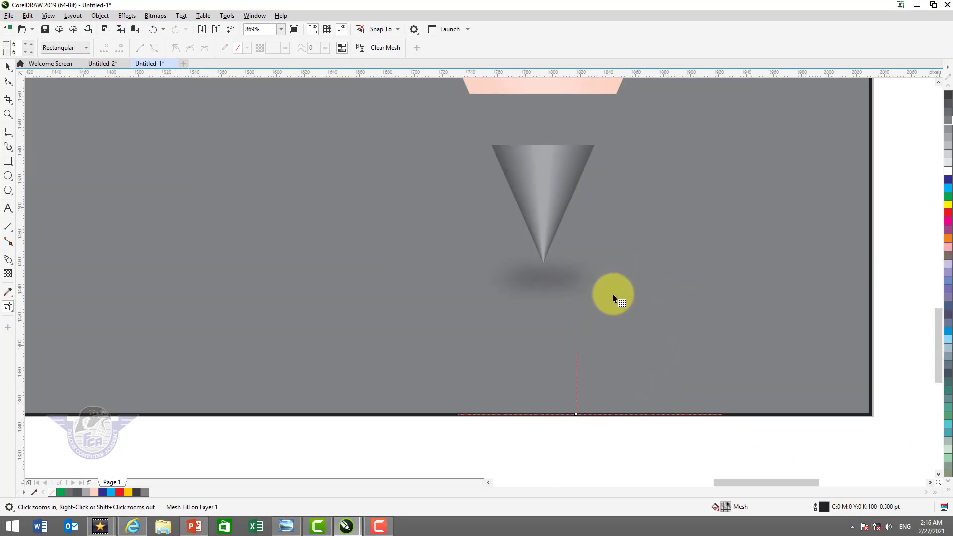
right_click(616, 303)
scroll(611, 309, down, 3)
click(460, 296)
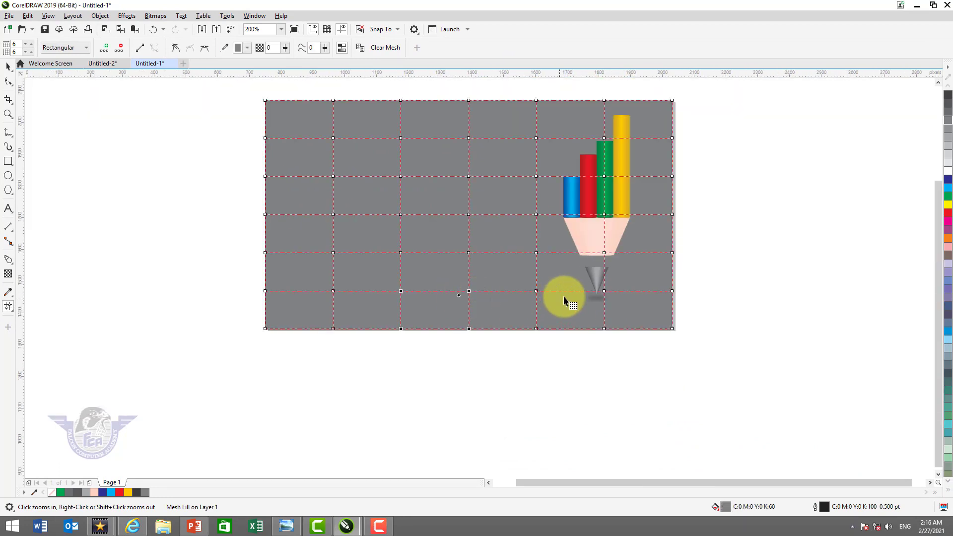
scroll(745, 340, up, 6)
click(324, 288)
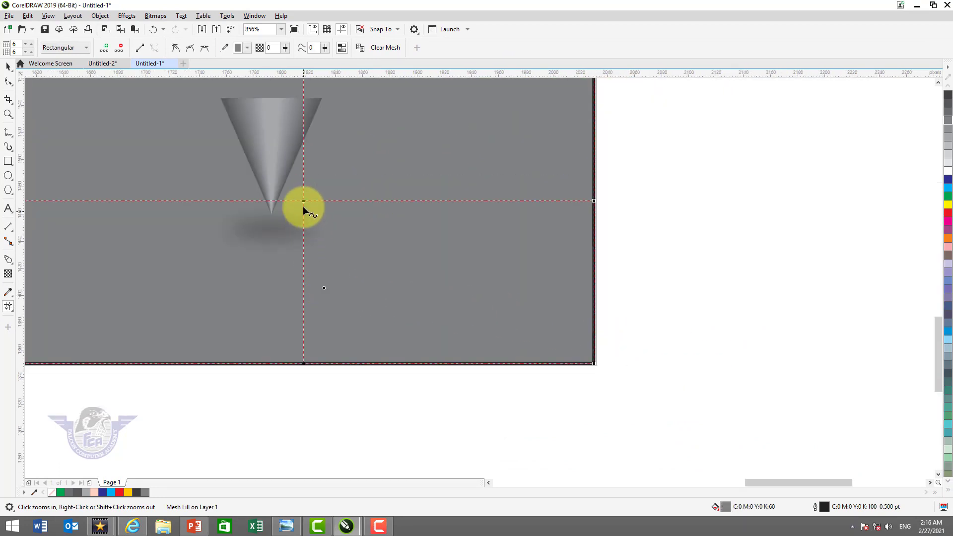
drag(303, 202, 273, 212)
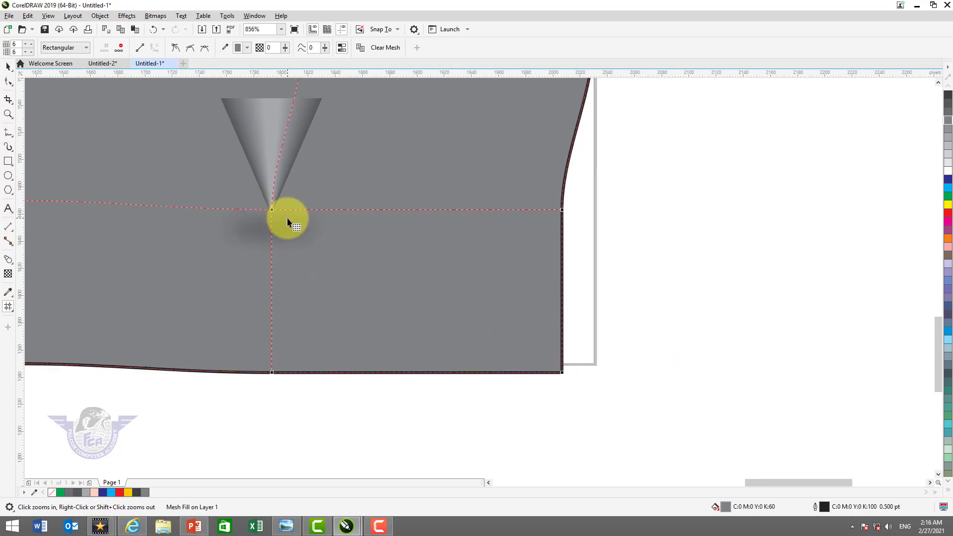
click(949, 172)
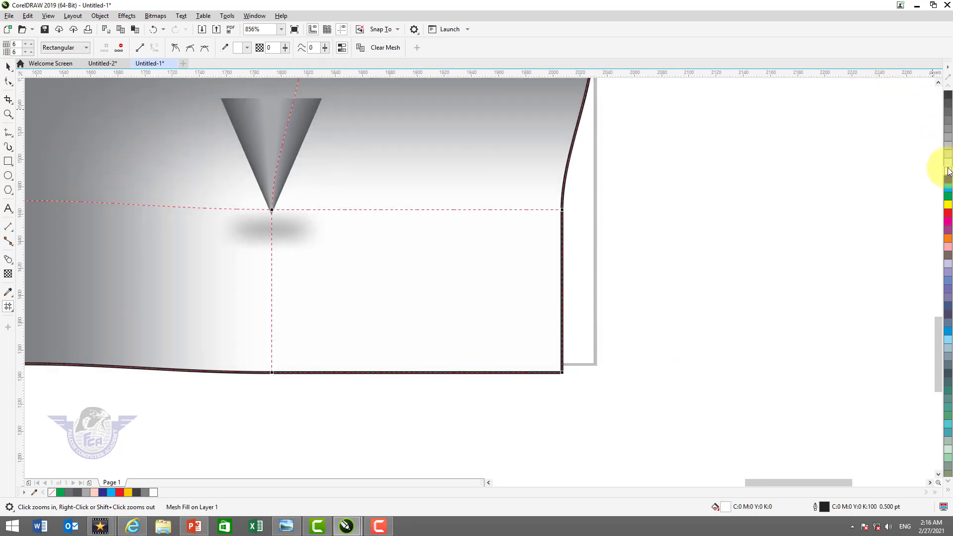
key(ctrl+z)
key(ctrl+z)
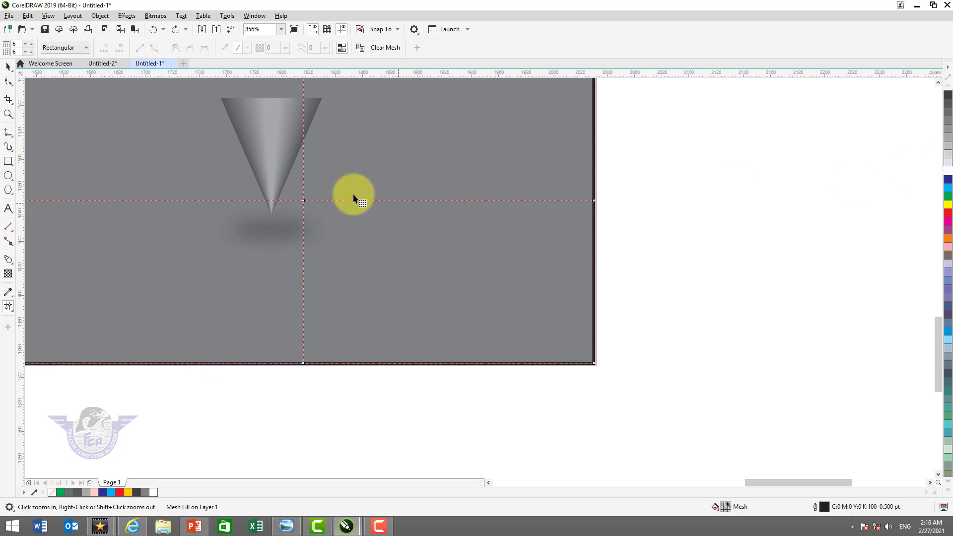
Move only the mesh node nearest the pencil point onto its tip and colour that node white
drag(303, 200, 270, 214)
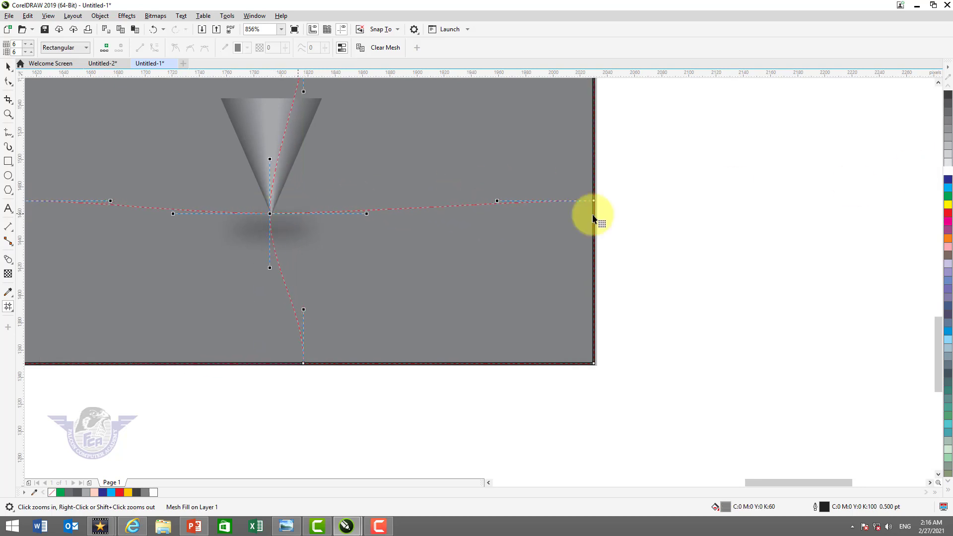
click(949, 174)
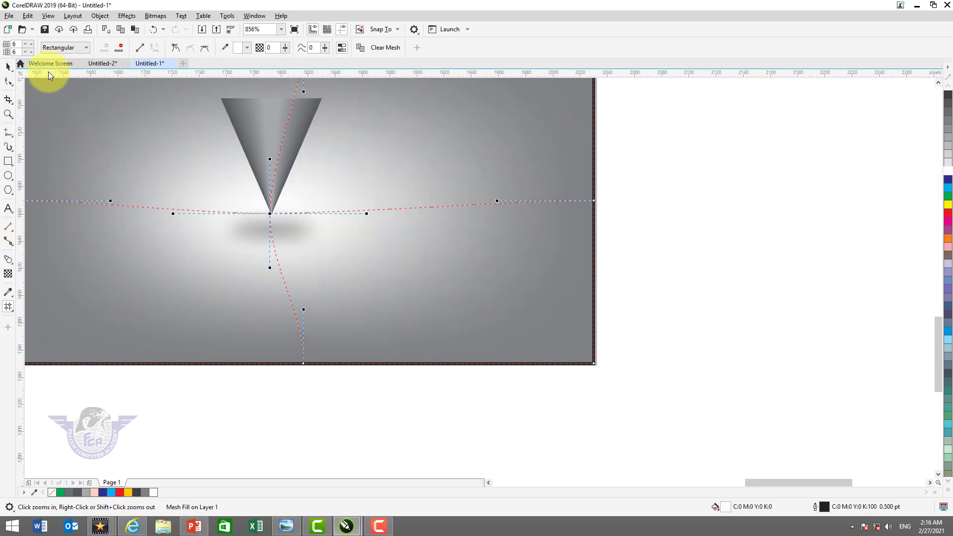
Remove the background rectangle's outline and compare the page with the finished design in Untitled-2
click(9, 66)
key(F4)
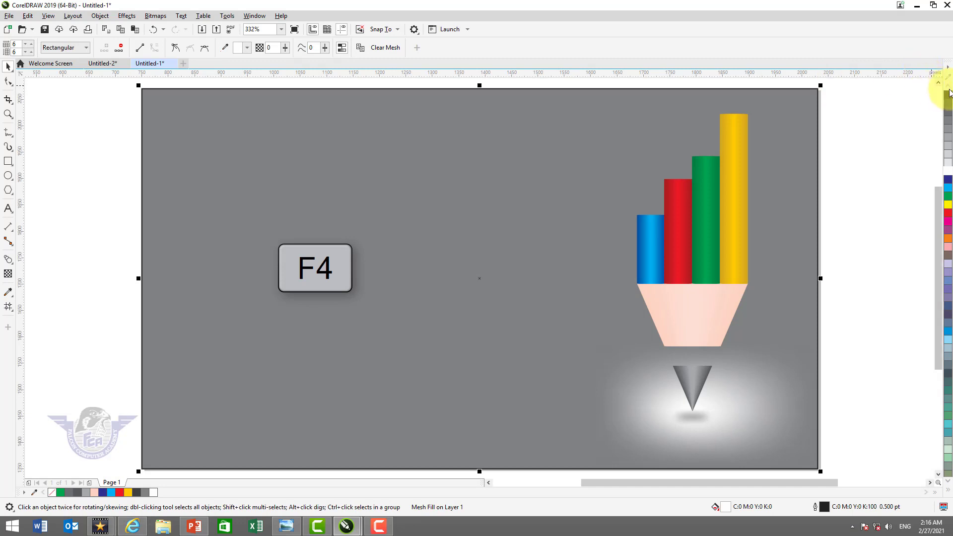
click(949, 490)
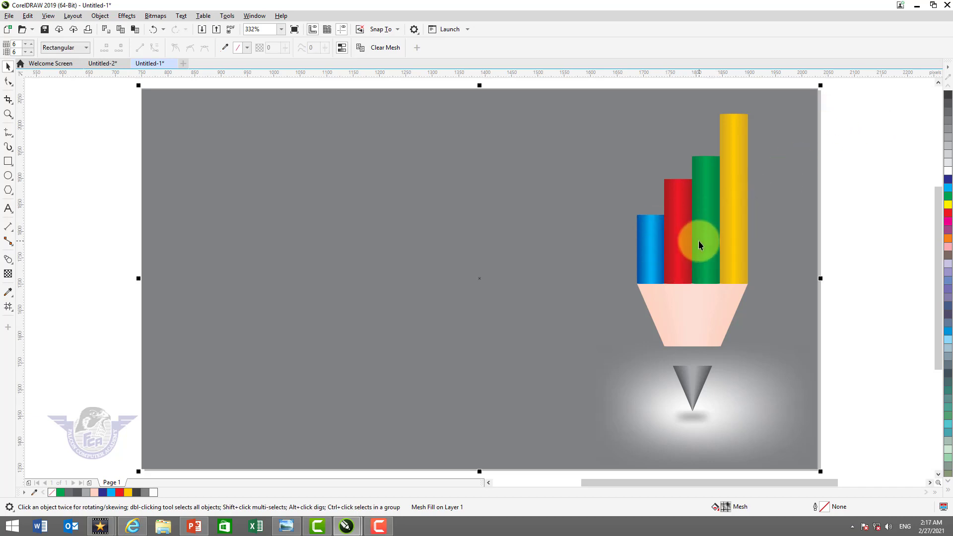
key(ctrl+Tab)
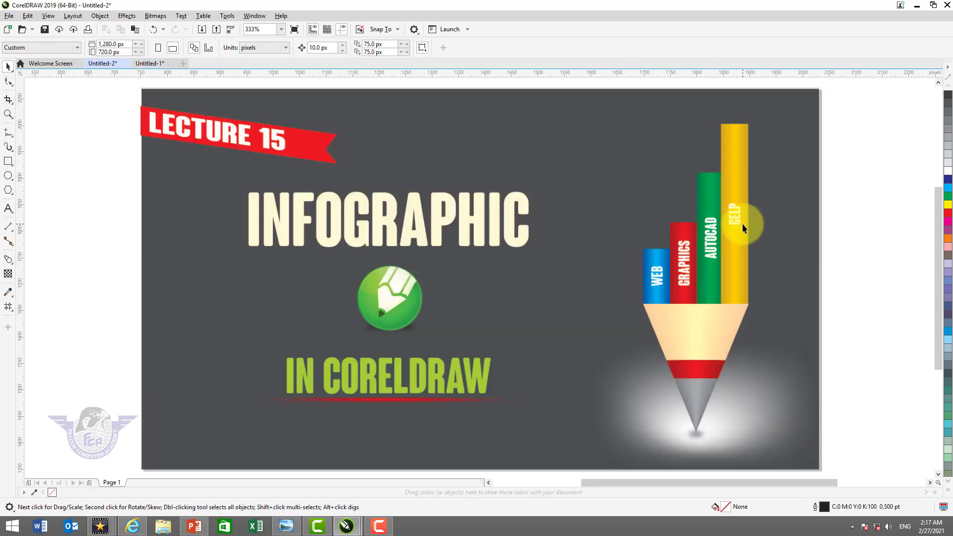
key(ctrl+Tab)
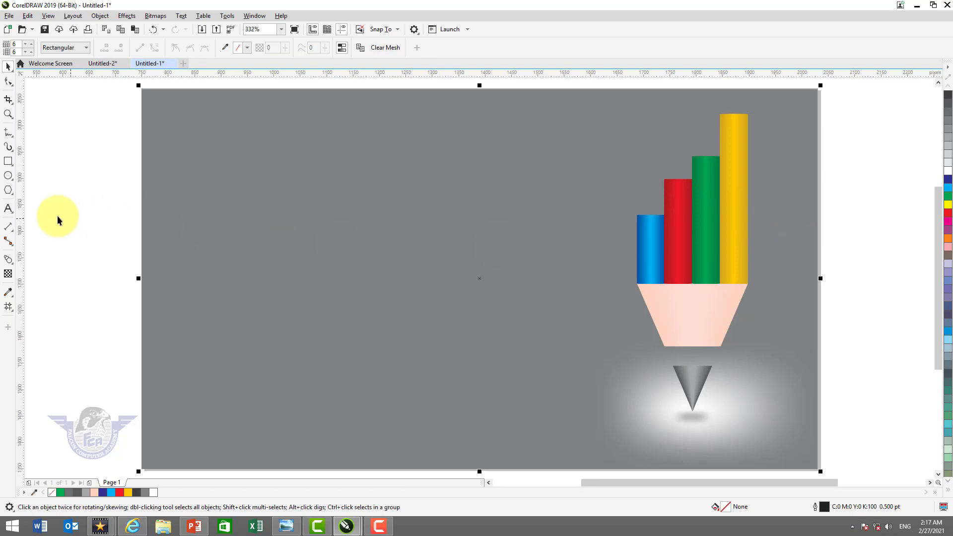
Add artistic text in the empty area beside the pencil with the four lines Web, Graphics, AutoCAD and Office Management
click(9, 209)
click(254, 202)
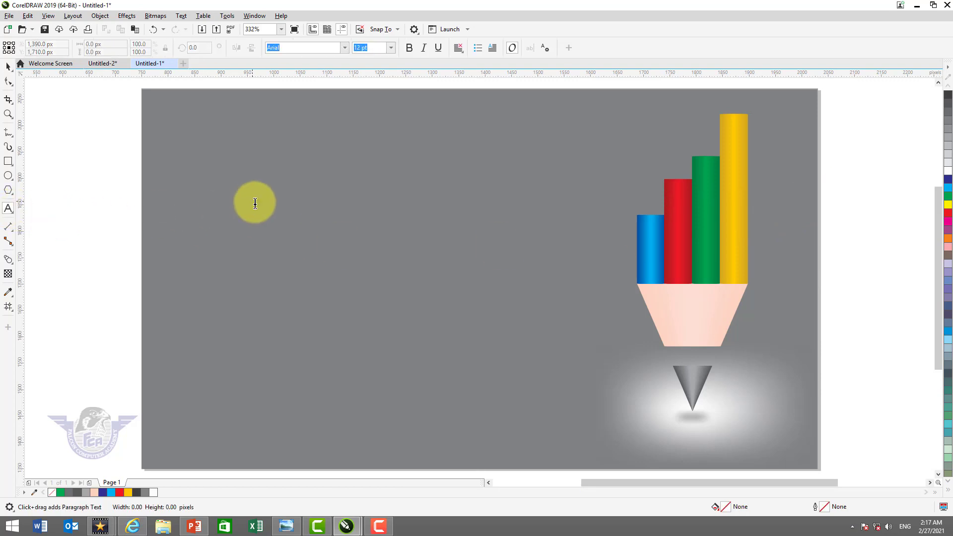
text(Web )
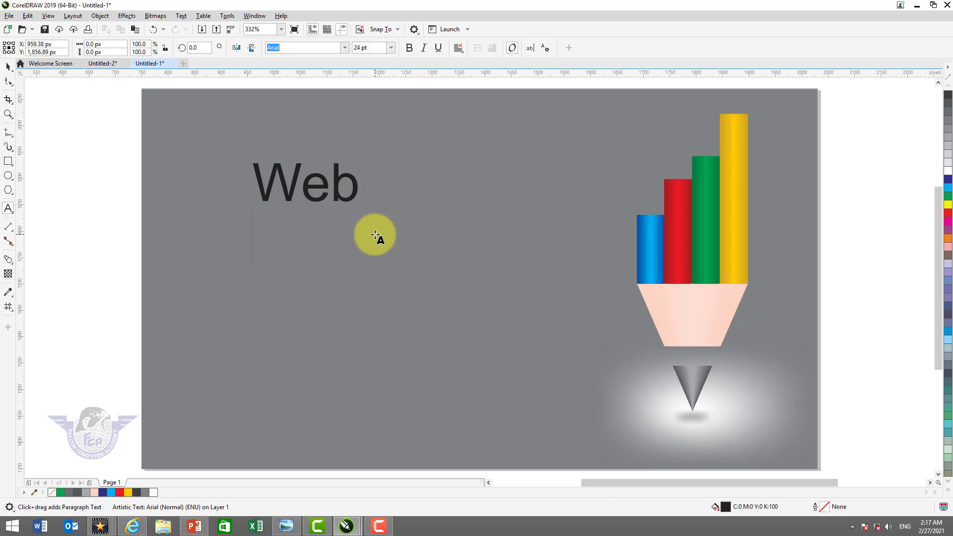
text(Graphics )
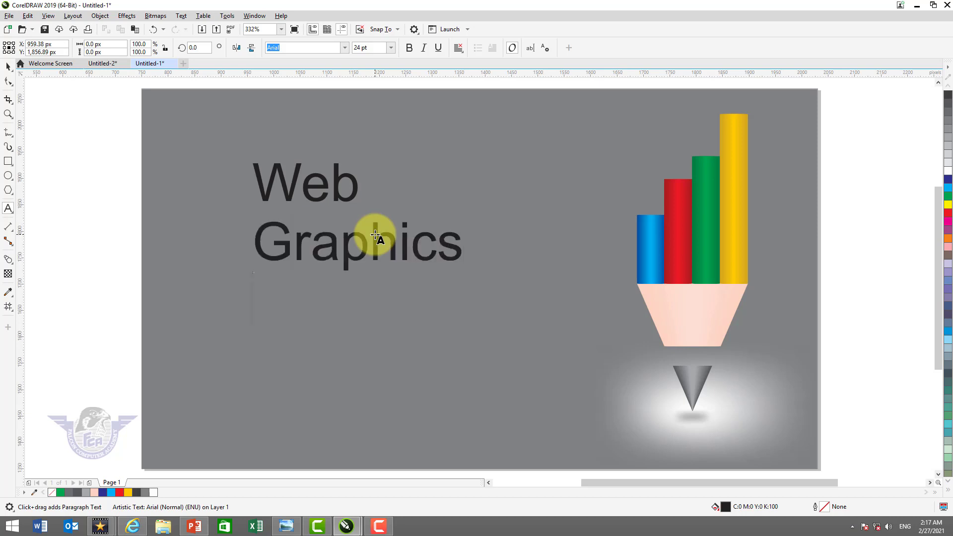
text(AutoCAD )
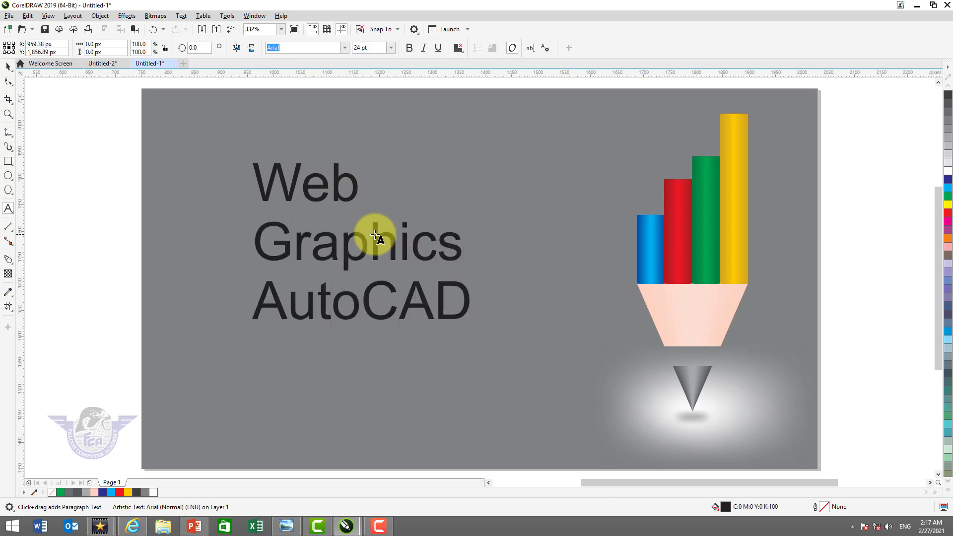
text(Offi)
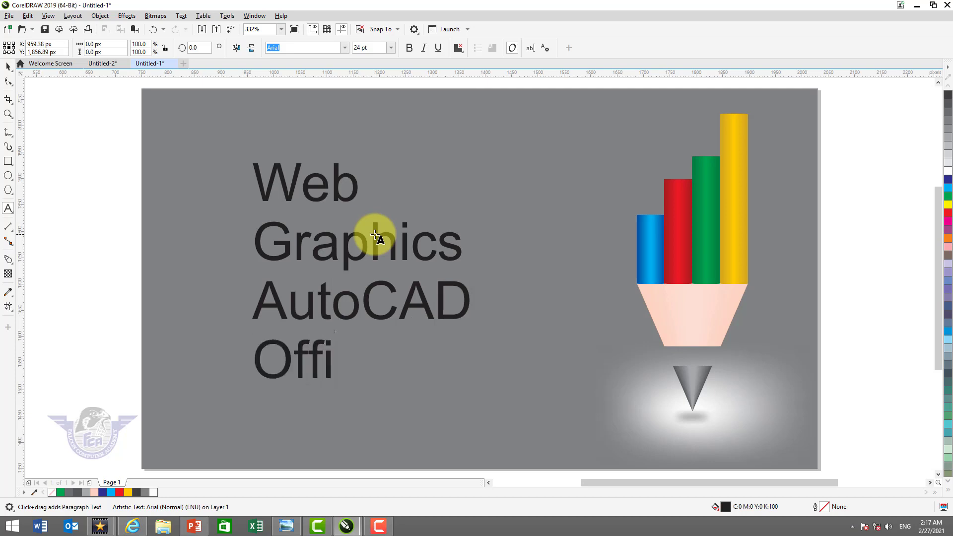
text(ce Management)
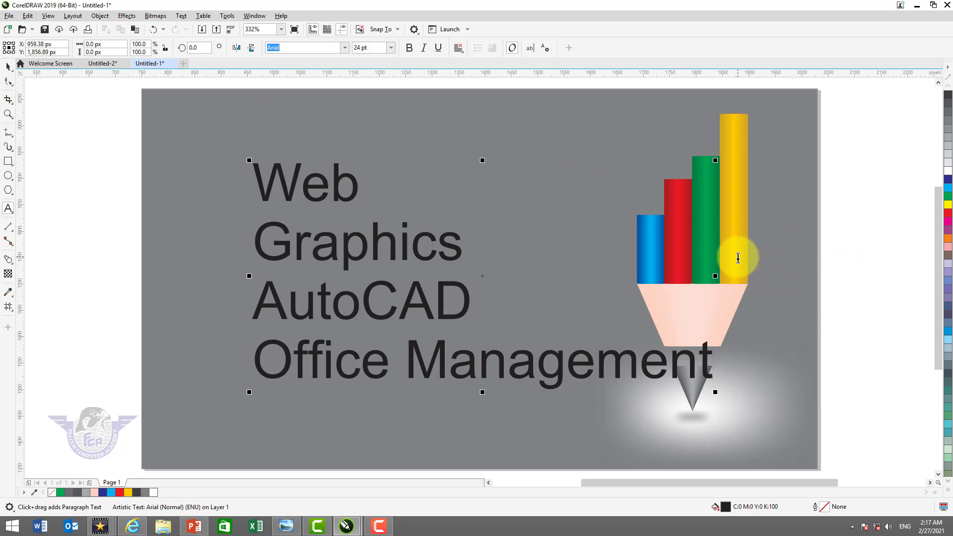
Set the four-line text to the Coluna Rounded font at 7 pt
click(9, 70)
click(343, 48)
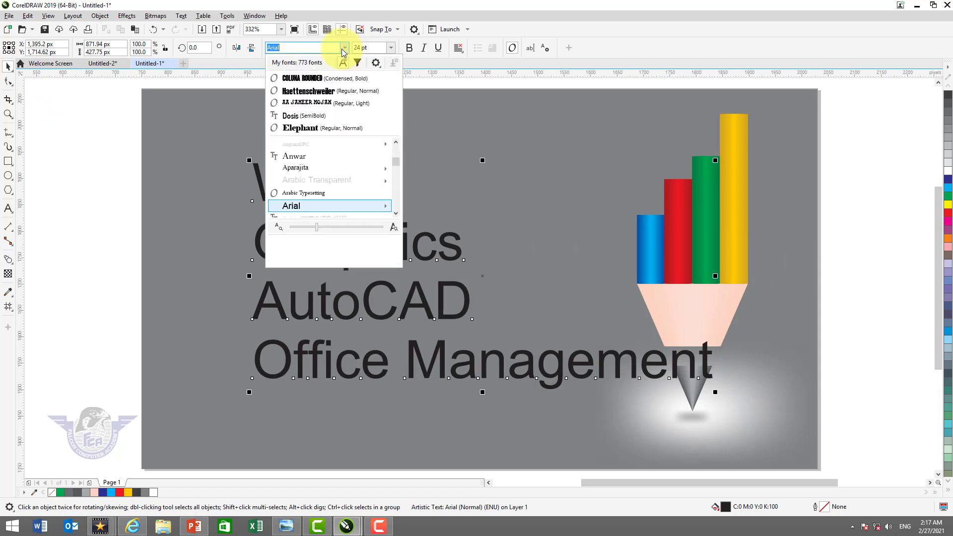
click(328, 79)
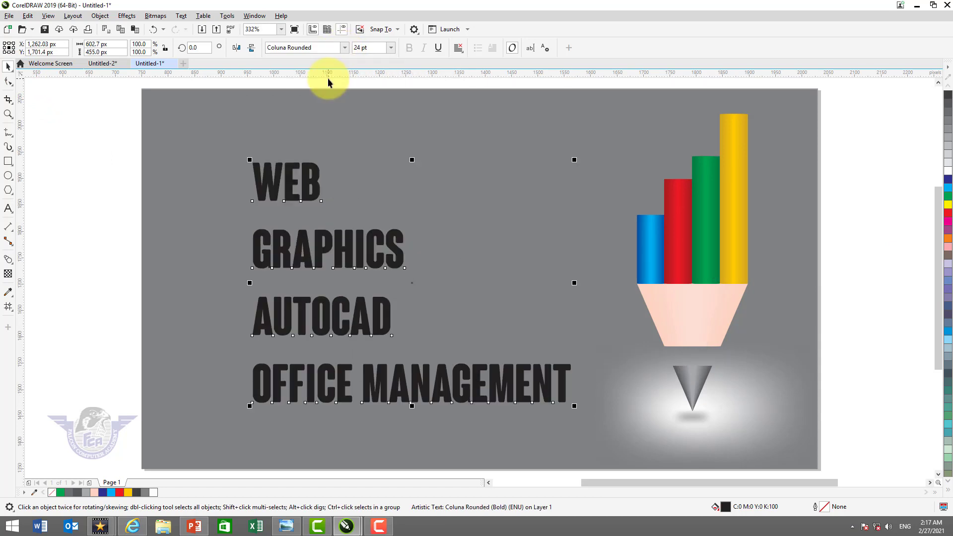
click(391, 47)
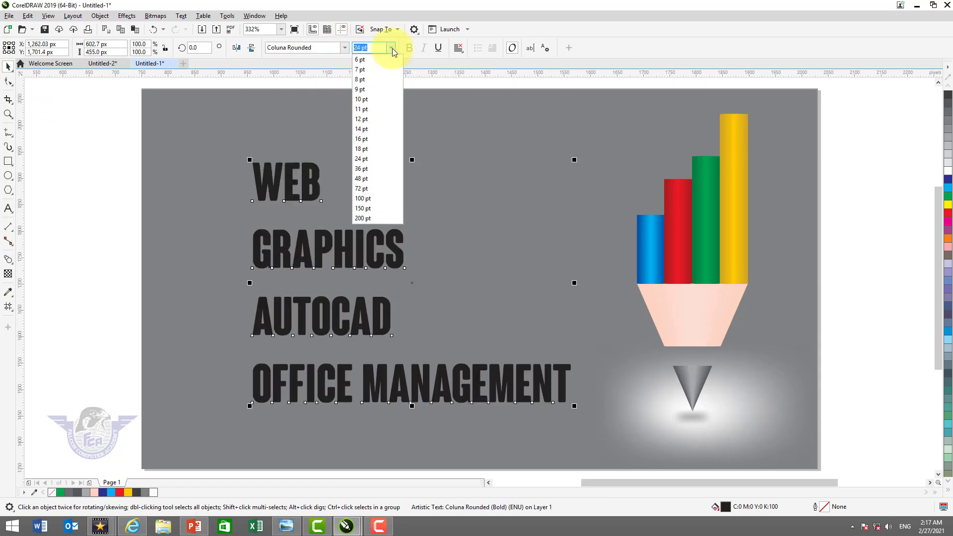
click(381, 73)
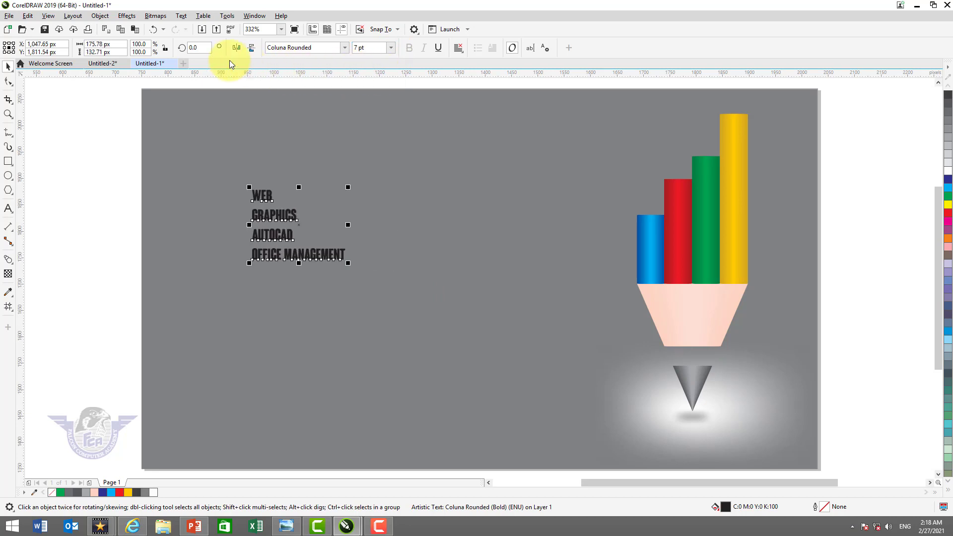
Rotate the text block by 90 degrees and break it apart into separate lines
click(201, 48)
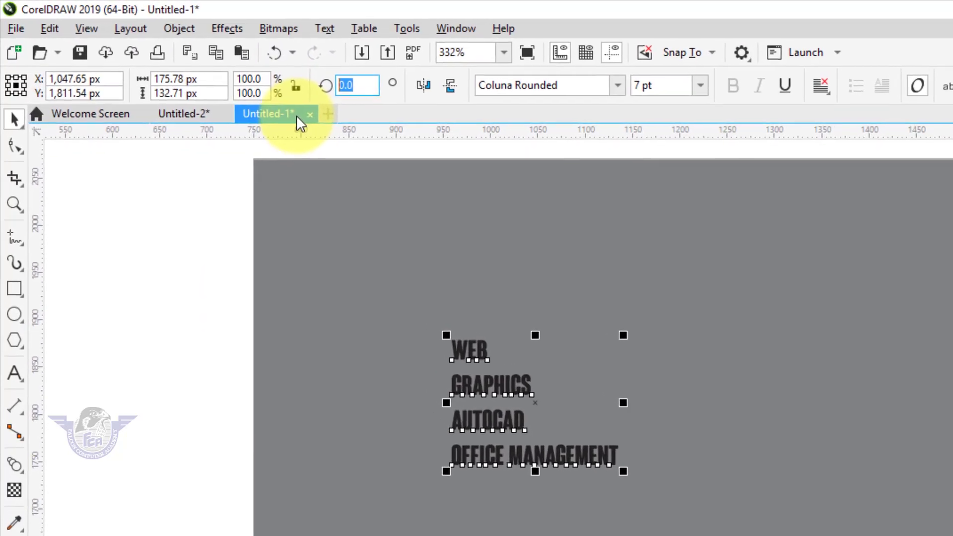
text(90)
key(Return)
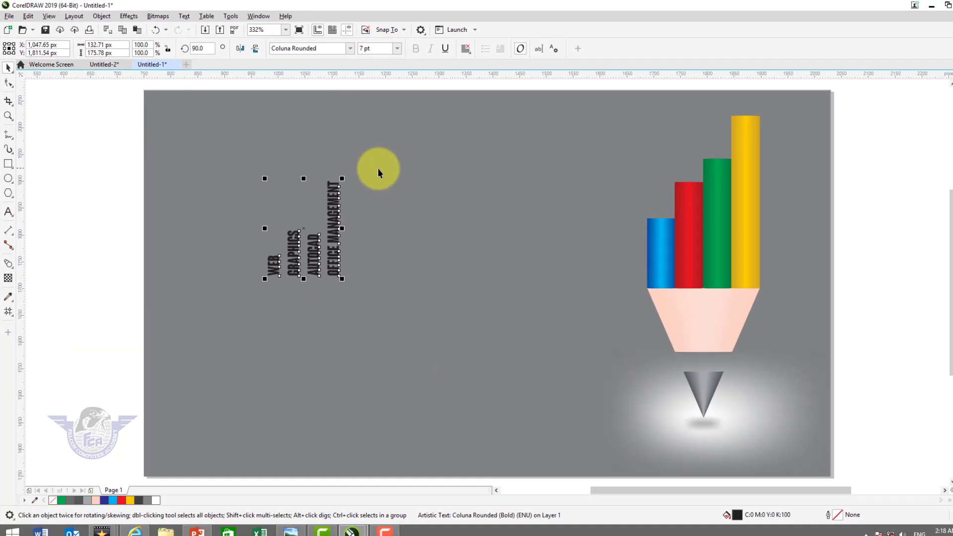
key(ctrl+k)
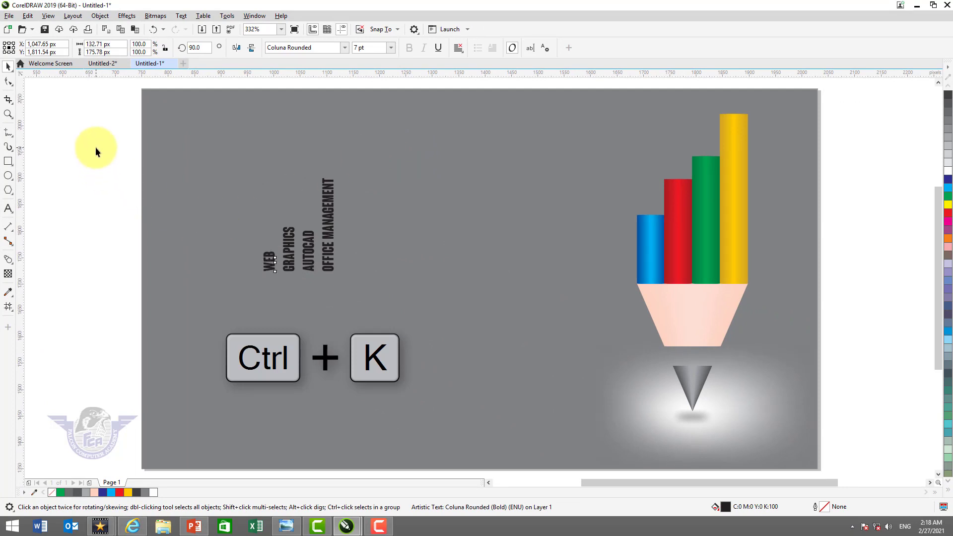
Fill all four separate text labels with white
drag(96, 144, 311, 264)
drag(394, 313, 395, 312)
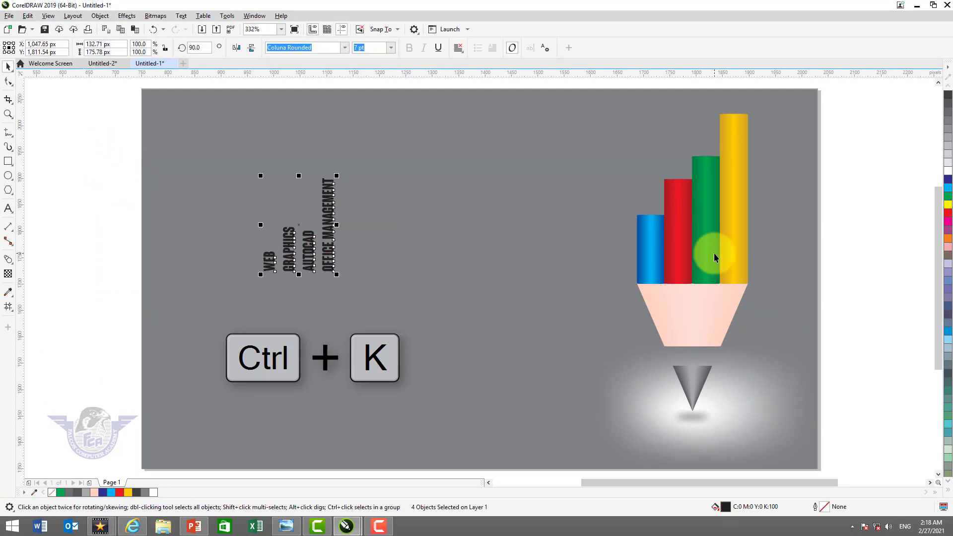
click(950, 174)
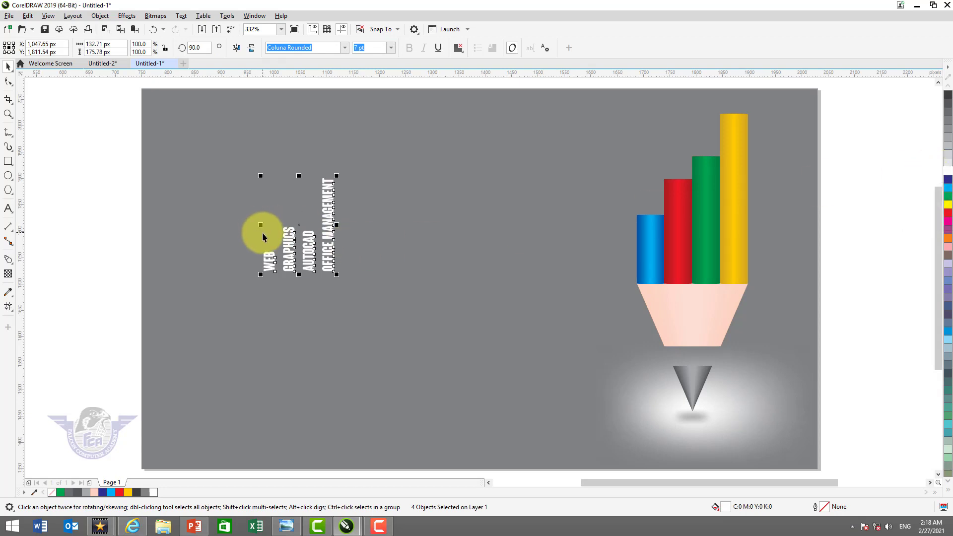
click(165, 245)
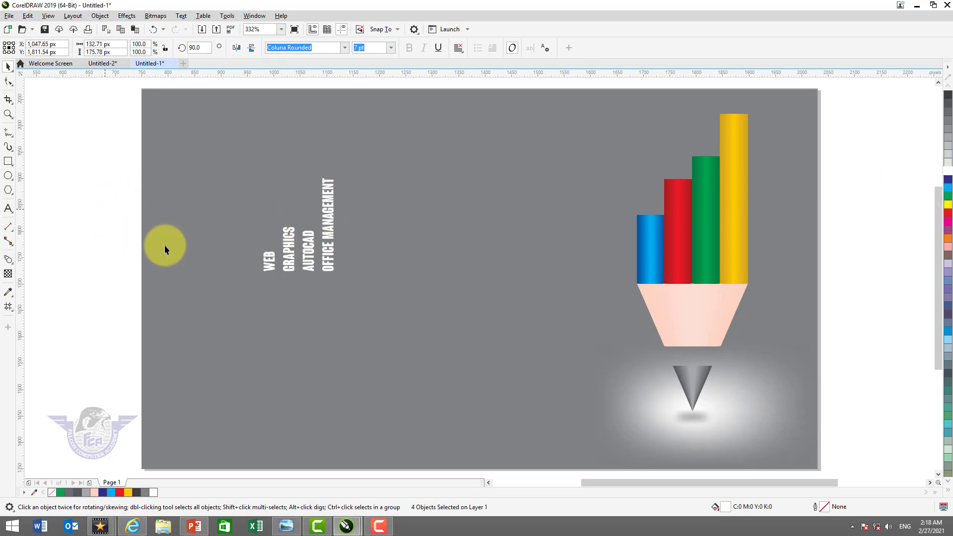
Ungroup the pencil and check that the coloured bars can be selected individually
click(274, 271)
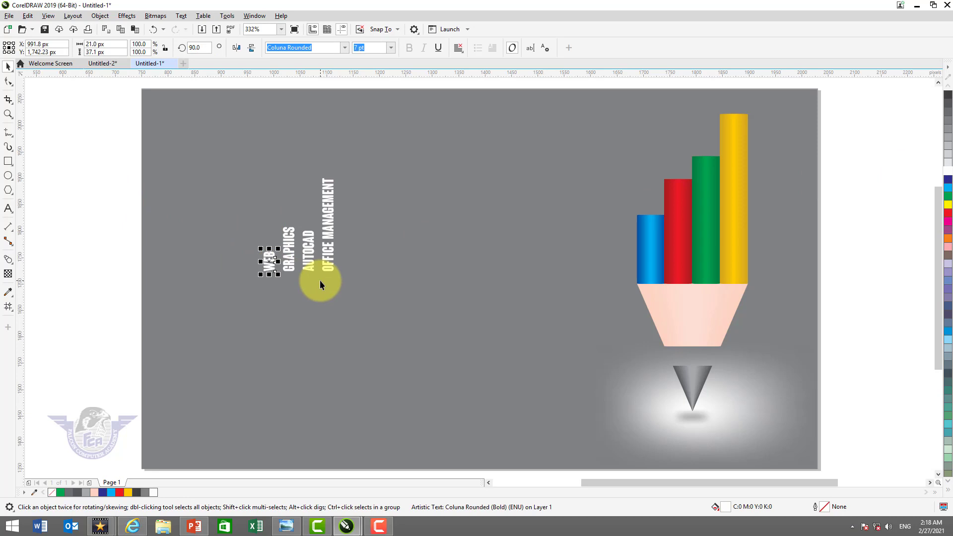
shift+click(651, 249)
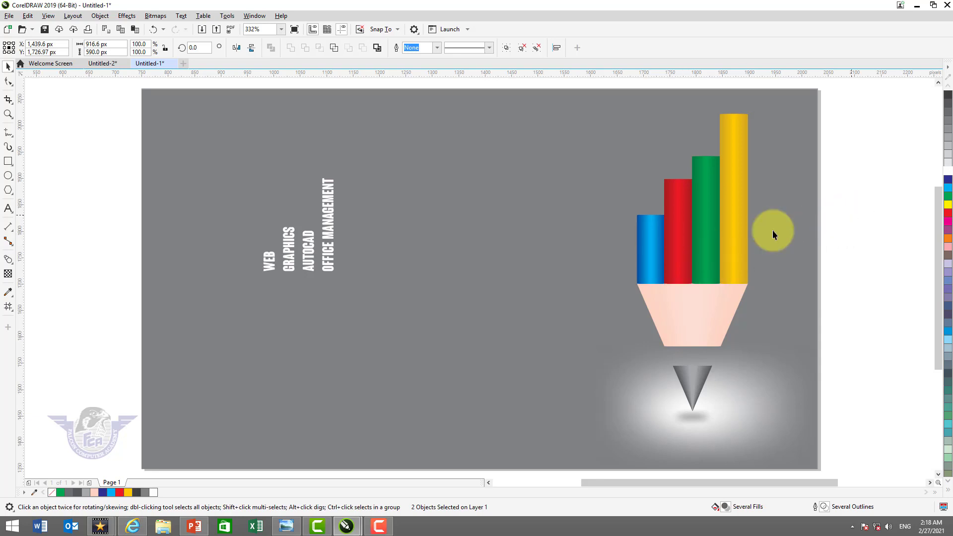
click(716, 237)
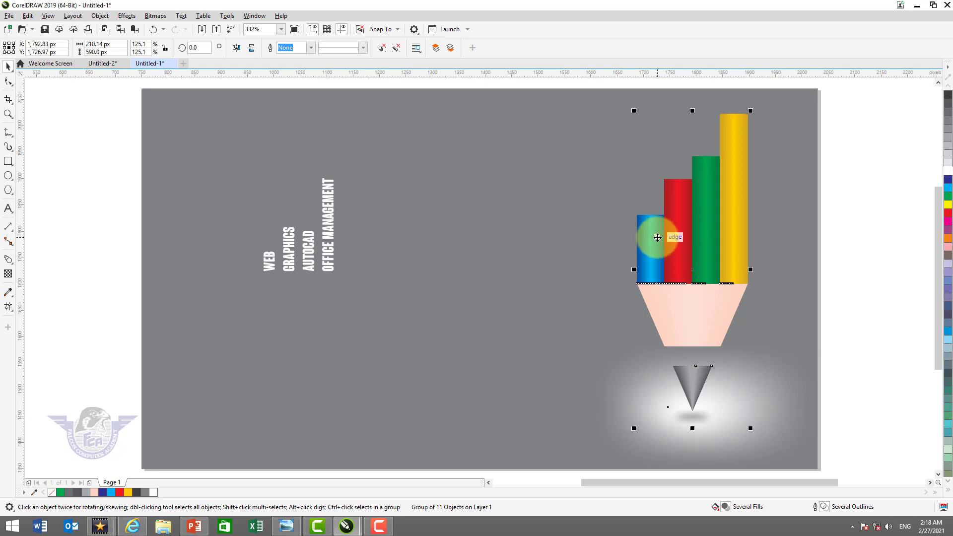
right_click(657, 237)
click(681, 241)
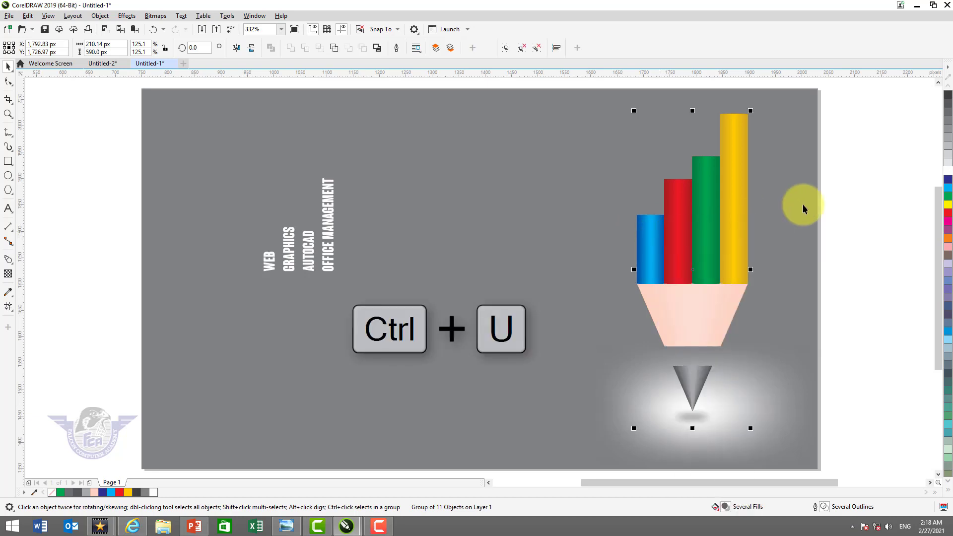
click(655, 258)
click(677, 242)
click(715, 236)
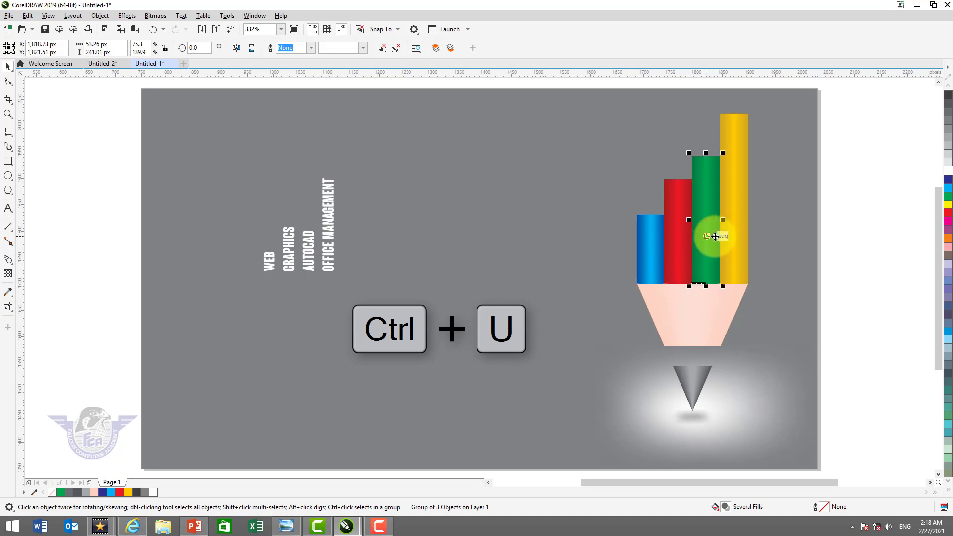
click(737, 236)
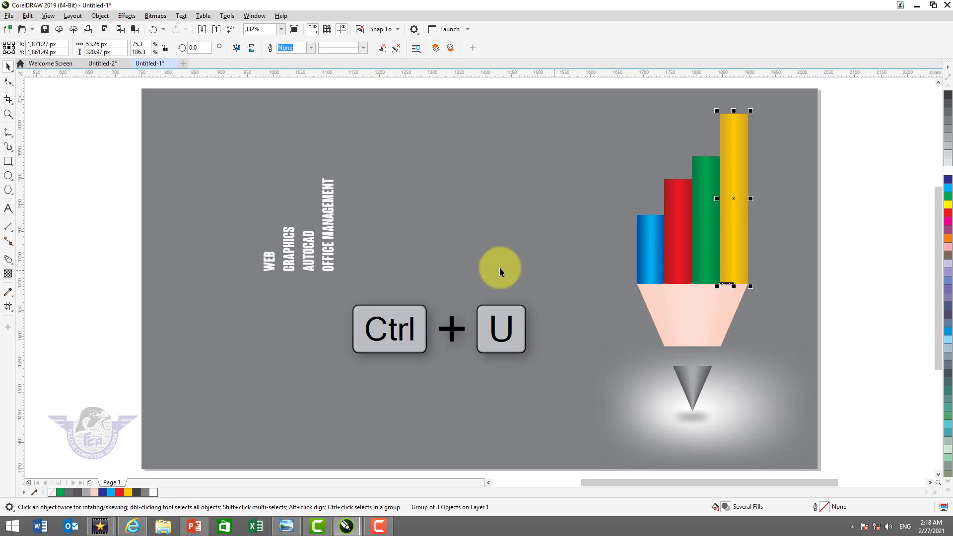
Centre the WEB label horizontally and vertically on the blue bar
click(267, 264)
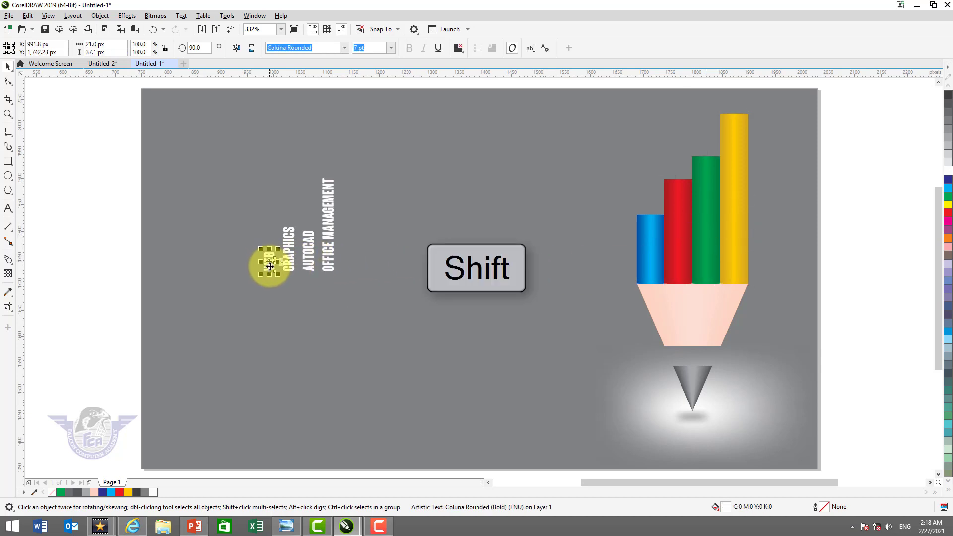
shift+click(649, 259)
key(c)
key(e)
click(801, 214)
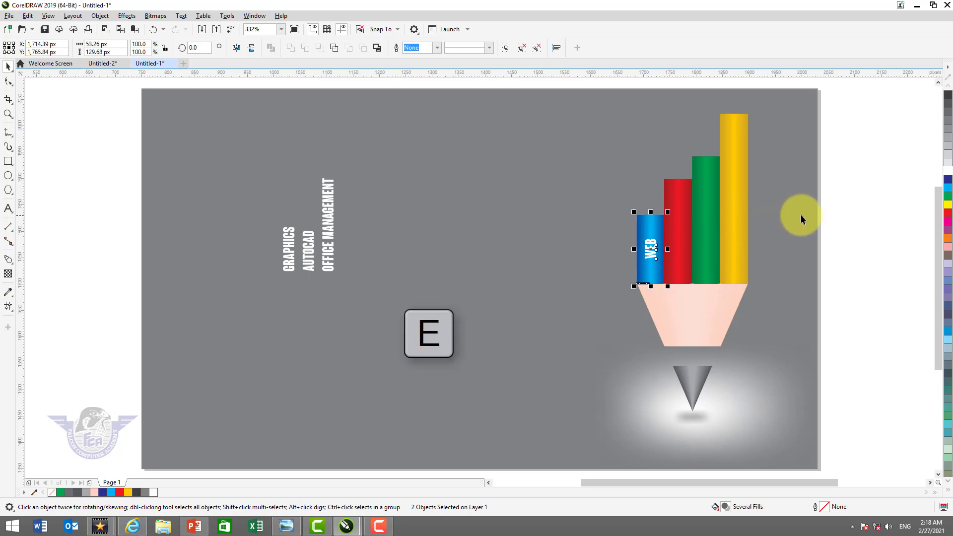
Centre the GRAPHICS label horizontally and vertically on the red bar
click(290, 246)
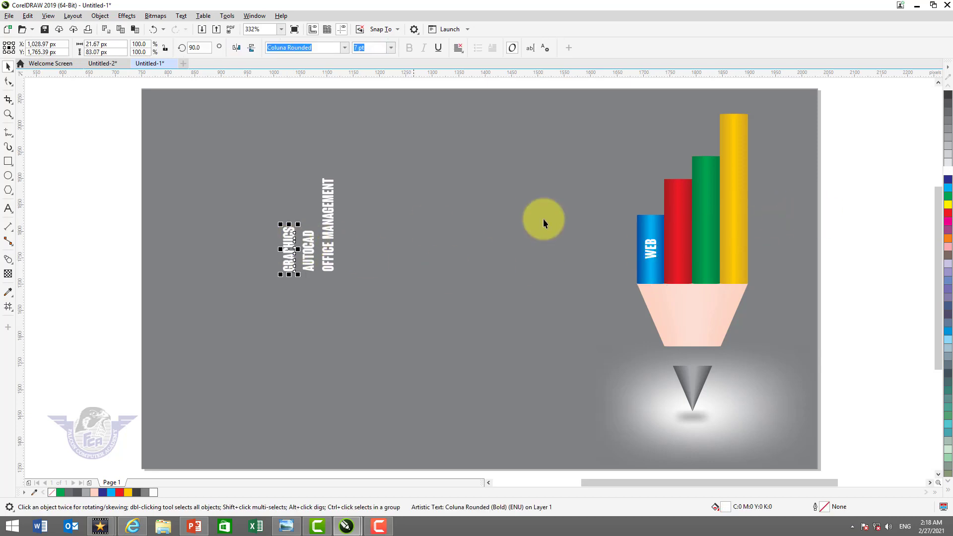
shift+click(680, 231)
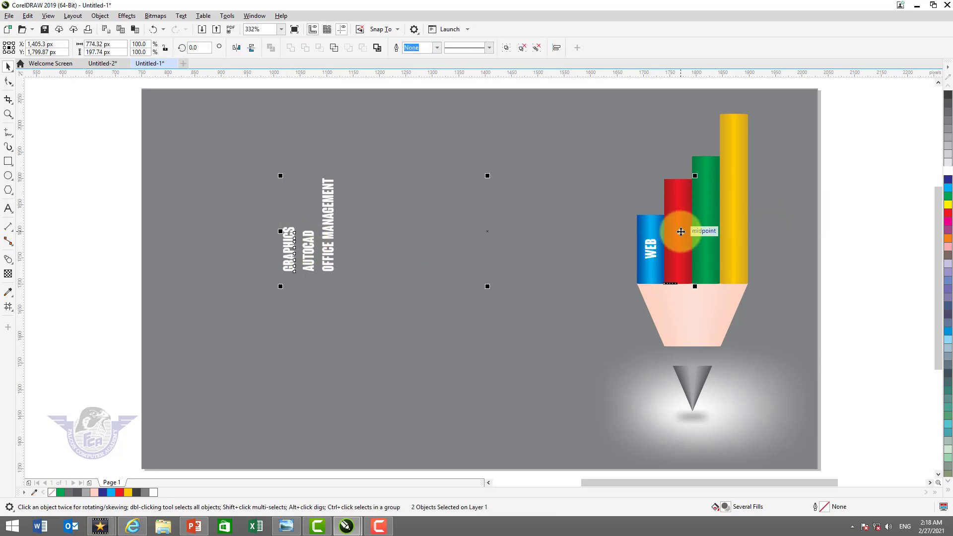
key(c)
key(e)
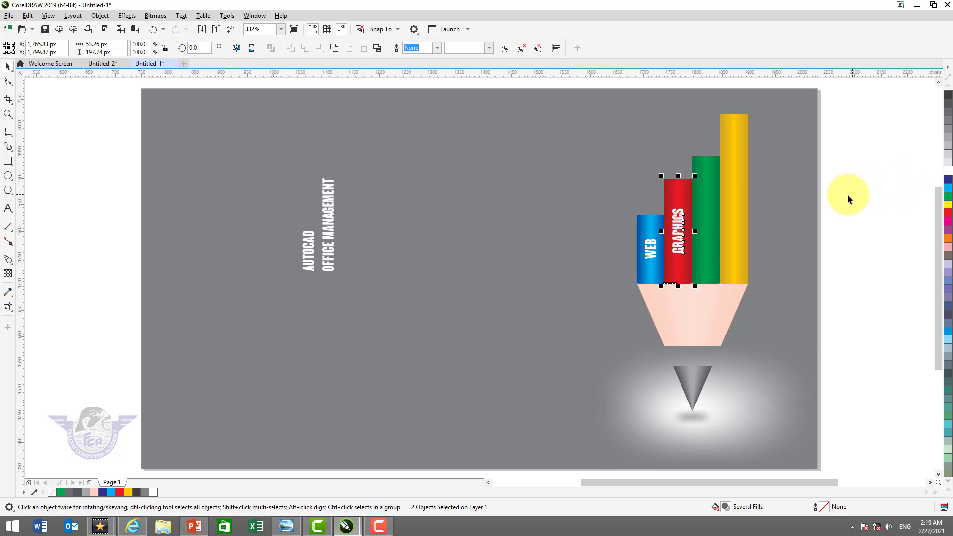
Centre the AUTOCAD label horizontally and vertically on the green bar
click(847, 195)
click(308, 242)
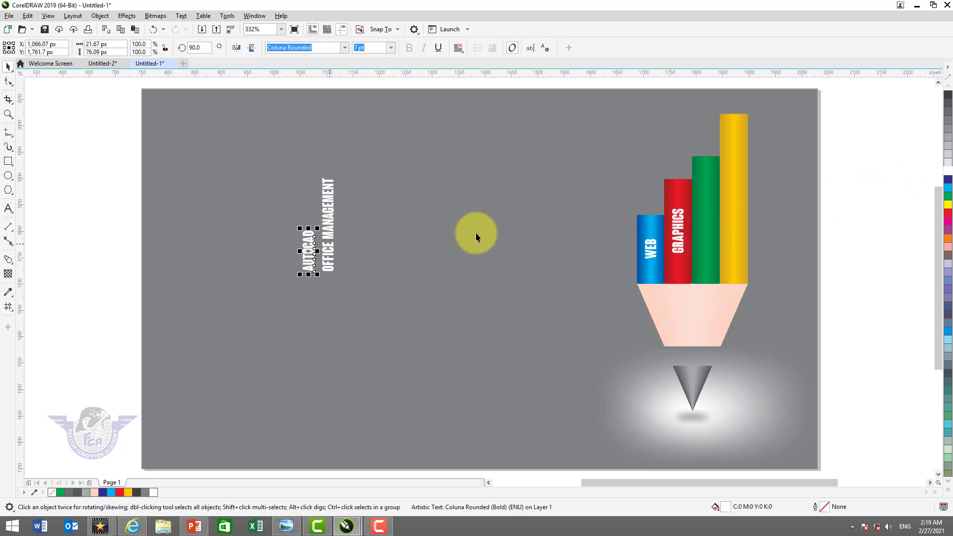
shift+click(707, 242)
key(c)
key(e)
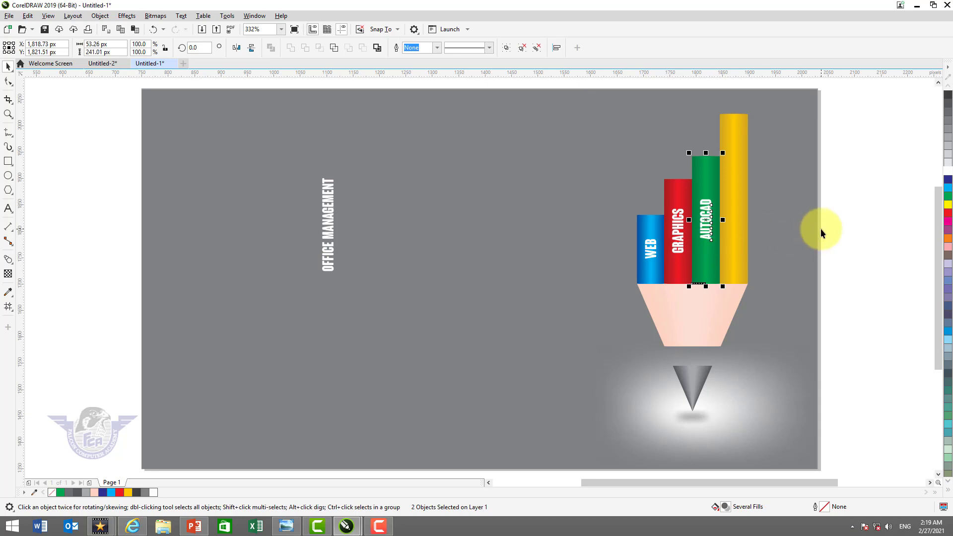
Centre the OFFICE MANAGEMENT label horizontally and vertically on the yellow bar
click(820, 228)
click(331, 229)
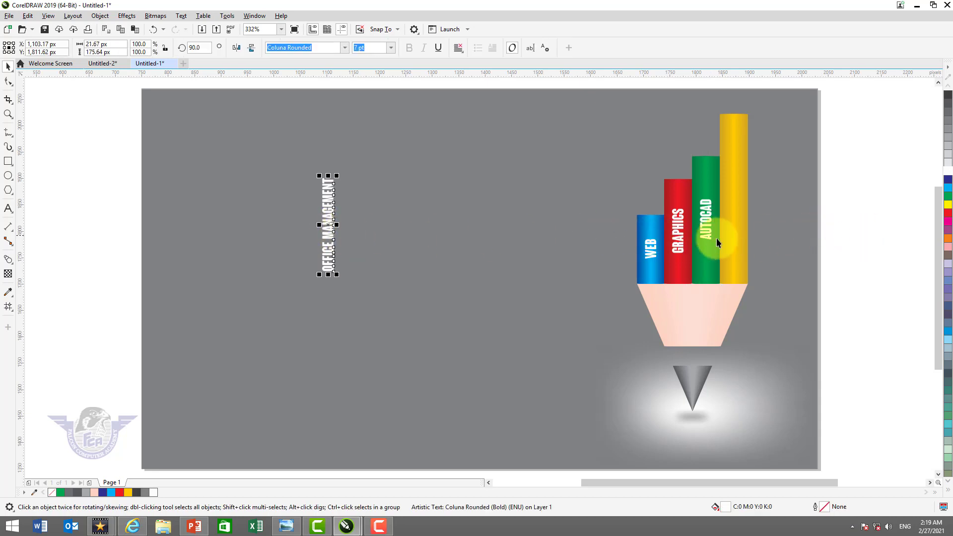
shift+click(739, 243)
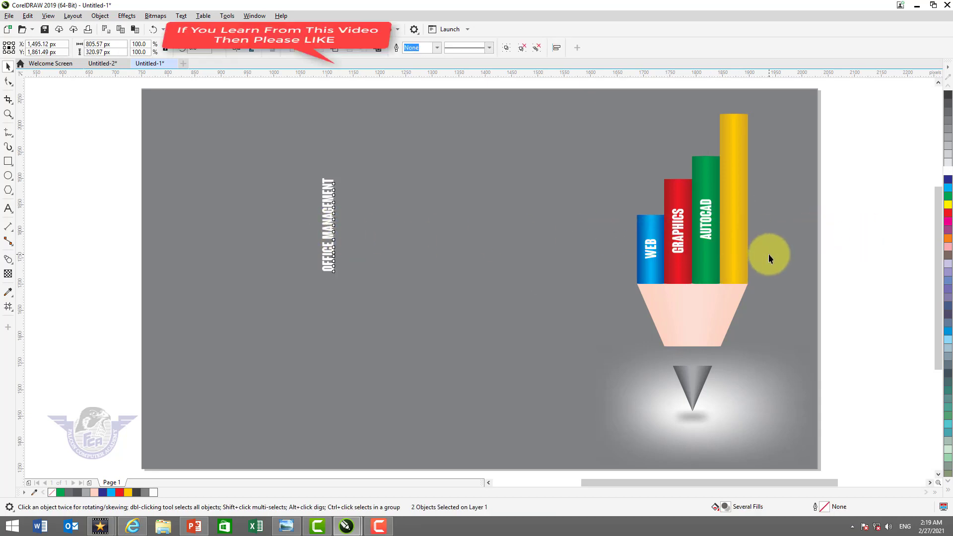
key(c)
key(e)
click(877, 234)
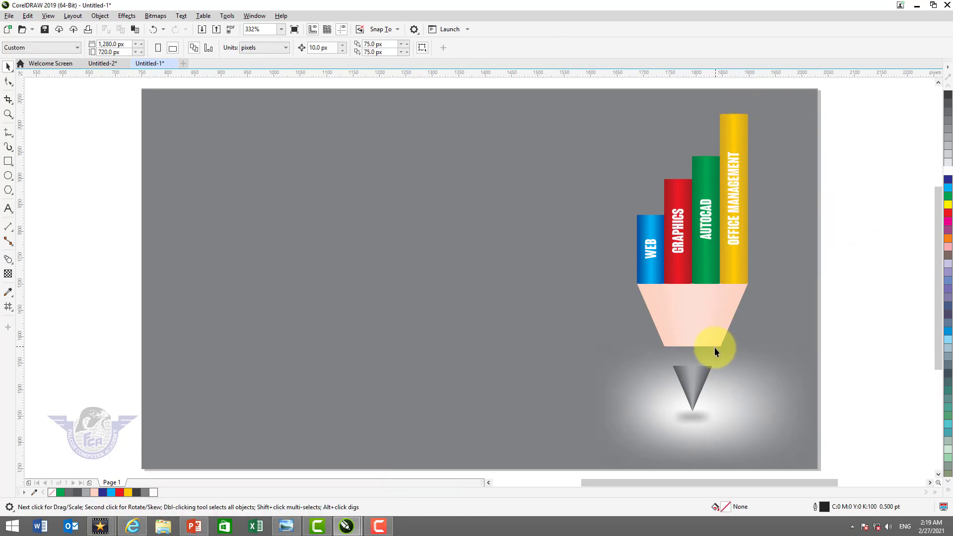
Try to draw the left edge across the gap between the skin-coloured cone and the grey tip with the Freehand tool
key(z)
drag(660, 336, 743, 383)
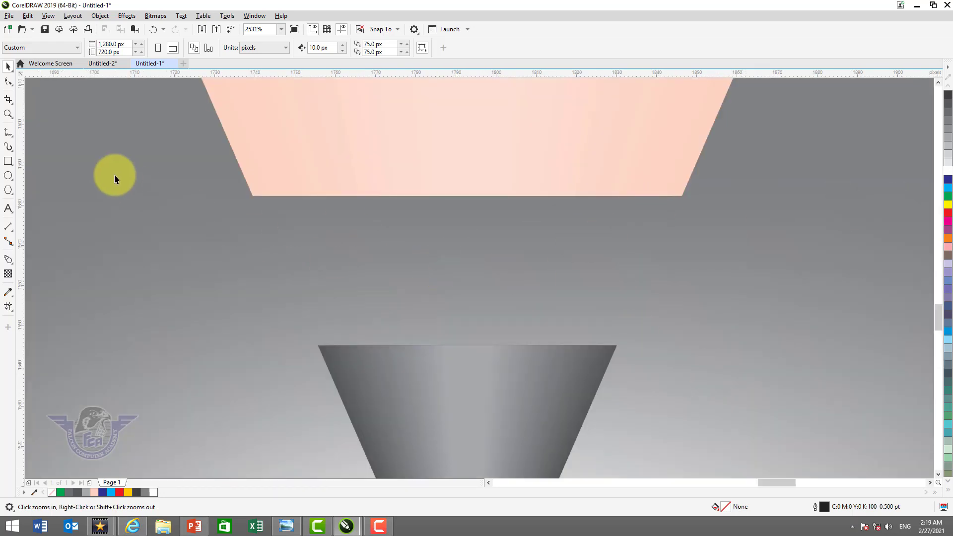
click(7, 133)
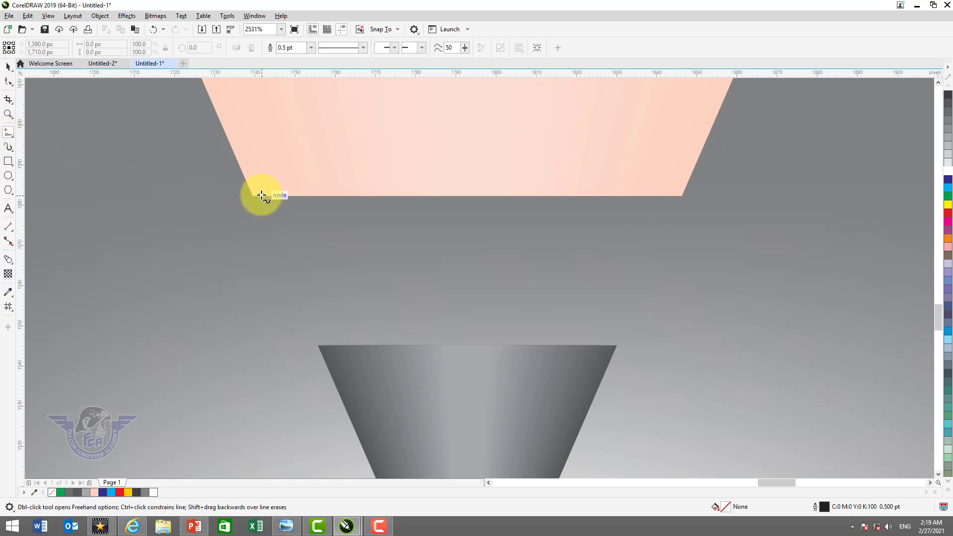
click(253, 196)
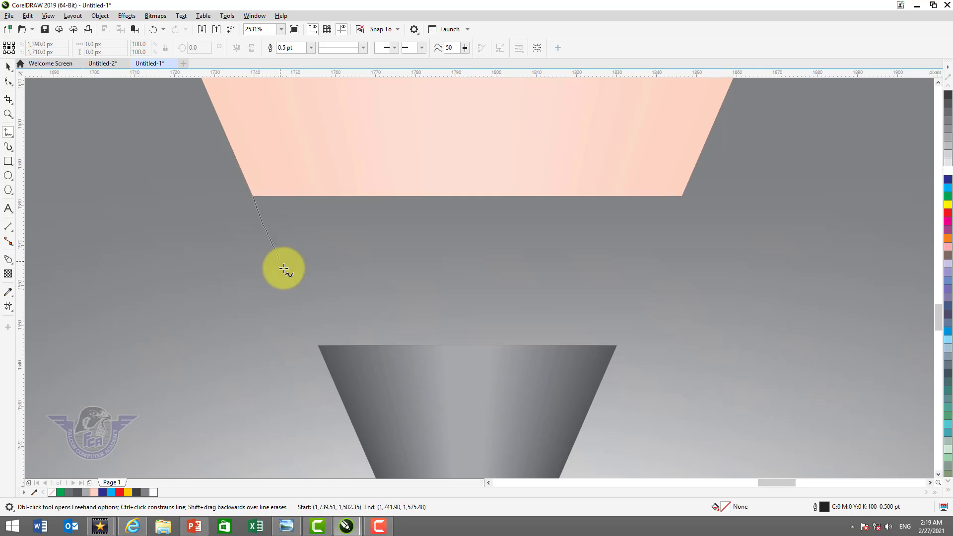
click(305, 318)
key(ctrl+z)
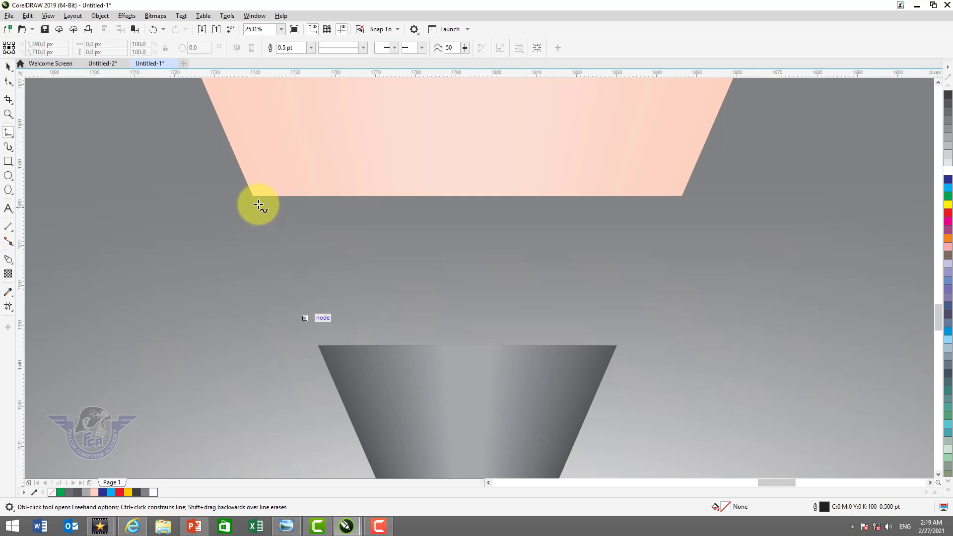
Draw a closed trapezoid about 107 px wide and 37 px high, snapping to the corners of the skin-coloured cone and the grey tip
click(253, 196)
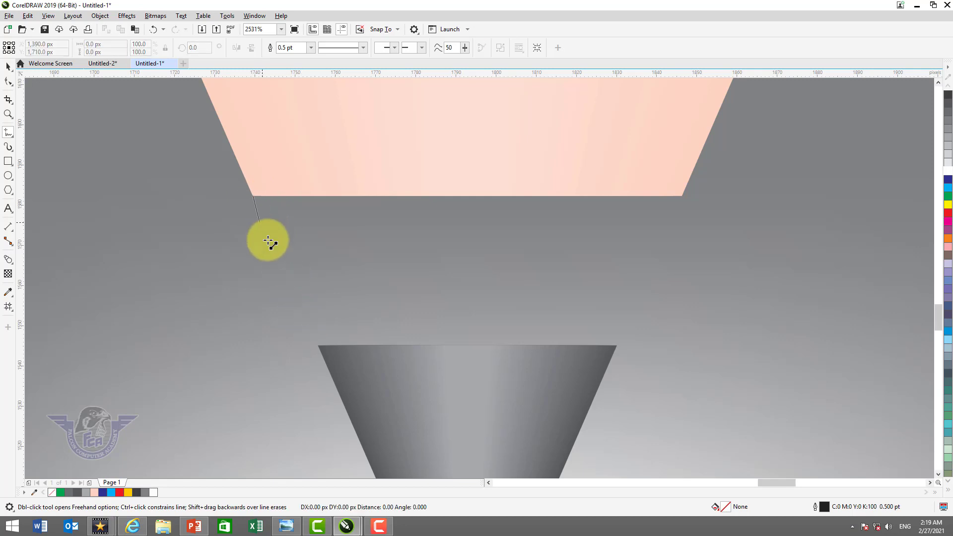
click(319, 347)
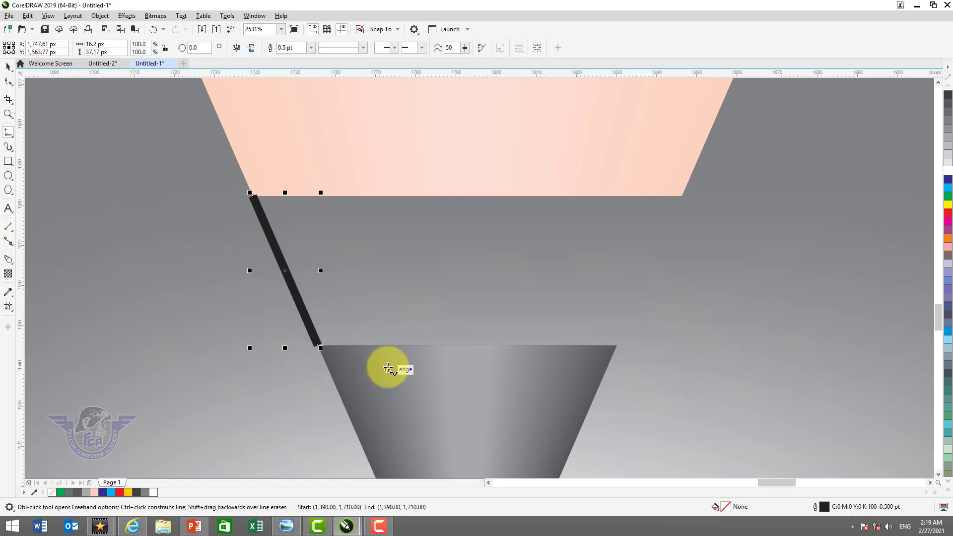
click(318, 344)
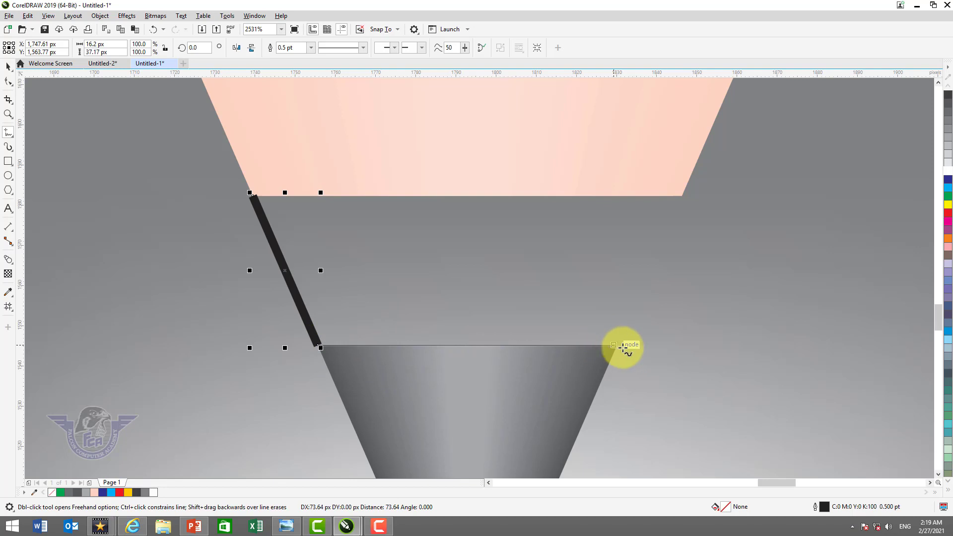
click(614, 345)
click(614, 345)
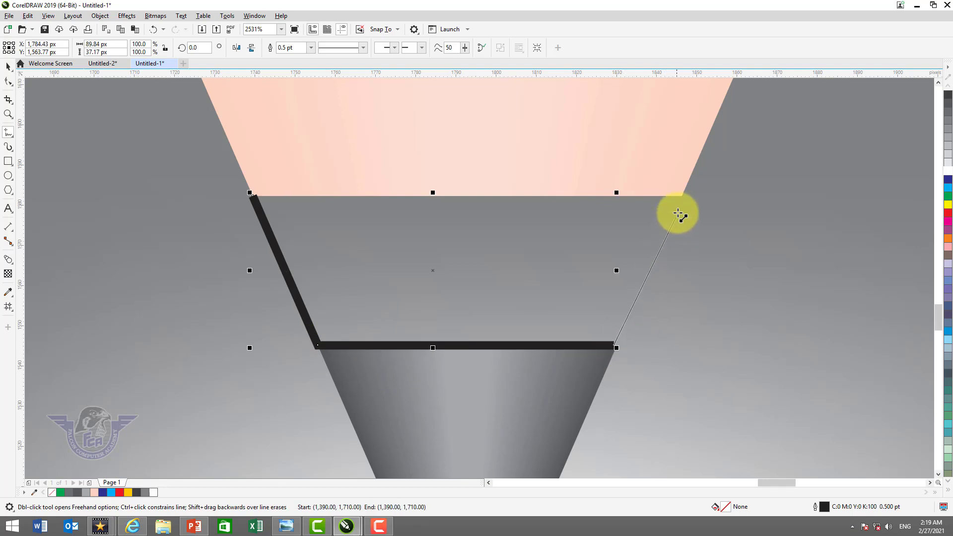
click(683, 197)
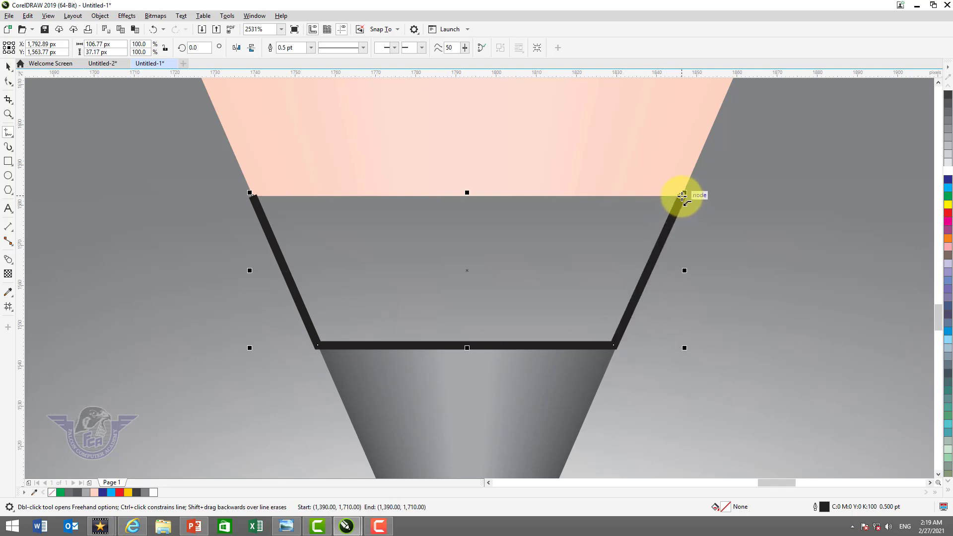
click(250, 194)
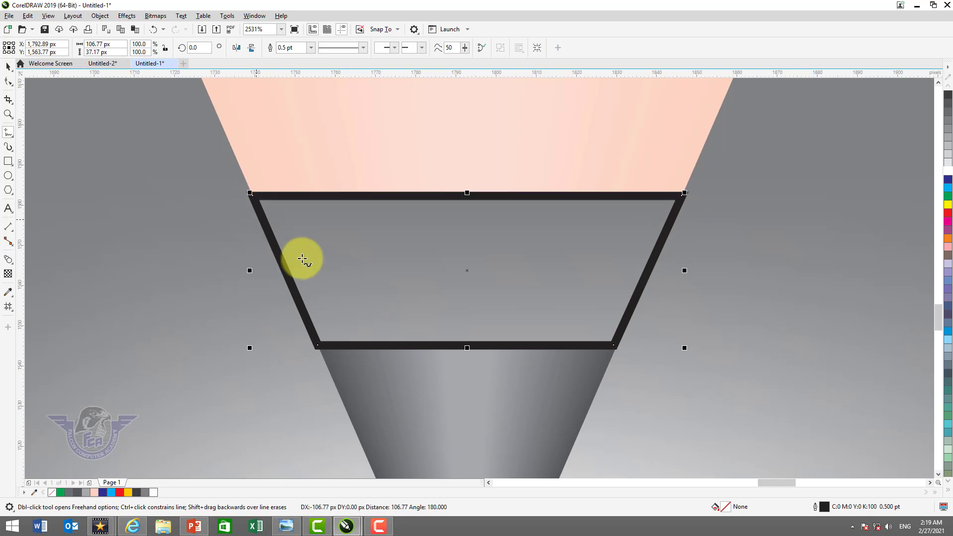
Test the closed trapezoid with a red fill and undo the fill
click(8, 69)
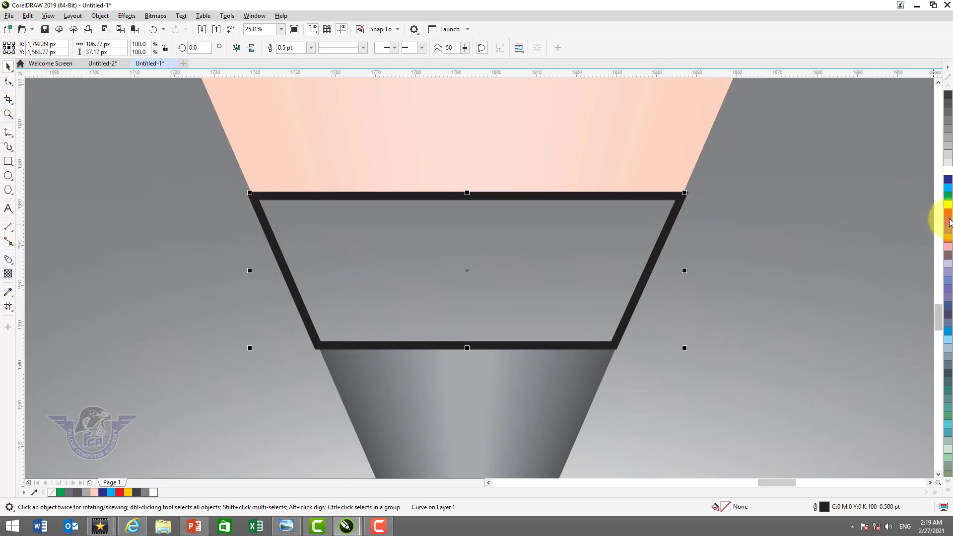
click(949, 215)
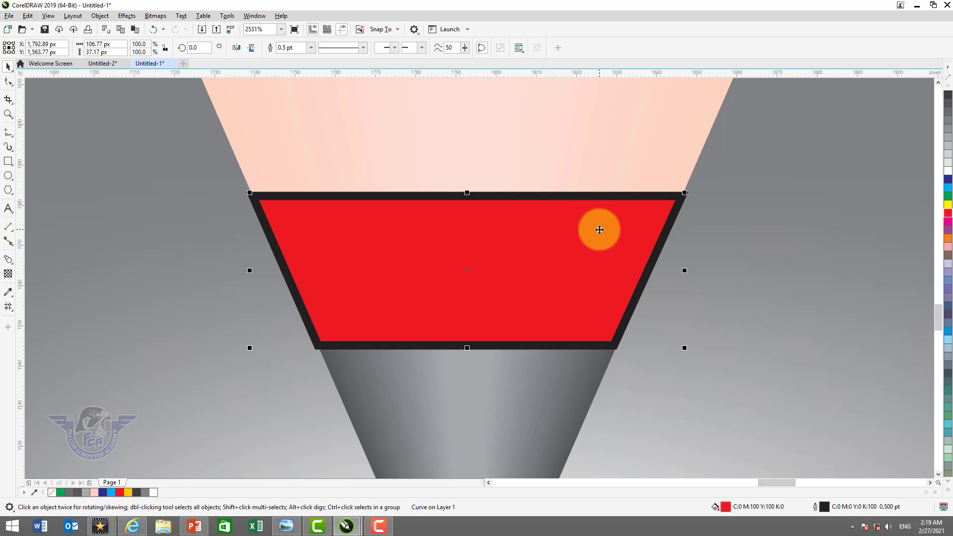
key(ctrl+z)
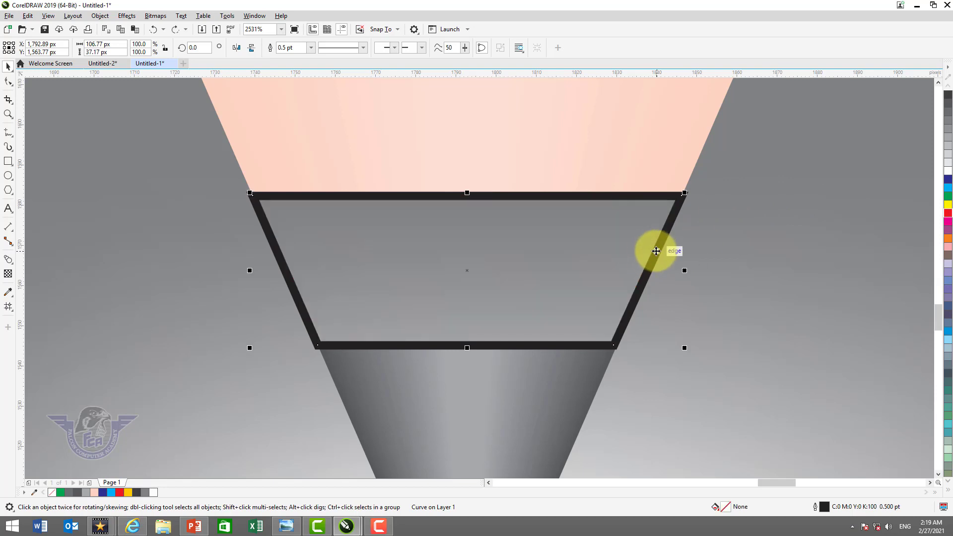
Undo the trapezoid's closing upper edge and redraw it with the Freehand tool, ending just short of the upper-left corner
key(F10)
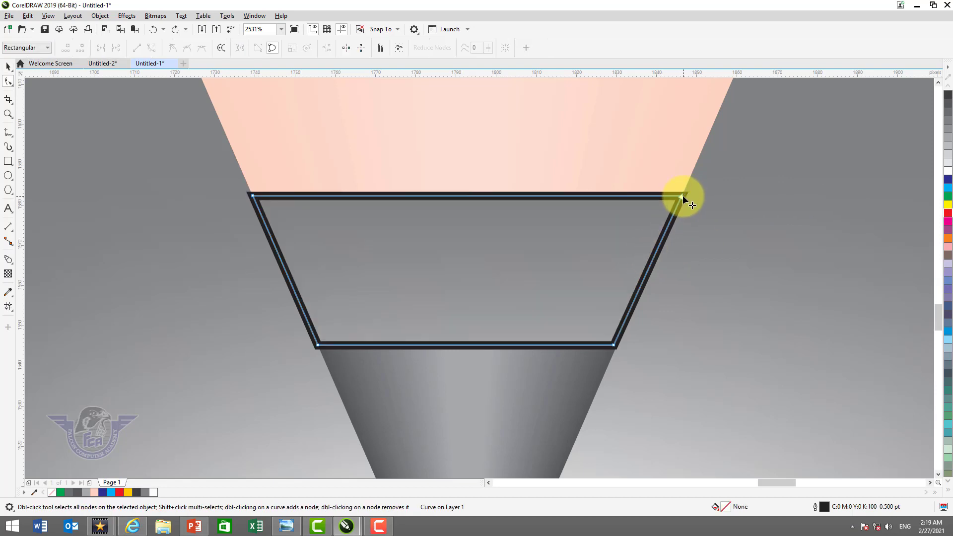
drag(682, 197, 682, 205)
key(ctrl+z)
key(ctrl+z)
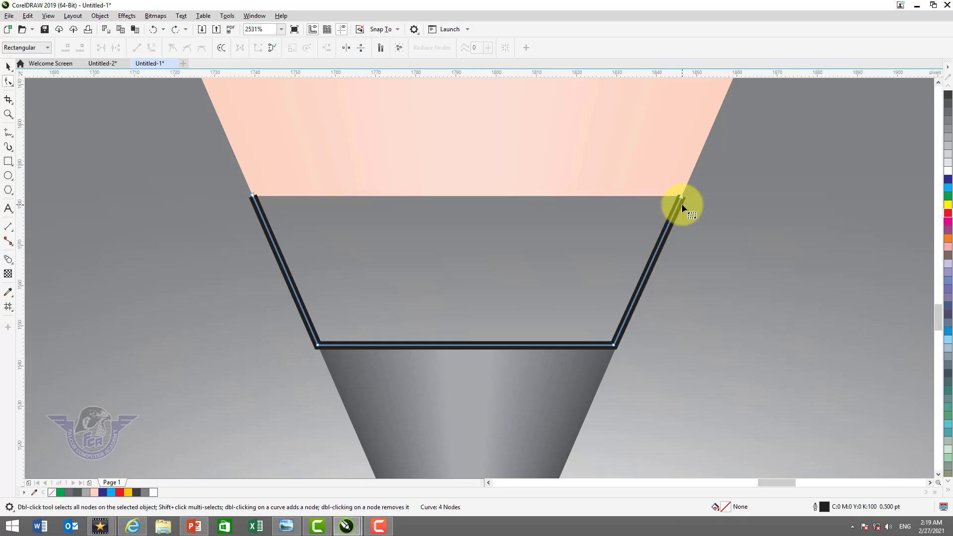
click(8, 132)
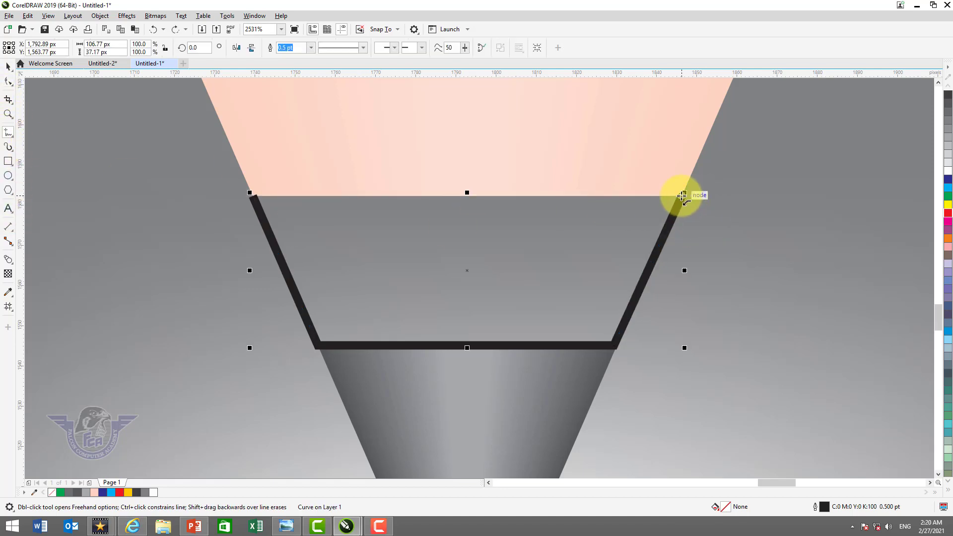
click(683, 196)
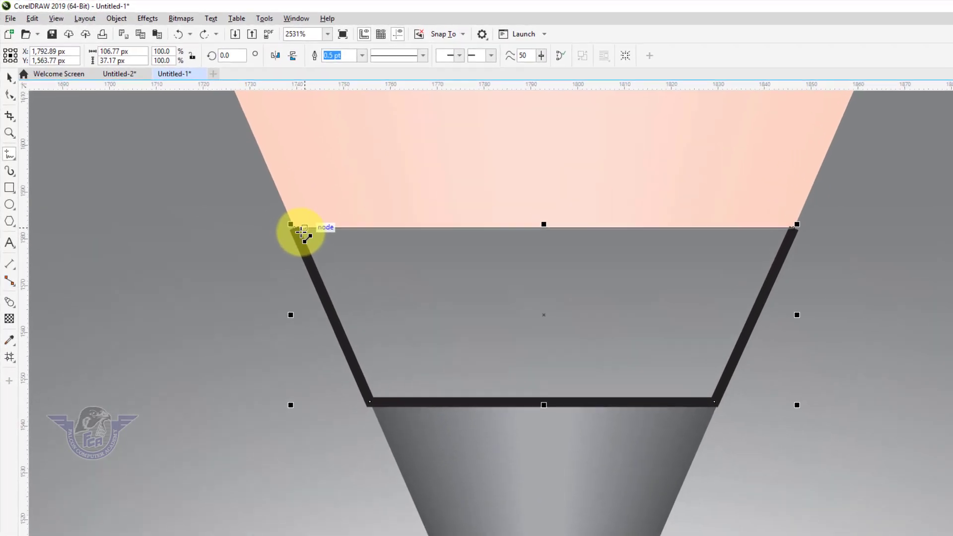
click(302, 232)
click(9, 78)
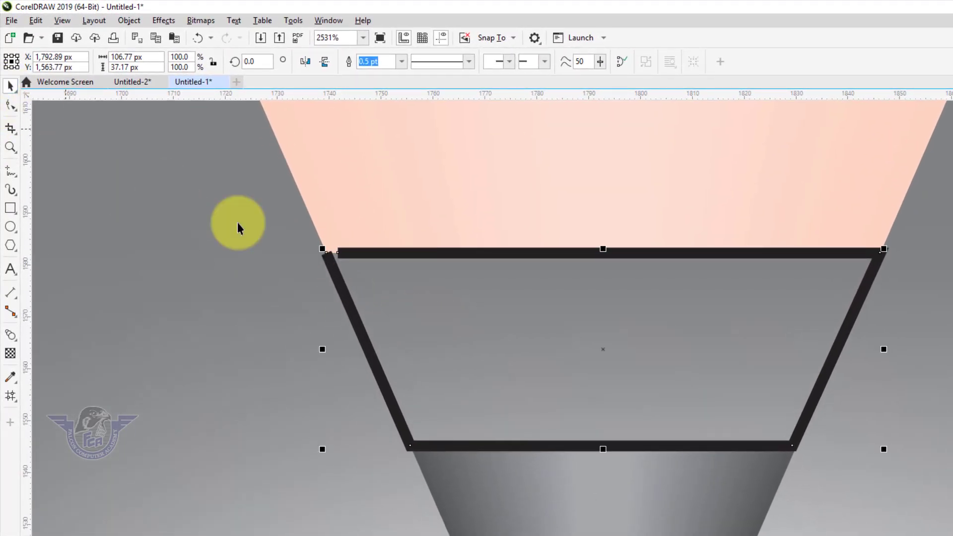
Move the loose end node of the upper edge close to the upper-left corner and assign a red fill to the open curve
scroll(415, 255, up, 4)
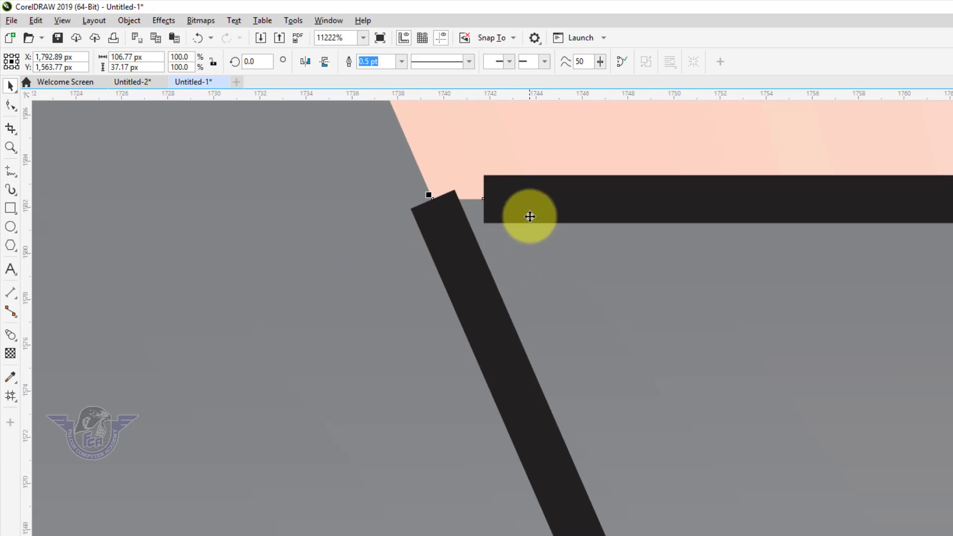
key(F10)
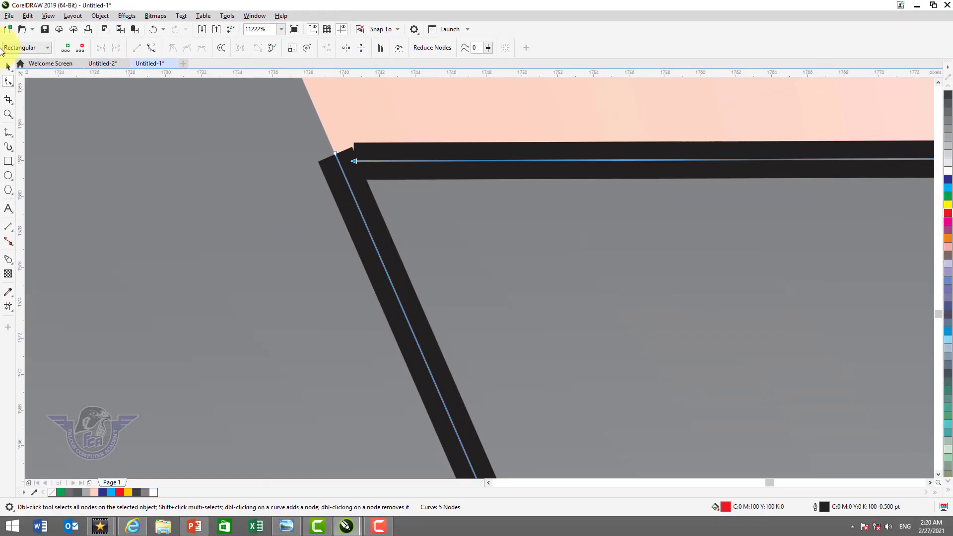
click(8, 67)
key(F4)
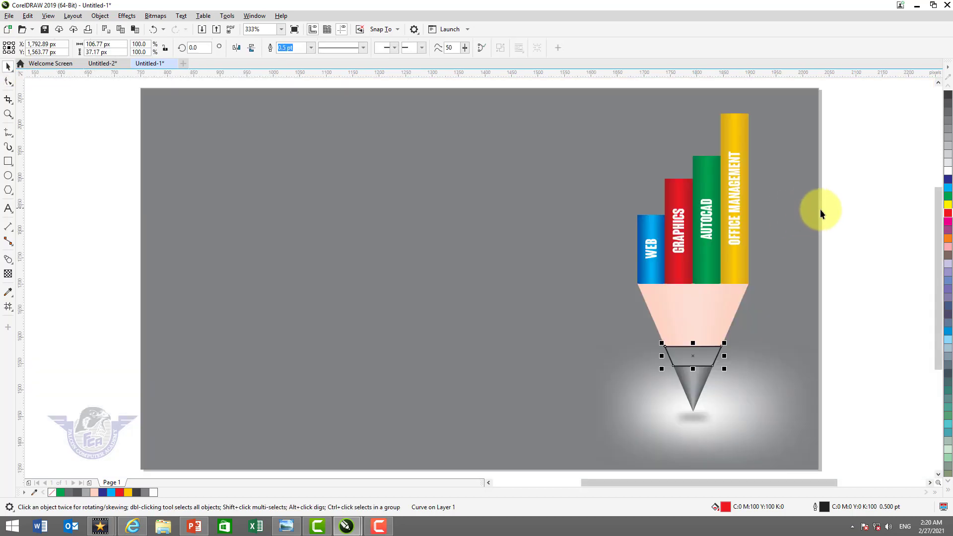
Close the open trapezoid curve by connecting its two end nodes at the upper-left corner
key(F2)
drag(592, 317, 780, 395)
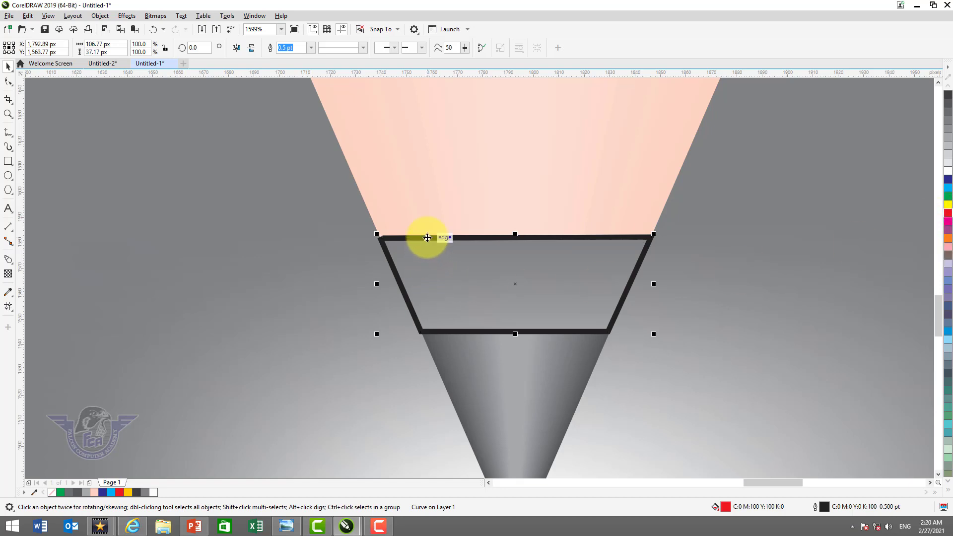
key(F10)
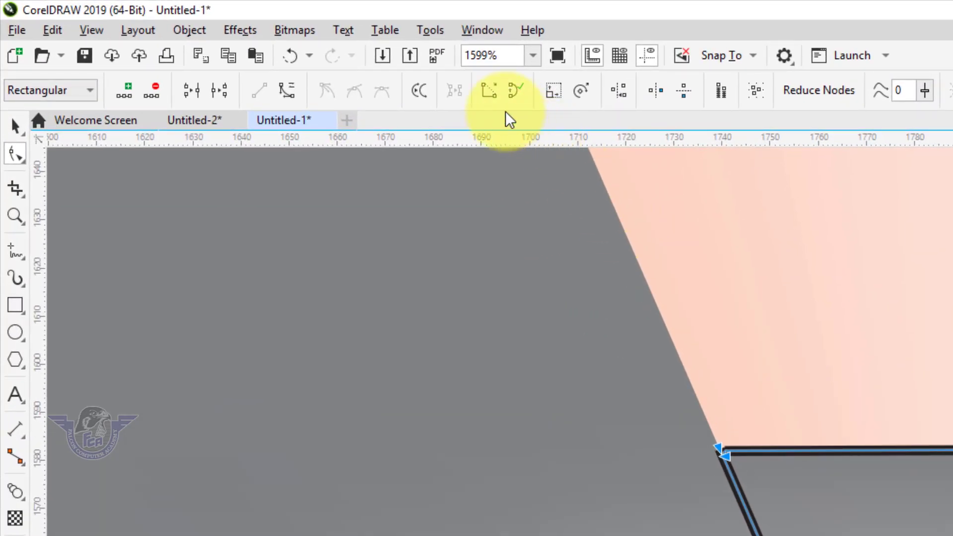
click(488, 92)
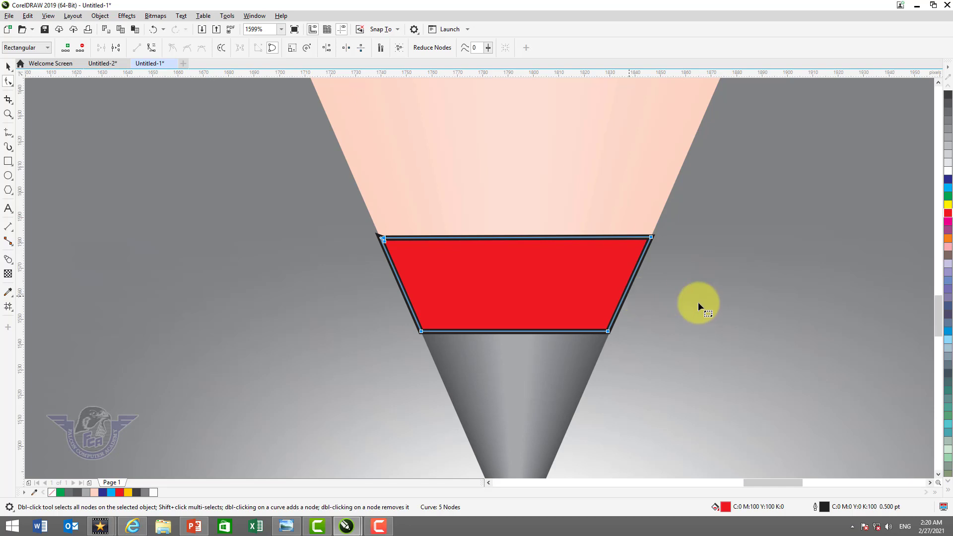
Remove the trapezoid's outline and fill it with dark red (C:10 M:100 Y:100 K:10)
click(948, 489)
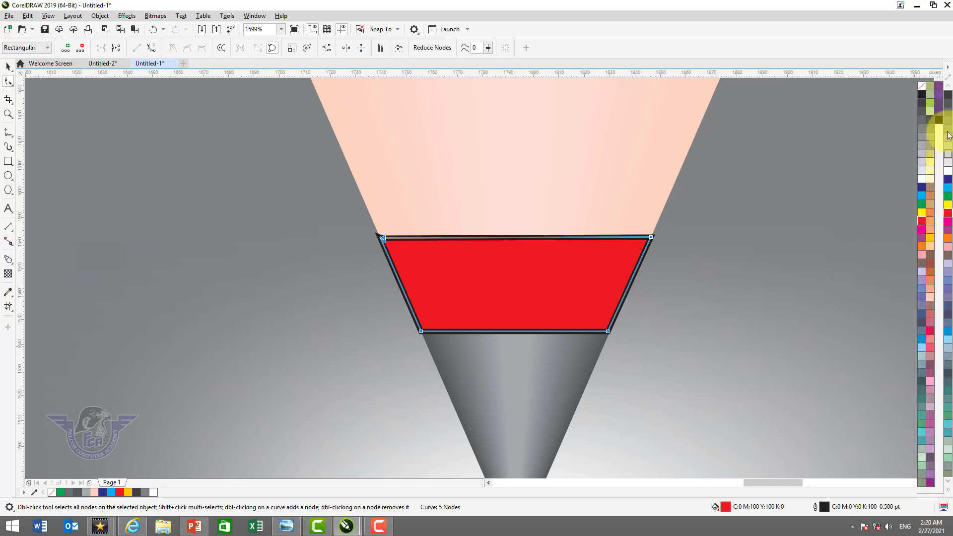
right_click(922, 86)
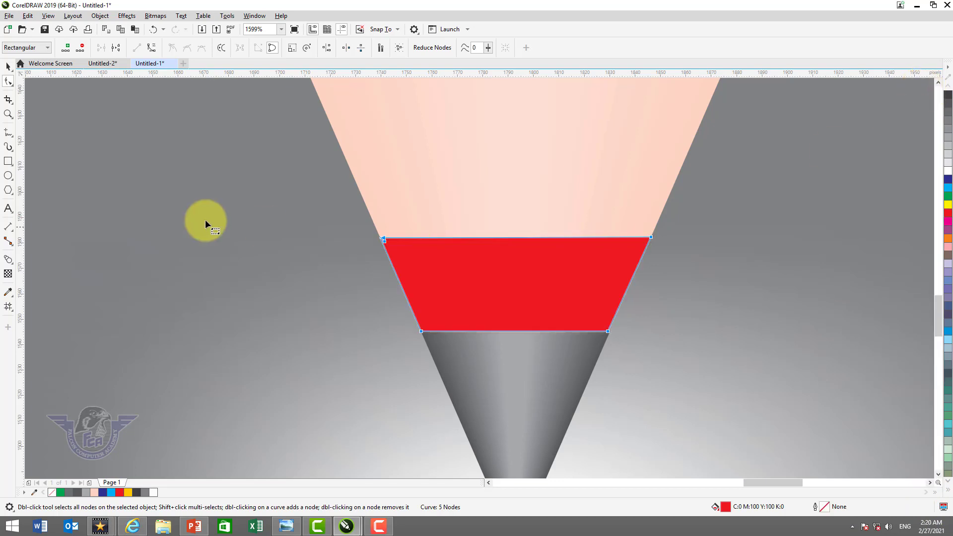
click(8, 67)
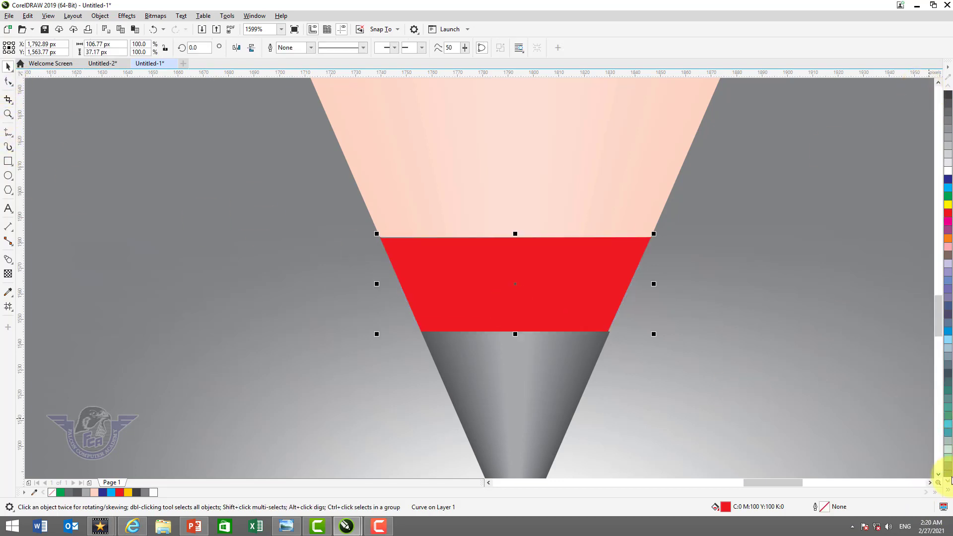
click(948, 489)
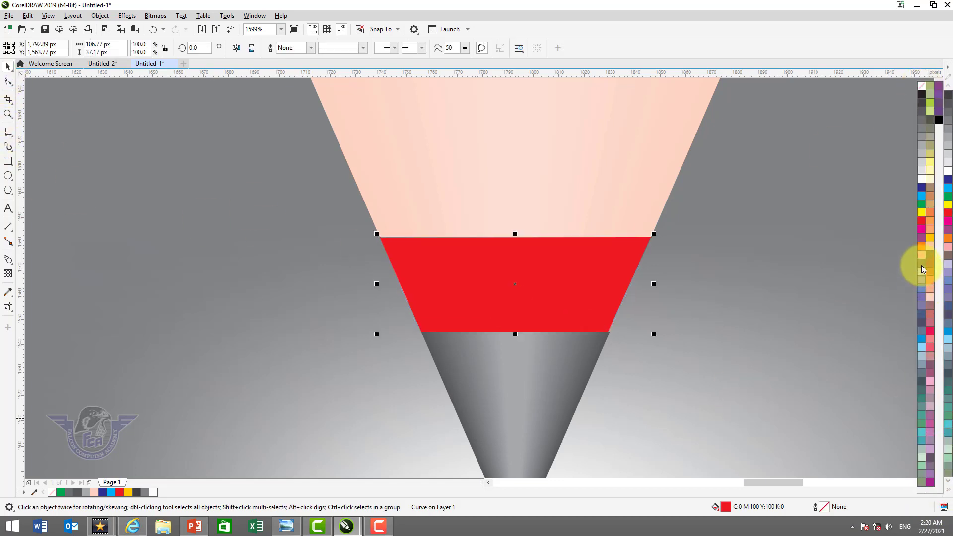
click(939, 122)
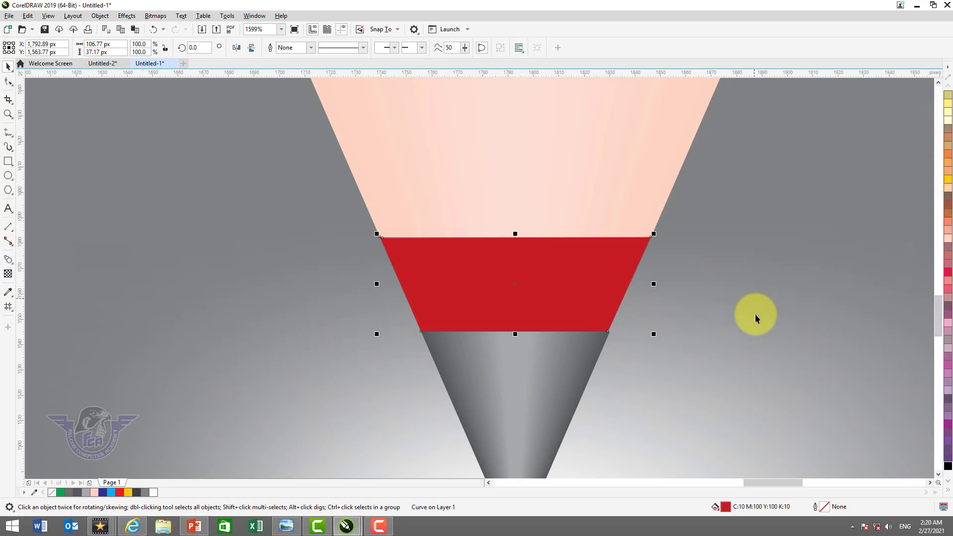
Create a centred copy of the dark red band narrowed to about 8 px wide and fill it with bright red
drag(654, 284, 528, 319)
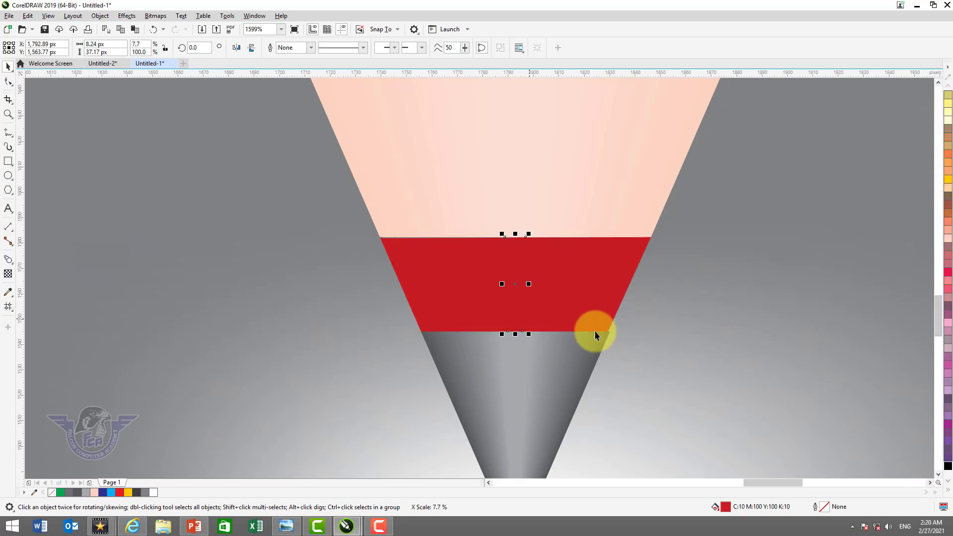
click(949, 490)
click(921, 224)
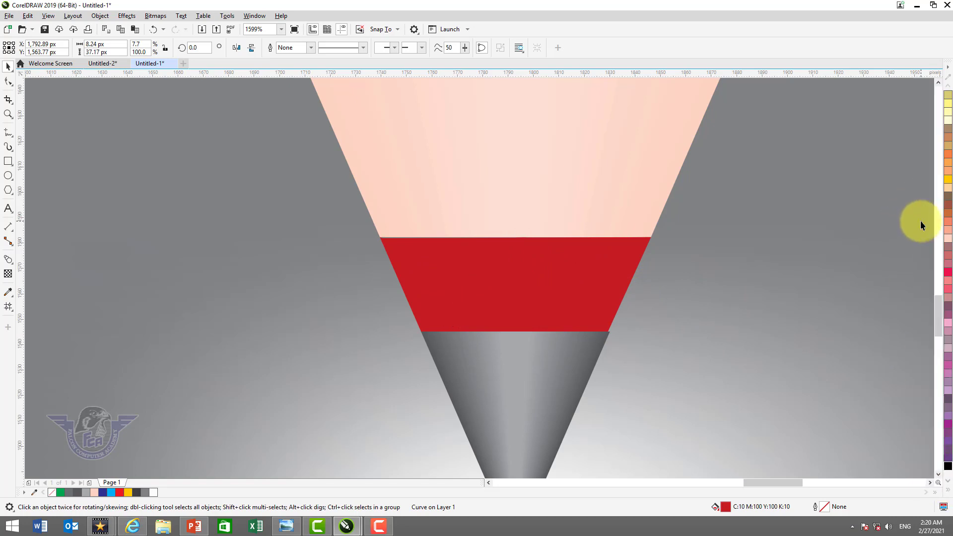
Blend the dark red band with the narrow bright red strip in 20 steps to shade the band
shift+click(553, 267)
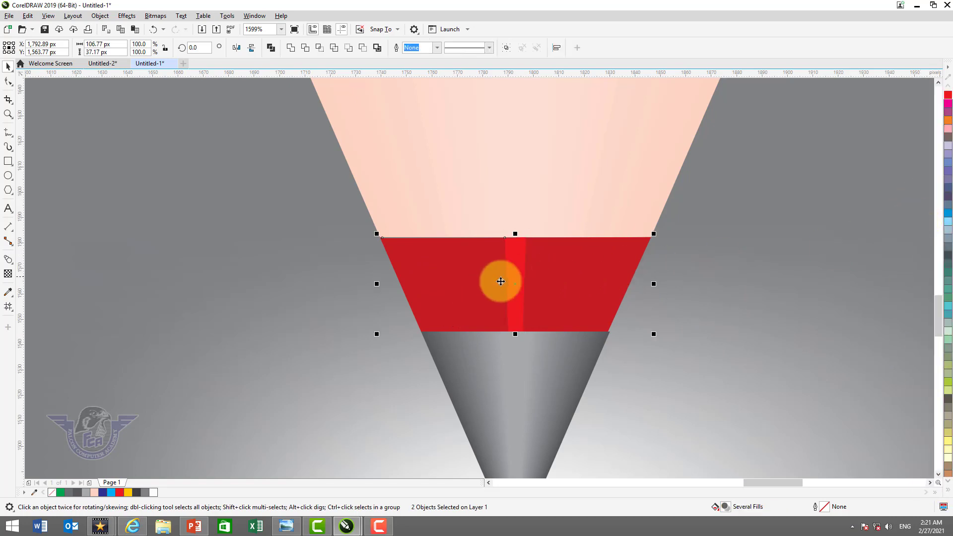
click(9, 263)
drag(479, 259, 564, 274)
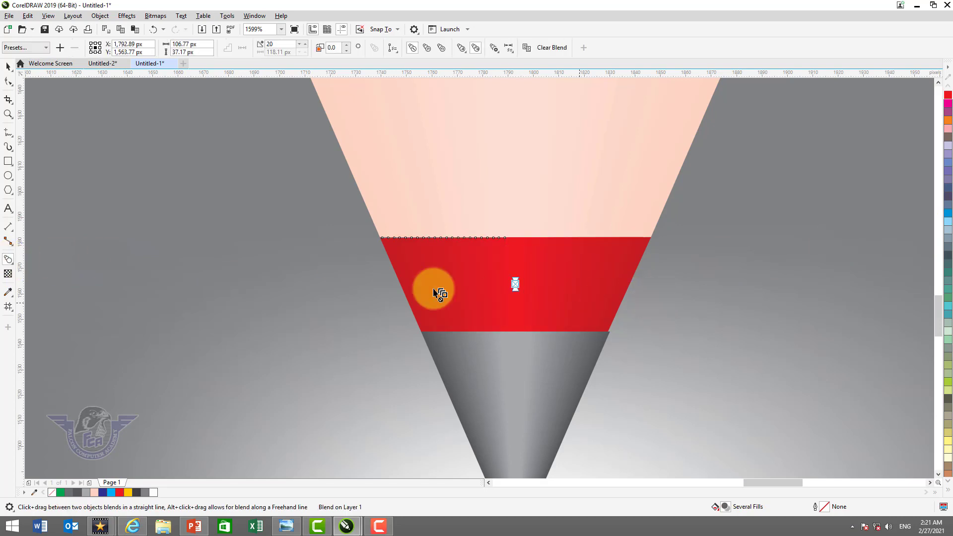
click(8, 66)
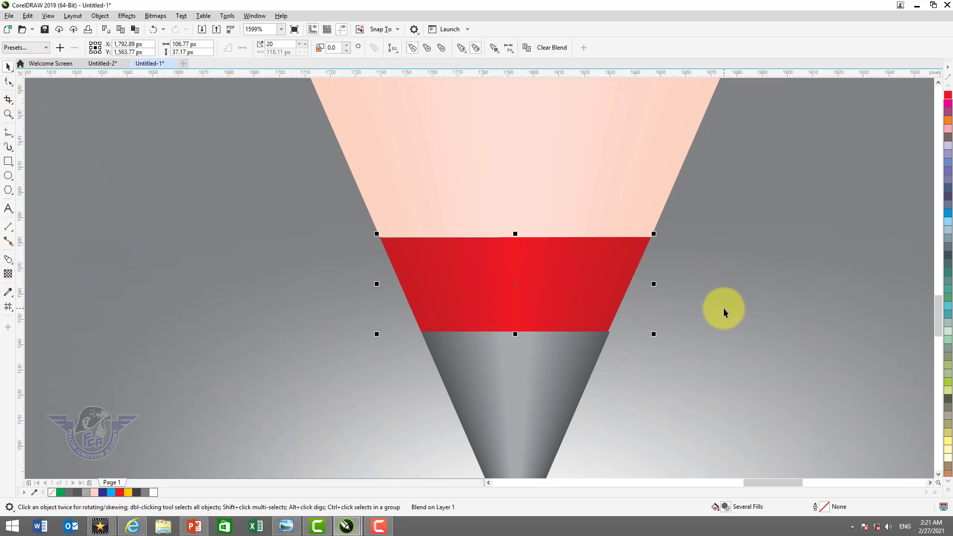
Show the whole page and compare the finished pencil with the design in the Untitled-2 document
key(shift+F4)
click(867, 263)
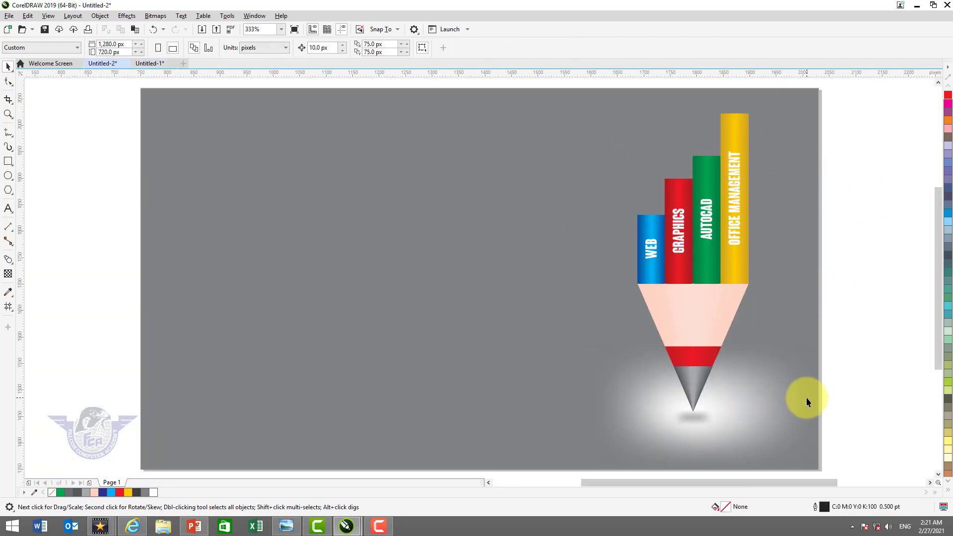
key(ctrl+Tab)
key(ctrl+Tab)
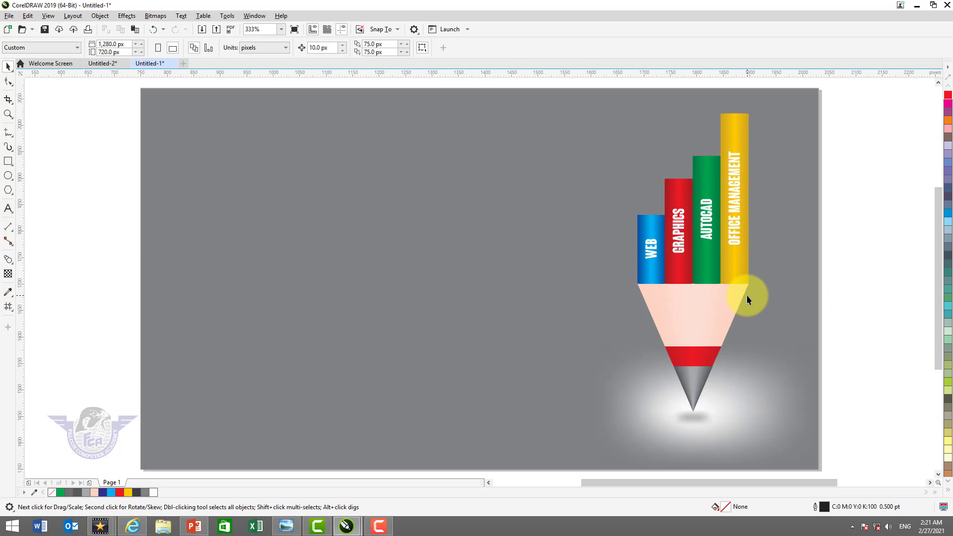